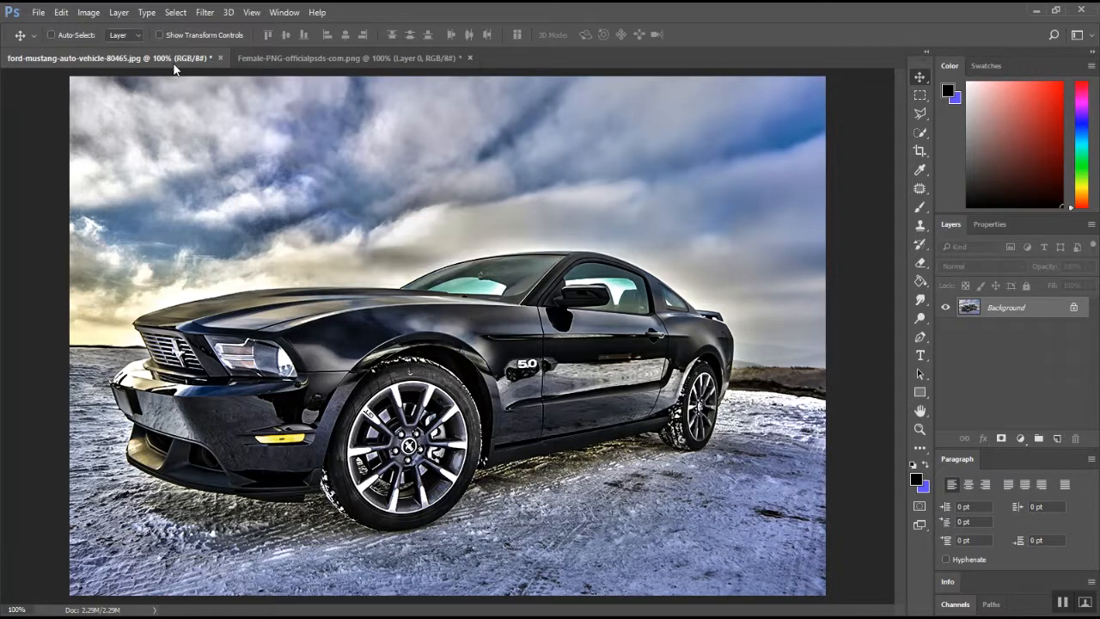
Paste the copied cut-out of the woman into the ford-mustang-auto-vehicle-80465.jpg document
{"action": "left_click", "coordinate": [307, 56]}
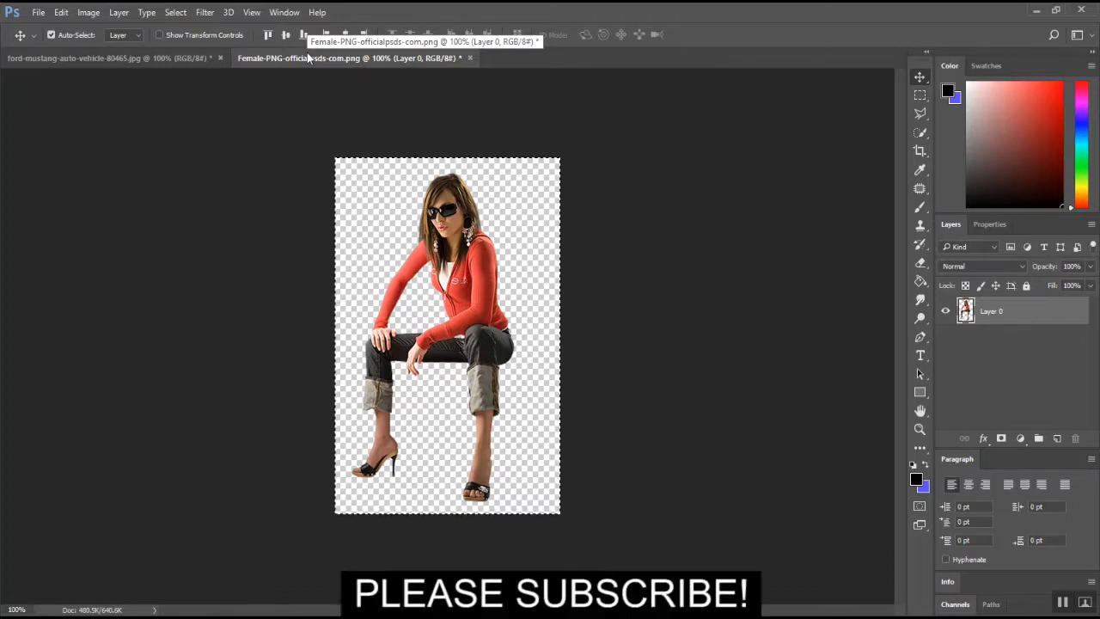
{"action": "left_click", "coordinate": [199, 58]}
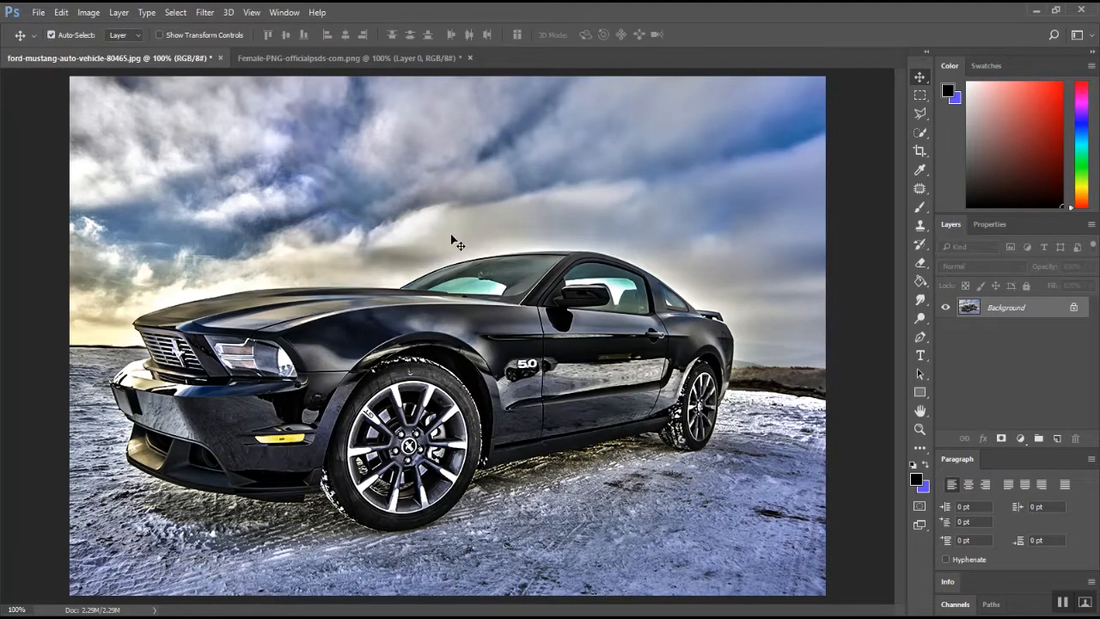
{"action": "key", "text": "ctrl+v"}
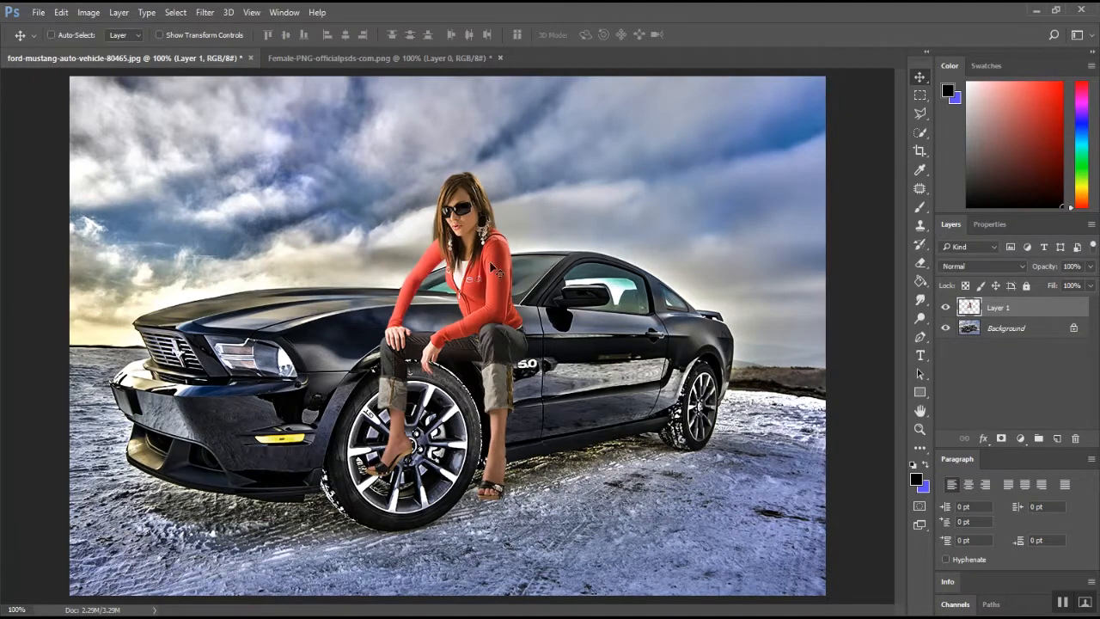
Try the woman at several spots around the car and position her sitting on the front edge of the hood
{"action": "left_click_drag", "start_coordinate": [512, 314], "coordinate": [325, 268]}
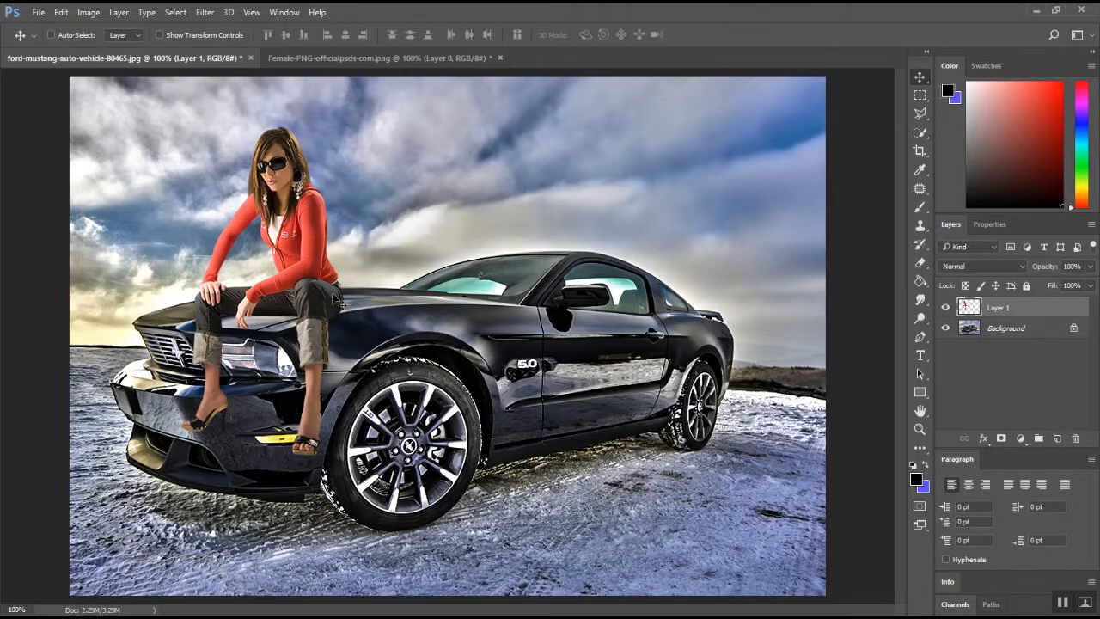
{"action": "left_click_drag", "start_coordinate": [320, 301], "coordinate": [802, 464]}
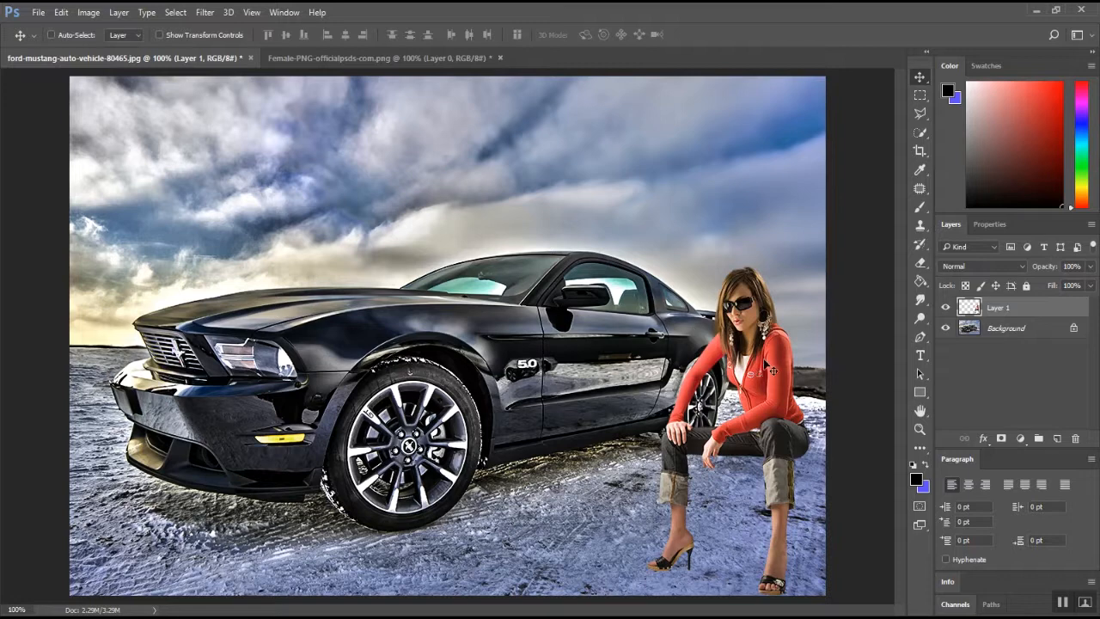
{"action": "left_click_drag", "start_coordinate": [773, 370], "coordinate": [232, 235]}
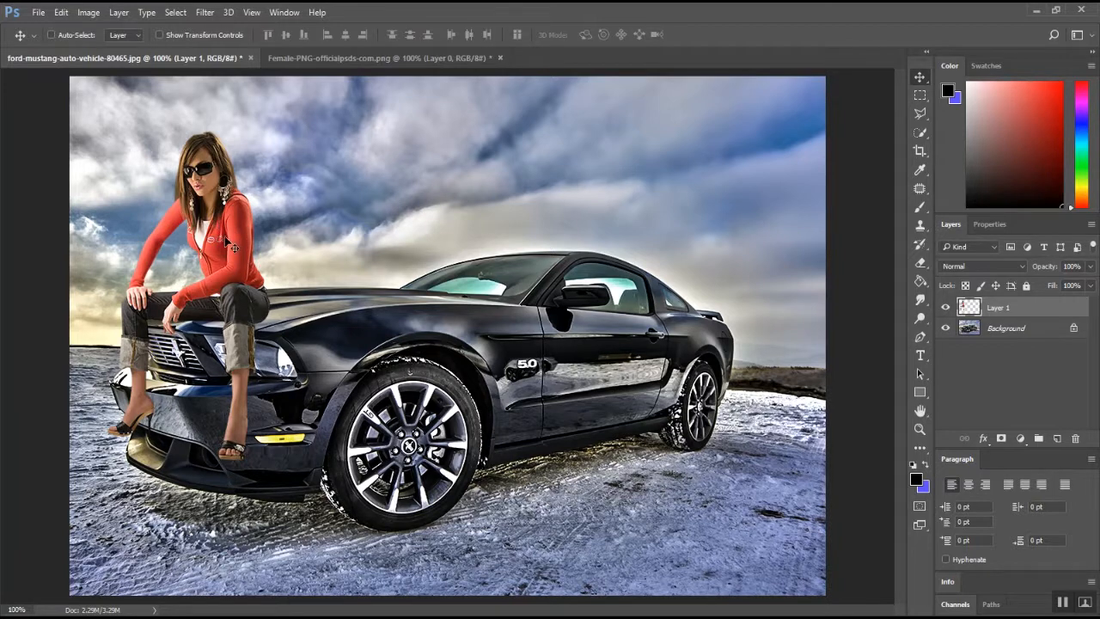
{"action": "mouse_move", "coordinate": [225, 240]}
{"action": "left_mouse_down"}
{"action": "mouse_move", "coordinate": [210, 216]}
{"action": "mouse_move", "coordinate": [219, 240]}
{"action": "left_mouse_up"}
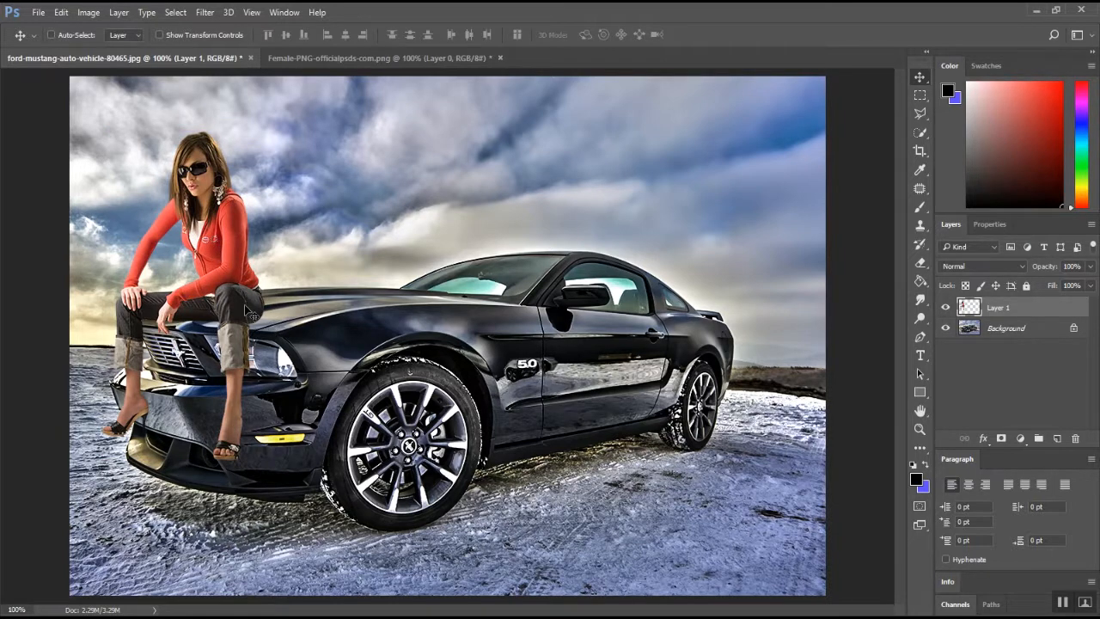
Enlarge the woman slightly with Free Transform and place her back on the front of the car
{"action": "left_click_drag", "start_coordinate": [243, 303], "coordinate": [570, 391]}
{"action": "key", "text": "ctrl+t"}
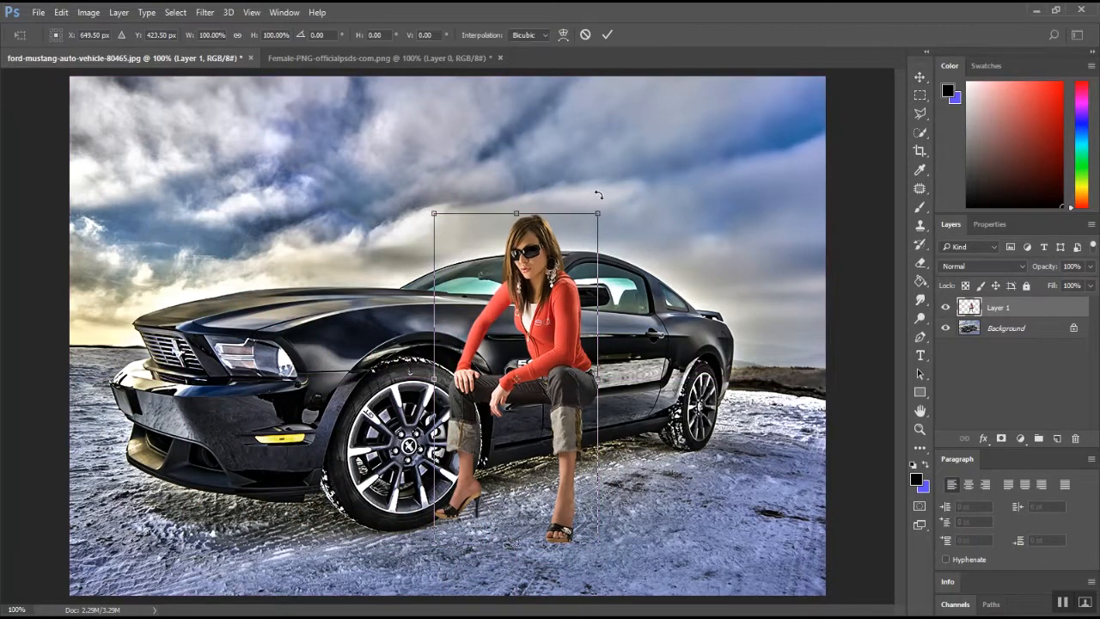
{"action": "left_click_drag", "start_coordinate": [600, 208], "coordinate": [601, 204]}
{"action": "left_click_drag", "start_coordinate": [557, 308], "coordinate": [232, 257]}
{"action": "key", "text": "Return"}
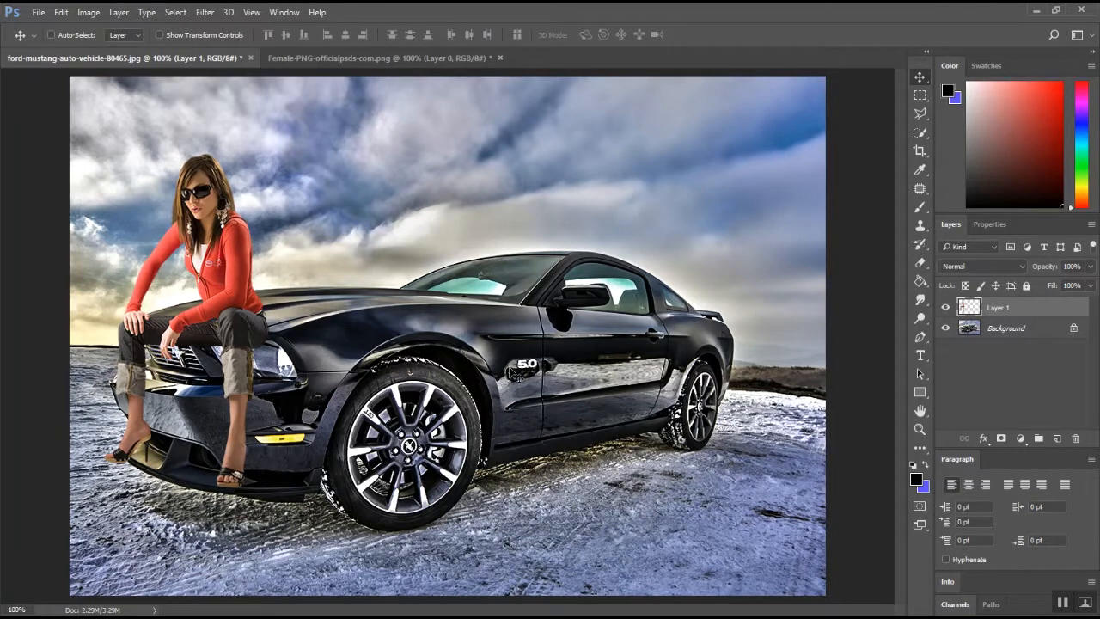
Scale the woman to about 109.5% in width and height with Free Transform over the car's front
{"action": "key", "text": "ctrl+t"}
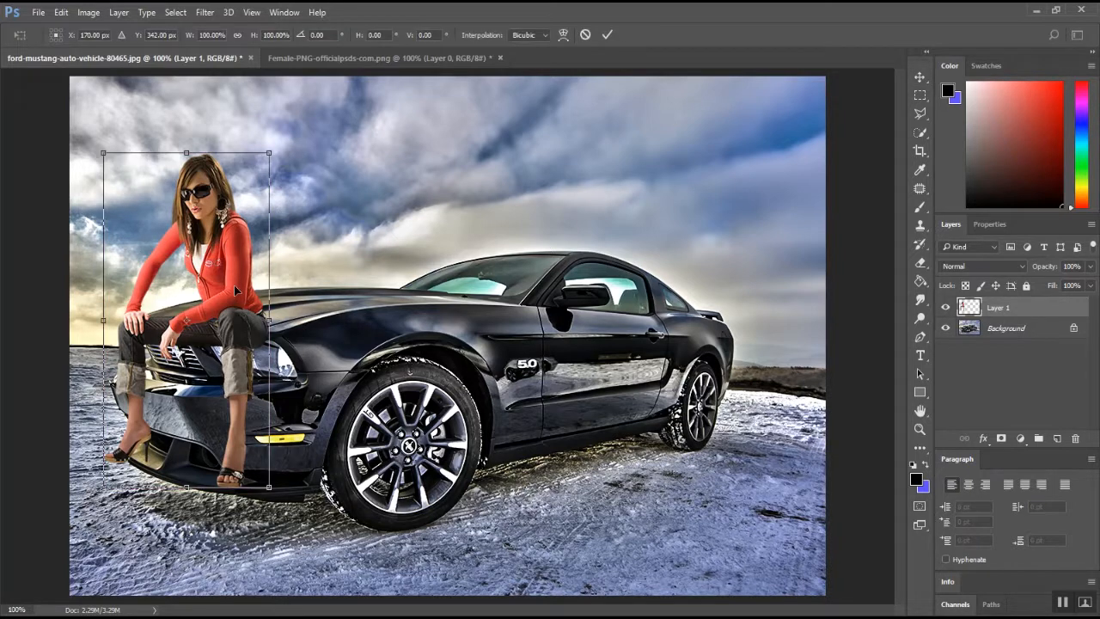
{"action": "left_click_drag", "start_coordinate": [270, 148], "coordinate": [233, 233]}
{"action": "left_click_drag", "start_coordinate": [199, 345], "coordinate": [210, 277]}
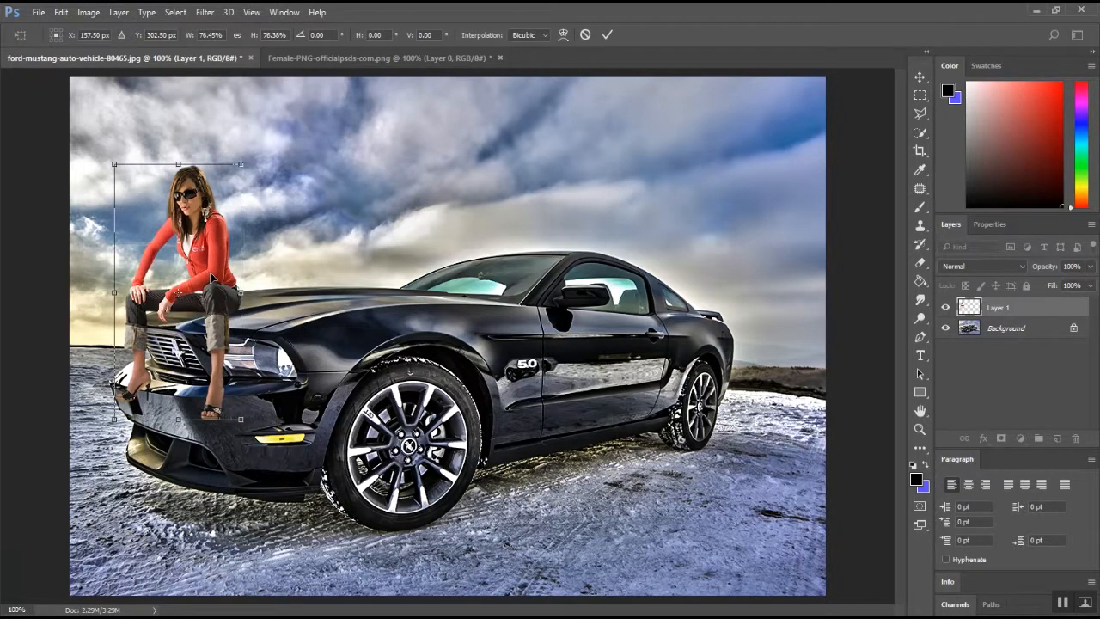
{"action": "left_click_drag", "start_coordinate": [267, 136], "coordinate": [330, 69]}
{"action": "left_click_drag", "start_coordinate": [222, 188], "coordinate": [208, 220]}
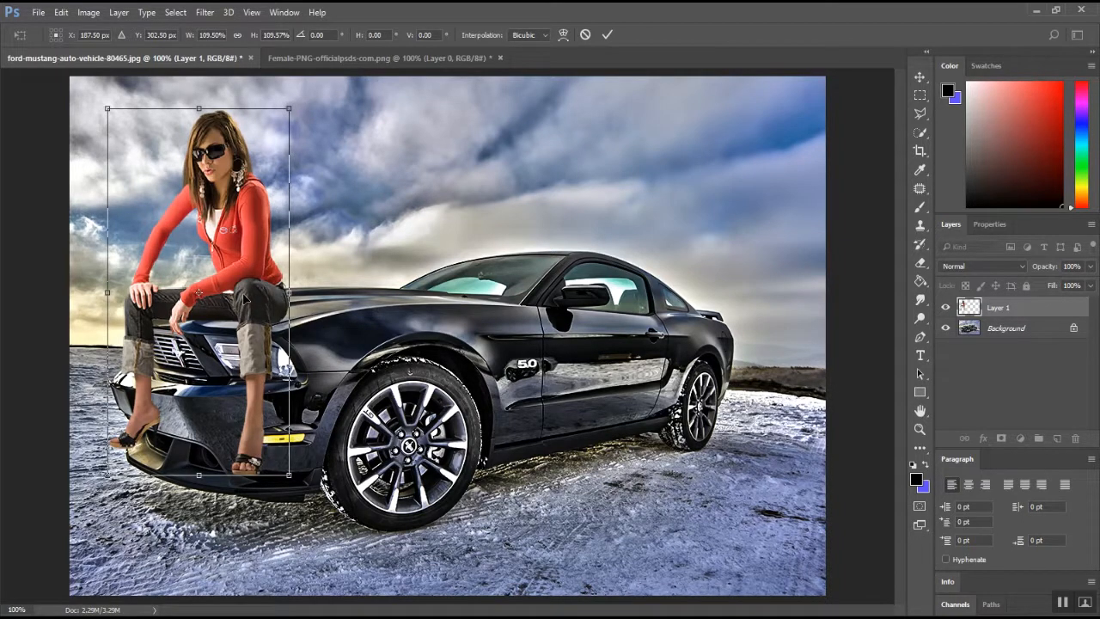
{"action": "key", "text": "Return"}
Fine-tune the woman's position so she sits on the hood edge with her legs over the grille and bumper
{"action": "mouse_move", "coordinate": [246, 286]}
{"action": "left_mouse_down"}
{"action": "mouse_move", "coordinate": [223, 284]}
{"action": "mouse_move", "coordinate": [232, 292]}
{"action": "left_mouse_up"}
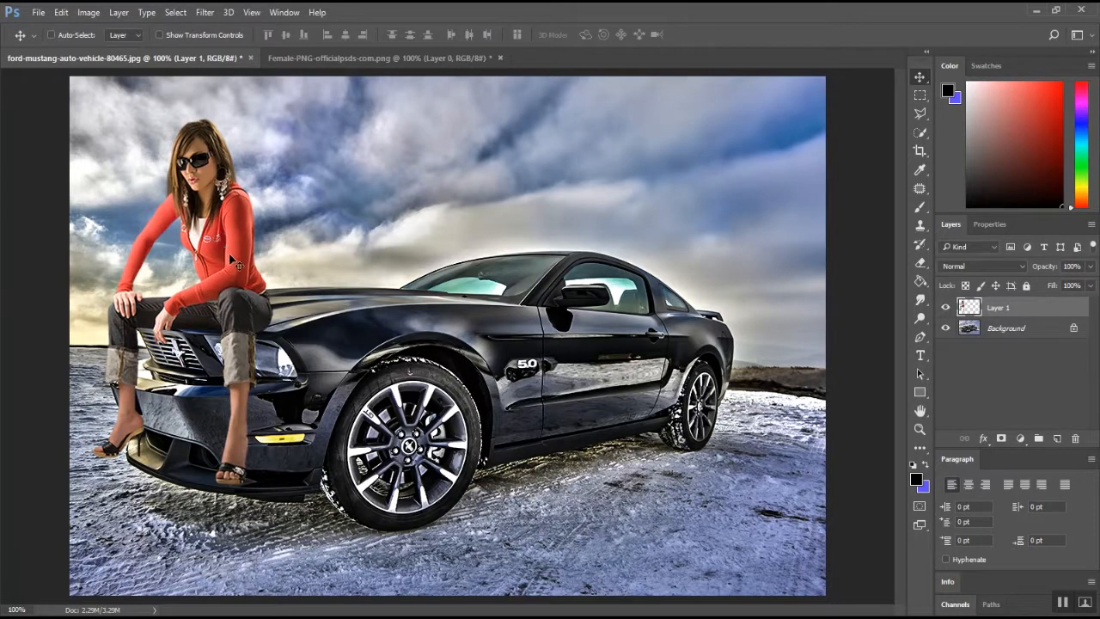
{"action": "mouse_move", "coordinate": [240, 279]}
{"action": "left_mouse_down"}
{"action": "mouse_move", "coordinate": [242, 261]}
{"action": "mouse_move", "coordinate": [243, 279]}
{"action": "left_mouse_up"}
{"action": "left_click_drag", "start_coordinate": [189, 376], "coordinate": [183, 373]}
{"action": "key", "text": "ctrl"}
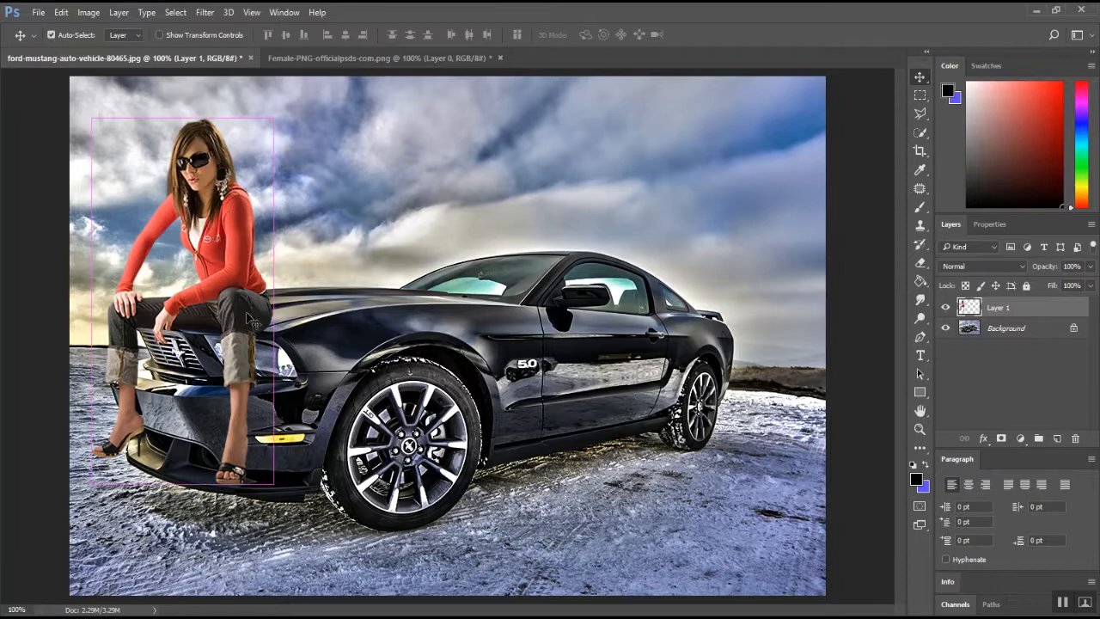
Create a new empty layer above the woman's layer with the default settings
{"action": "left_click", "coordinate": [119, 12]}
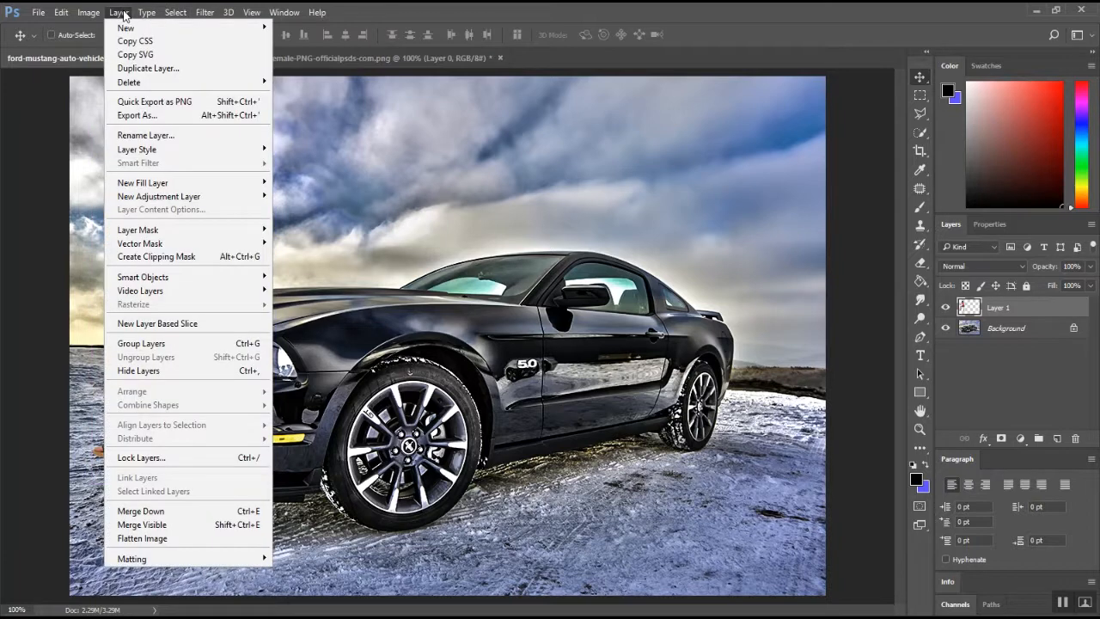
{"action": "mouse_move", "coordinate": [134, 29]}
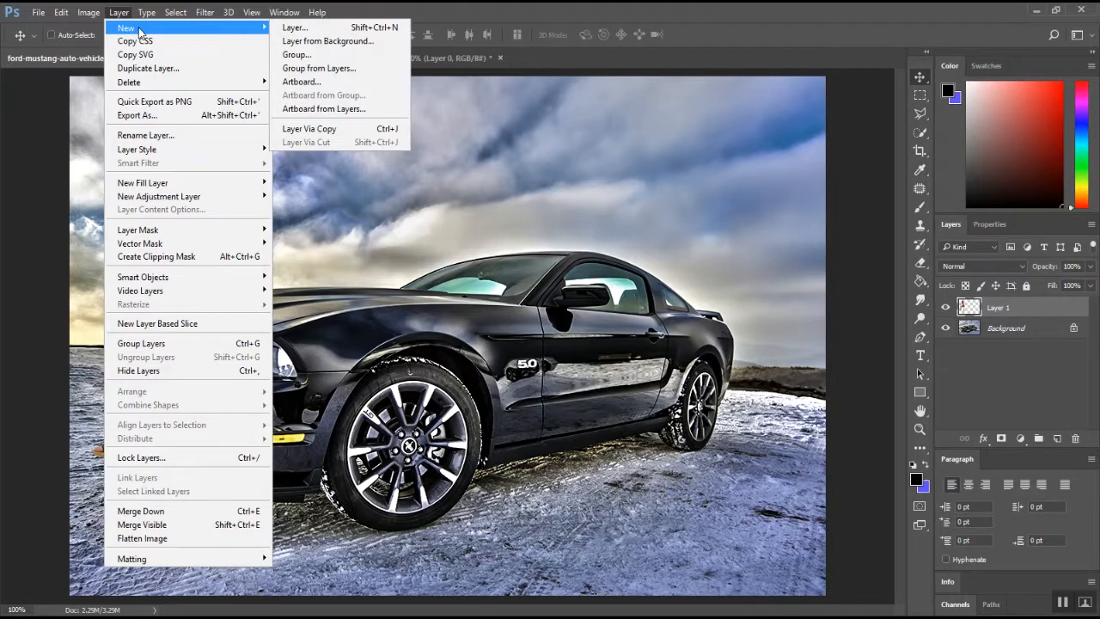
{"action": "left_click", "coordinate": [293, 29]}
{"action": "left_click", "coordinate": [661, 199]}
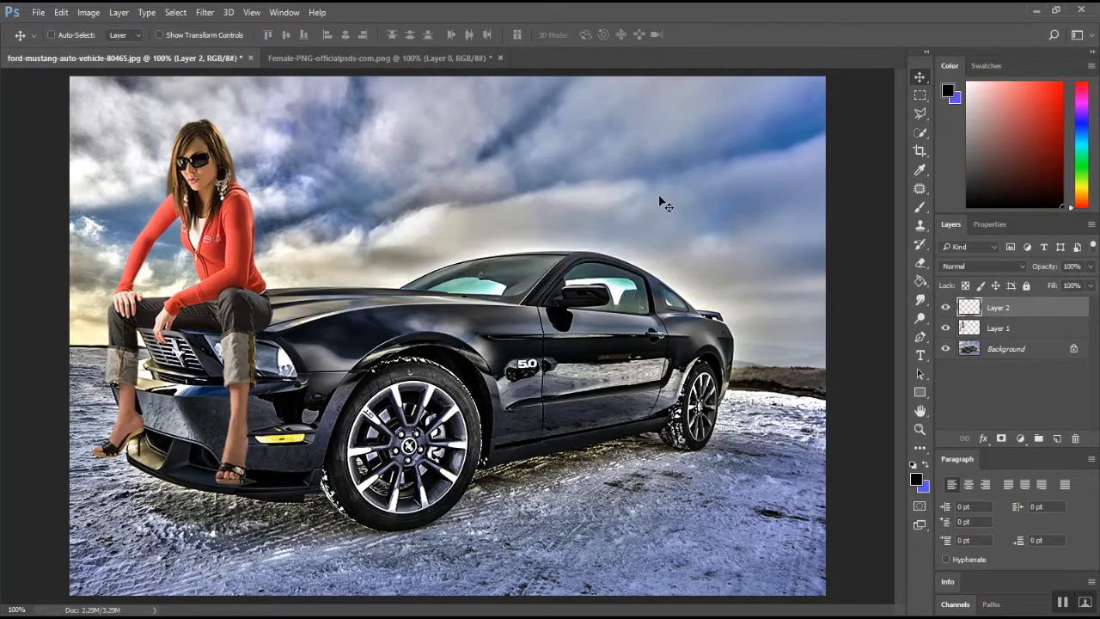
Paint a black shadow along the woman's lower leg with a soft 60 px brush on the new layer
{"action": "left_click", "coordinate": [920, 208]}
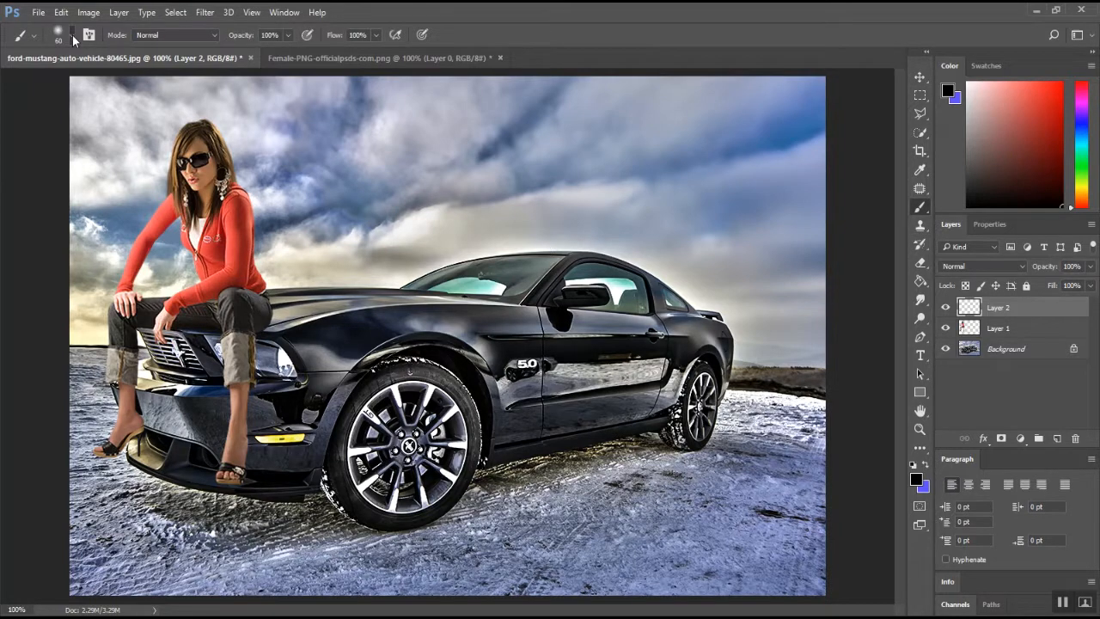
{"action": "left_click", "coordinate": [72, 34]}
{"action": "left_click", "coordinate": [119, 172]}
{"action": "left_click", "coordinate": [349, 9]}
{"action": "left_click_drag", "start_coordinate": [252, 362], "coordinate": [244, 440]}
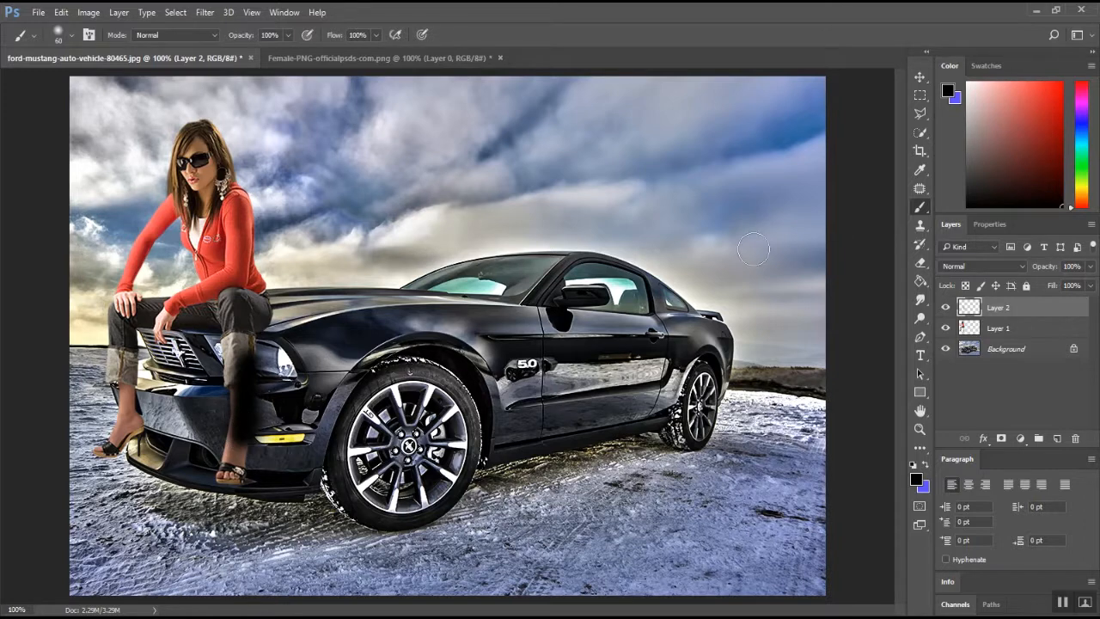
Place the shadow layer beneath the woman's layer and set its opacity to 51%
{"action": "left_click_drag", "start_coordinate": [994, 312], "coordinate": [994, 336]}
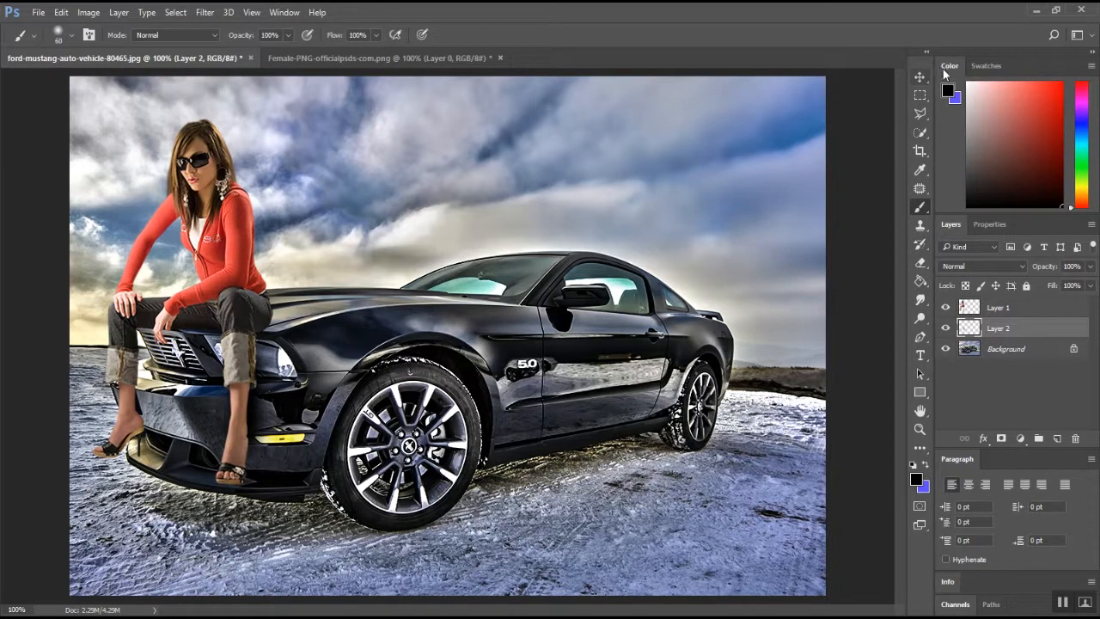
{"action": "left_click", "coordinate": [1089, 267]}
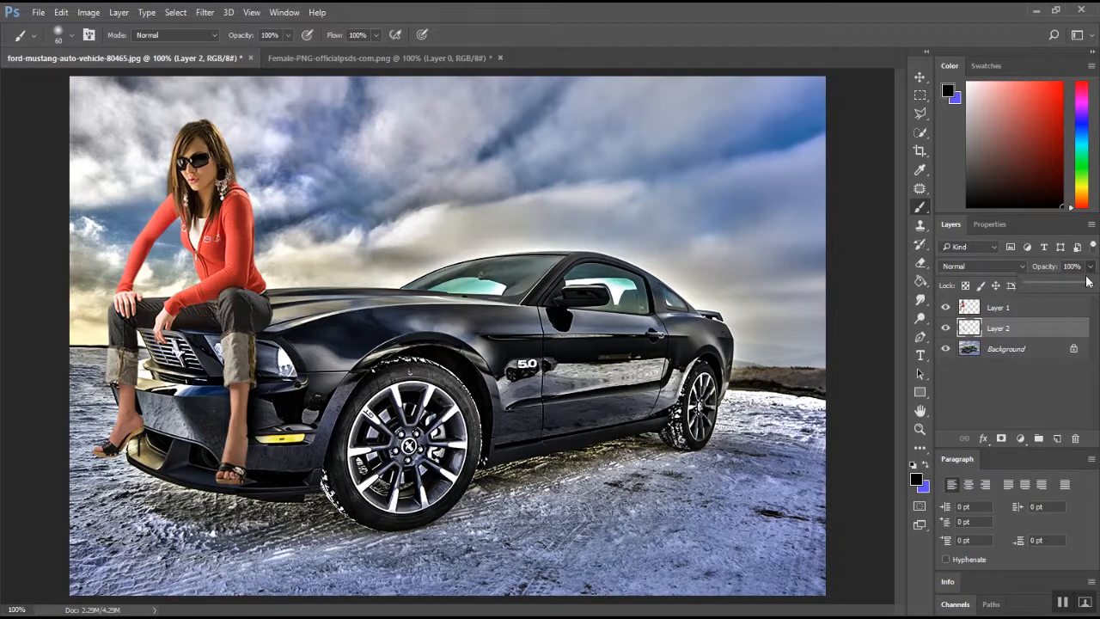
{"action": "left_click_drag", "start_coordinate": [1086, 285], "coordinate": [1058, 289]}
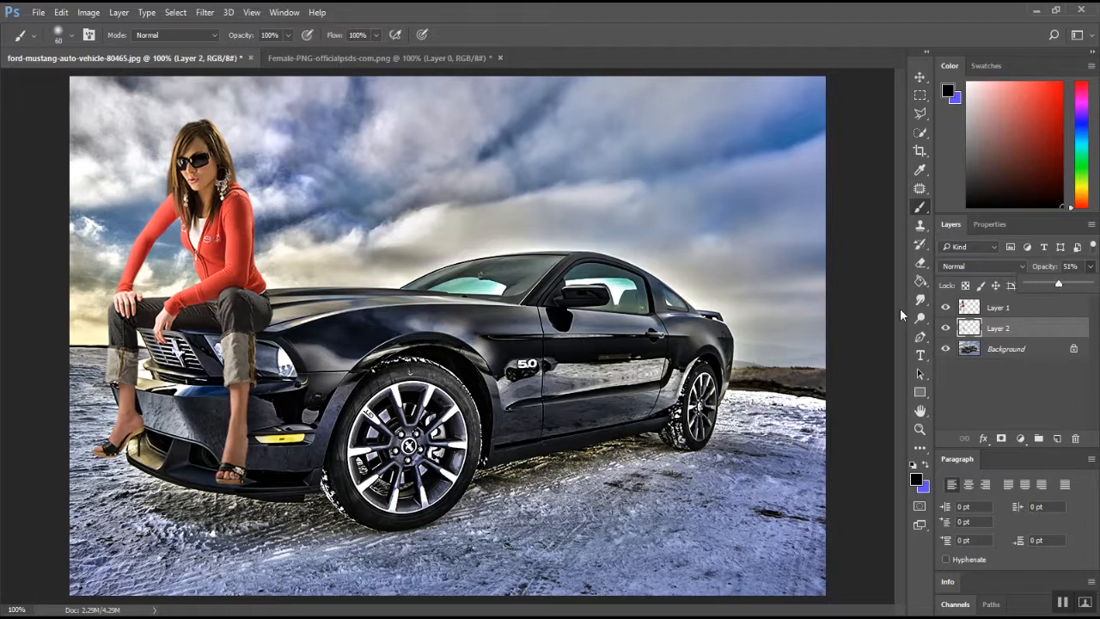
Paint more shadow on the hood beside the thigh and on the bumper near the foot, reducing the brush to 45 px
{"action": "left_click", "coordinate": [276, 330]}
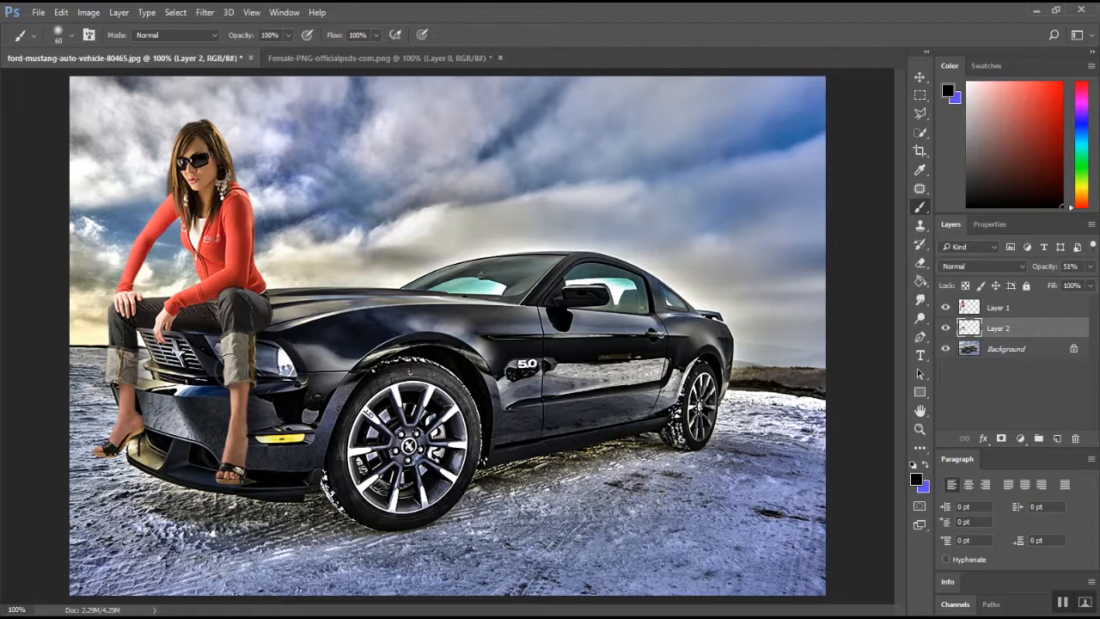
{"action": "key", "text": "bracketleft"}
{"action": "key", "text": "bracketleft"}
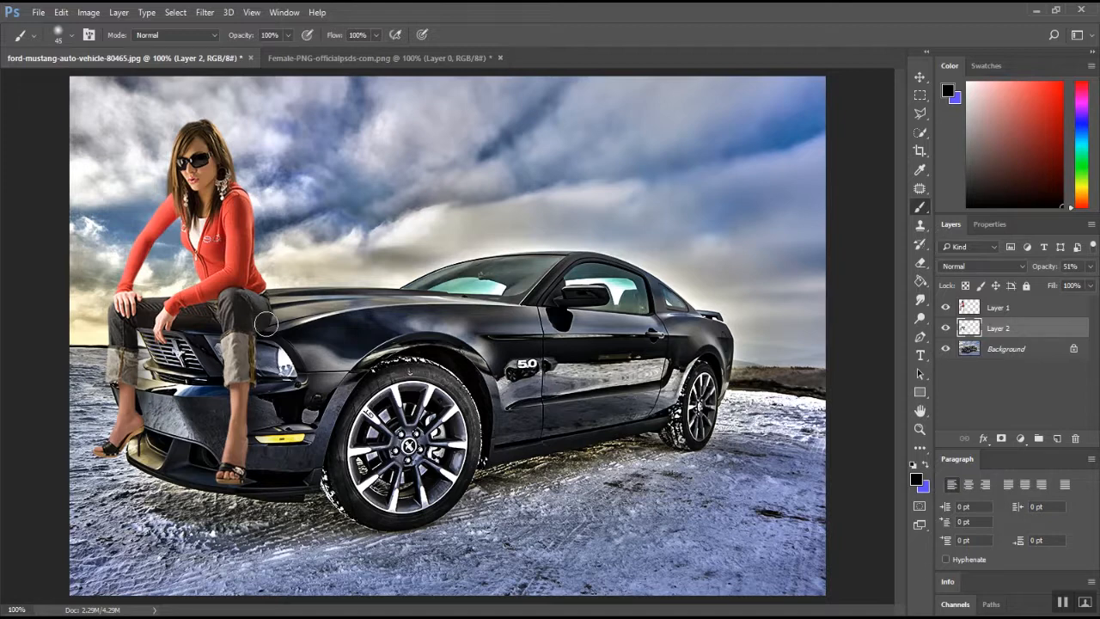
{"action": "left_click", "coordinate": [292, 325]}
{"action": "left_click", "coordinate": [305, 325]}
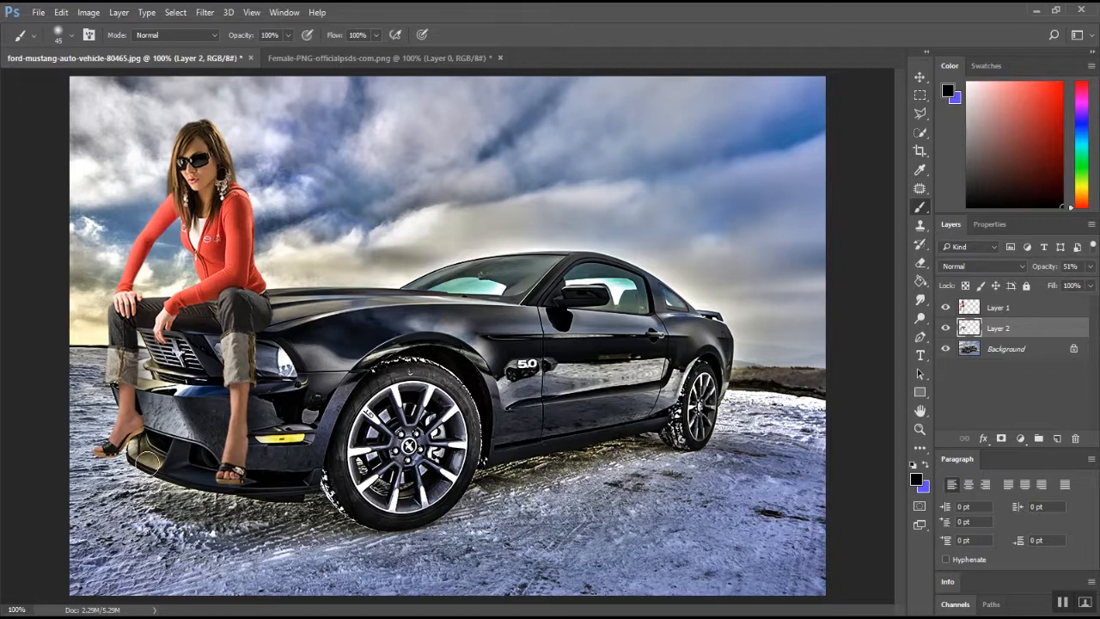
{"action": "left_click_drag", "start_coordinate": [148, 451], "coordinate": [147, 457]}
Select the woman's layer and set the foreground color to dark red 84181d sampled from her sweater
{"action": "left_click", "coordinate": [1001, 313]}
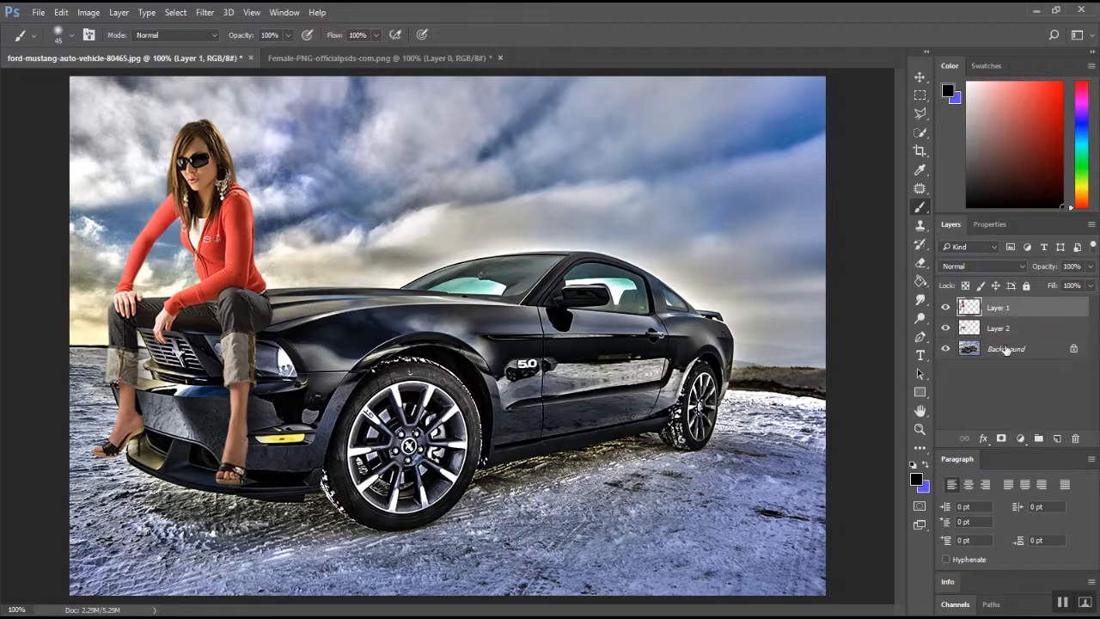
{"action": "left_click", "coordinate": [915, 478]}
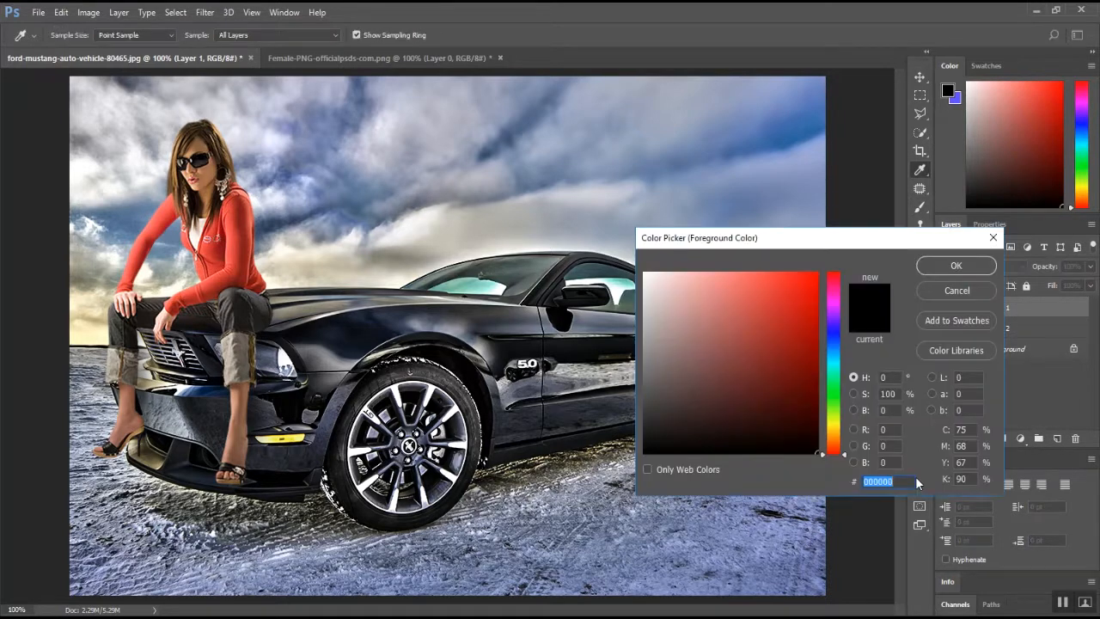
{"action": "left_click", "coordinate": [245, 220]}
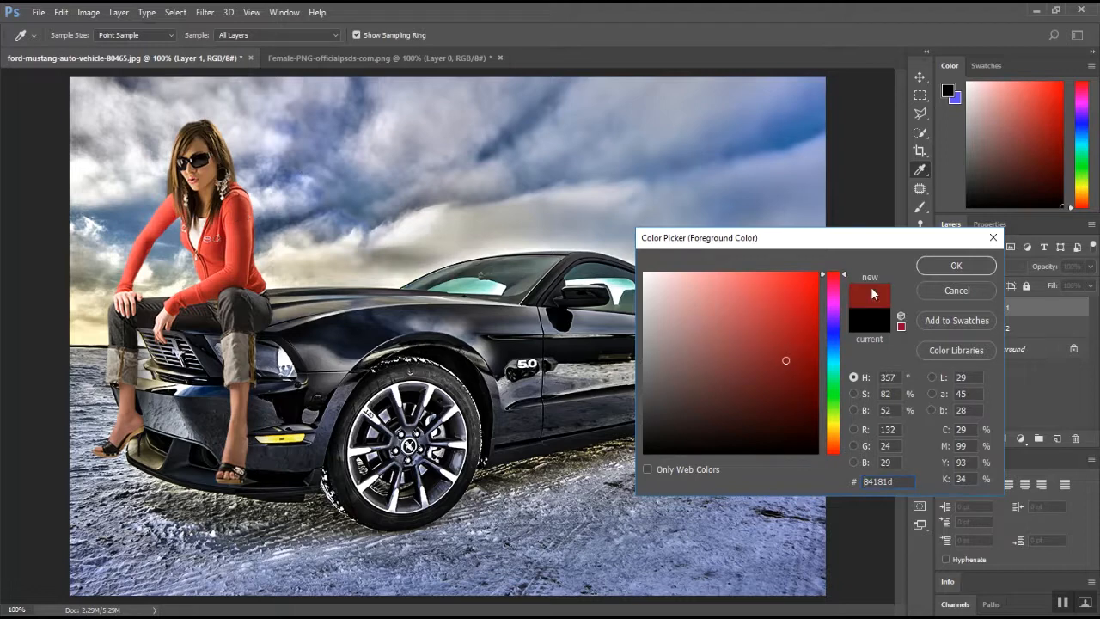
{"action": "left_click", "coordinate": [927, 267]}
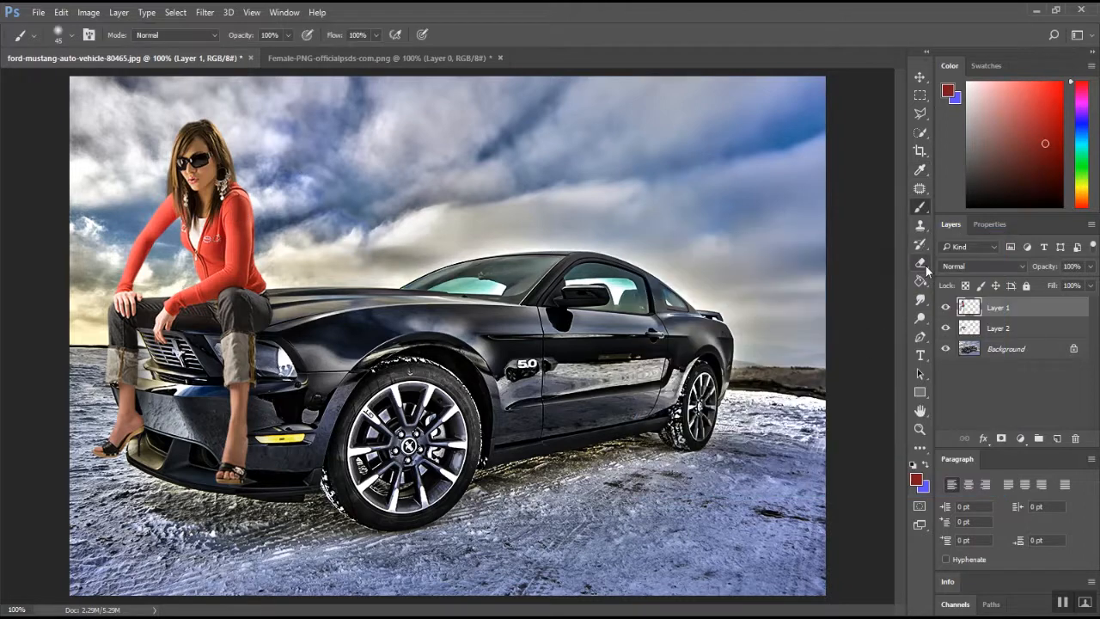
Set the background color to grey-blue 777d98 sampled from the car's front fender
{"action": "left_click", "coordinate": [923, 488]}
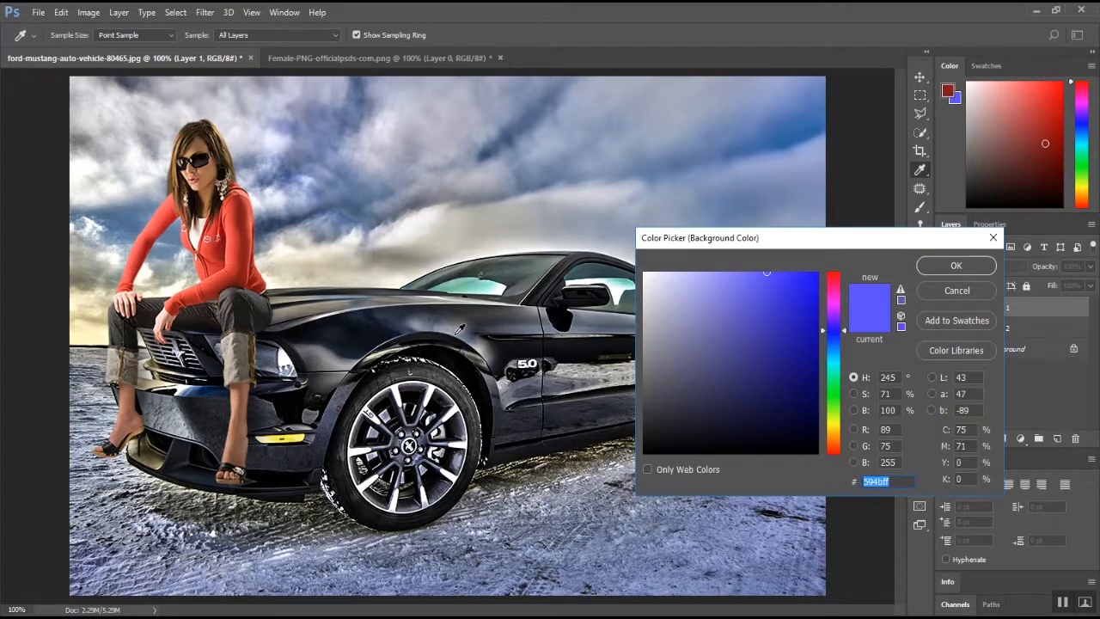
{"action": "left_click", "coordinate": [469, 333]}
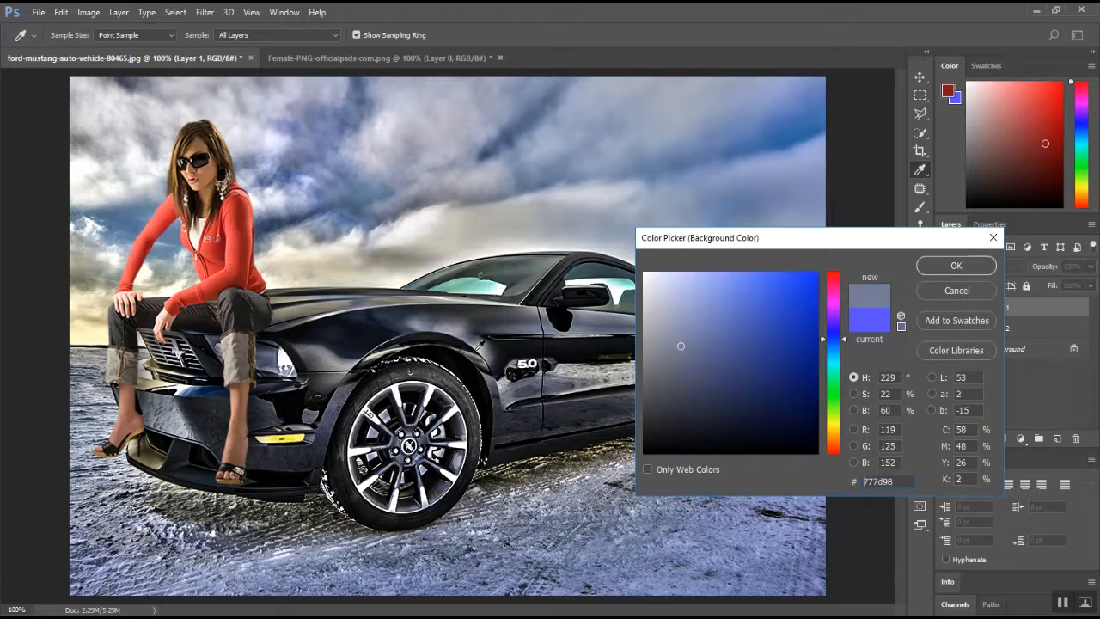
{"action": "left_click", "coordinate": [953, 266]}
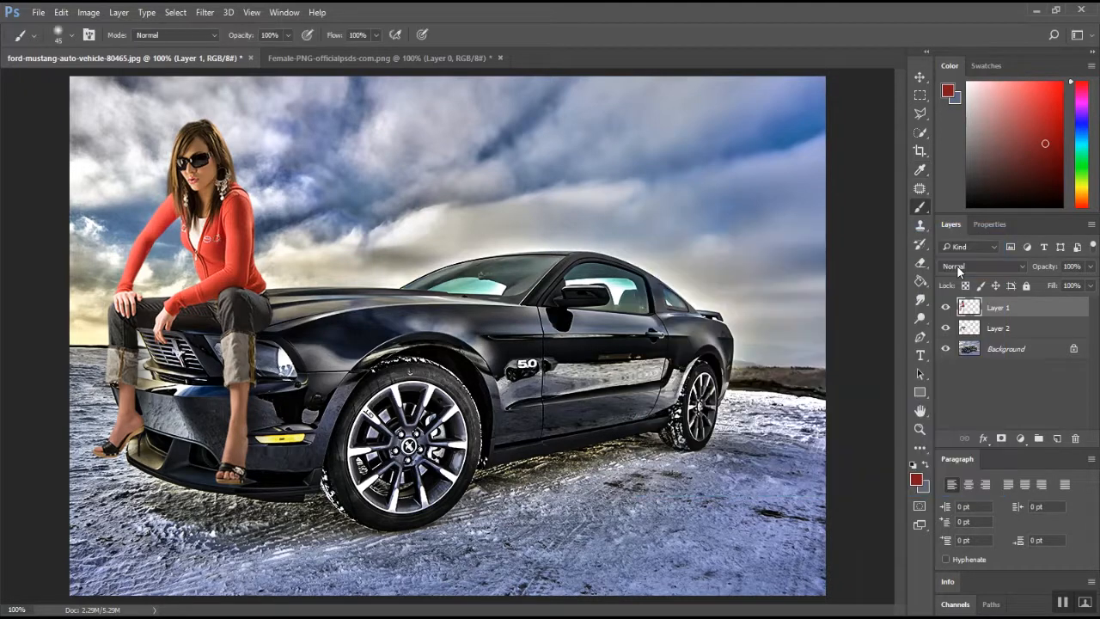
Add a Gradient Map adjustment layer above the woman's layer using the dark red to grey-blue gradient
{"action": "left_click", "coordinate": [1021, 439]}
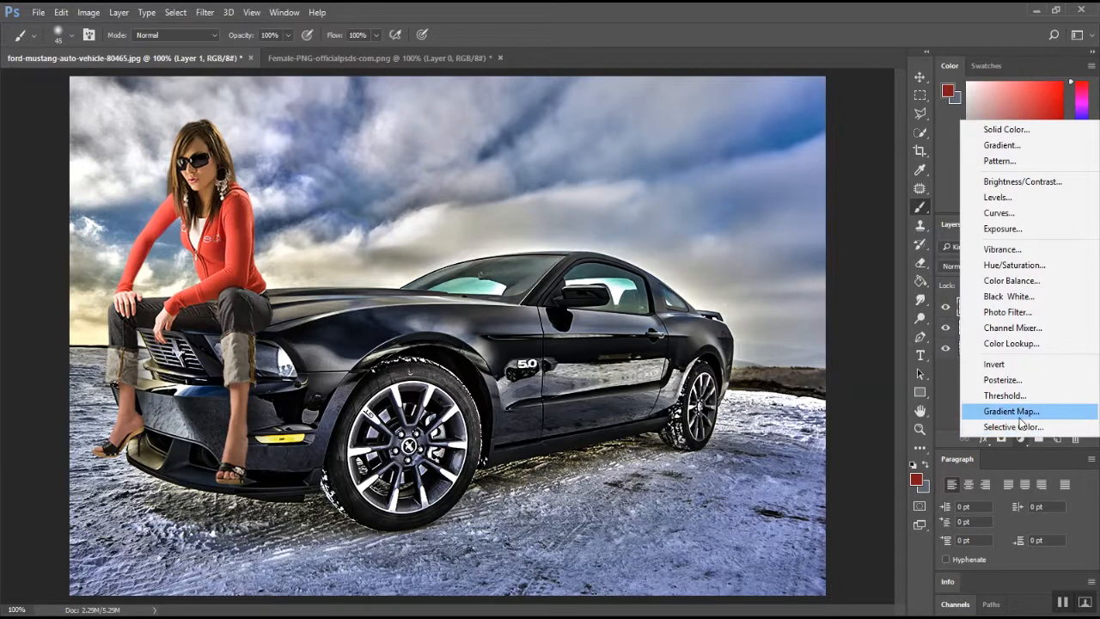
{"action": "left_click", "coordinate": [1019, 441]}
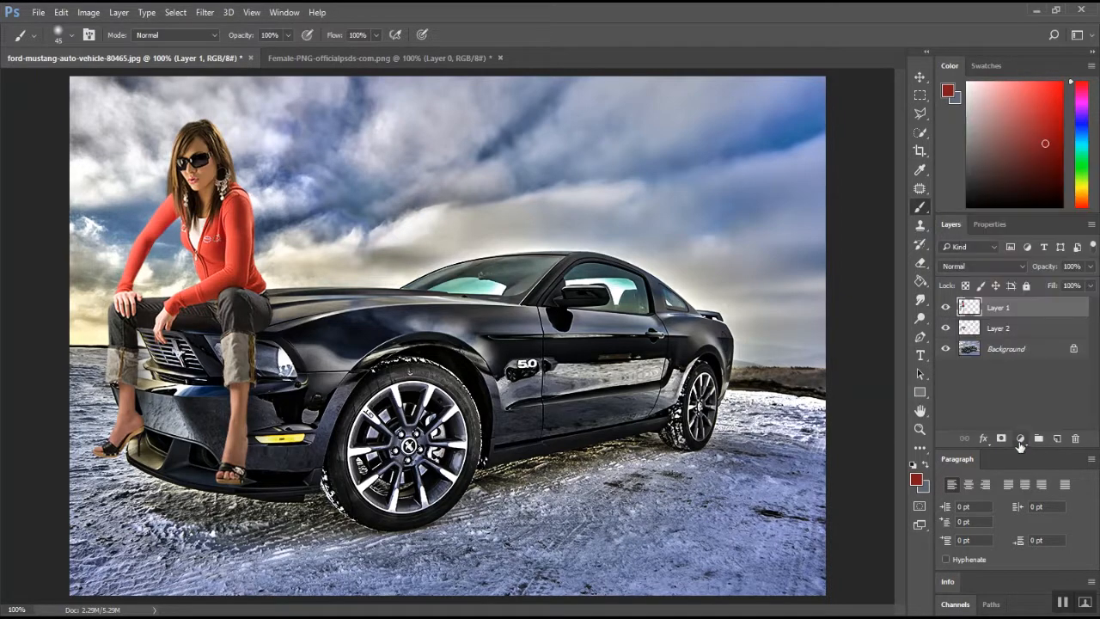
{"action": "left_click", "coordinate": [1019, 440]}
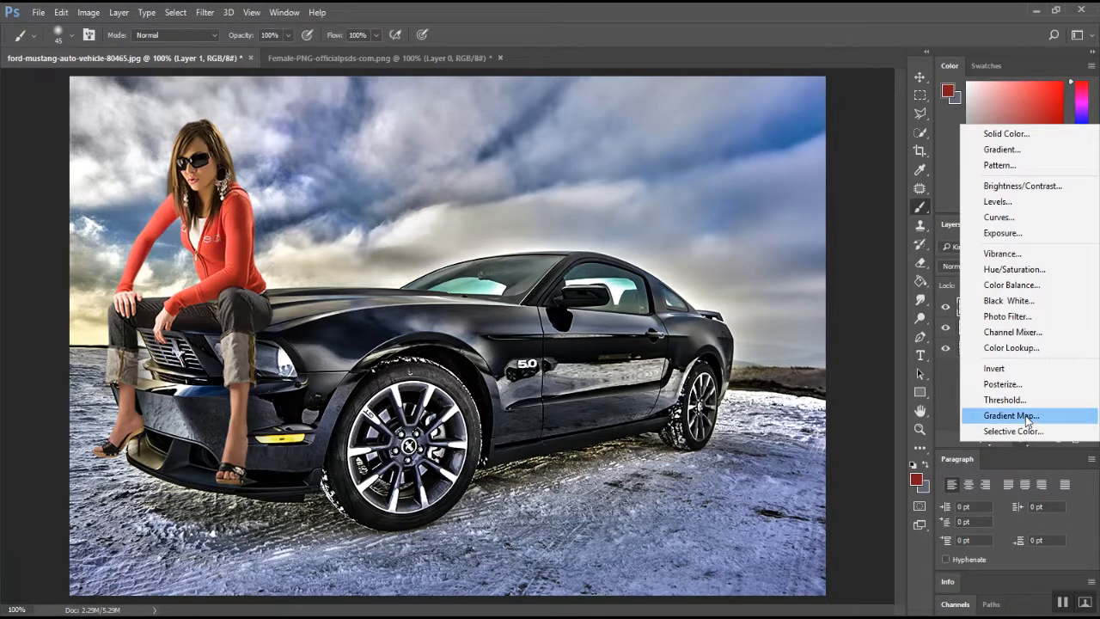
{"action": "left_click", "coordinate": [1010, 415]}
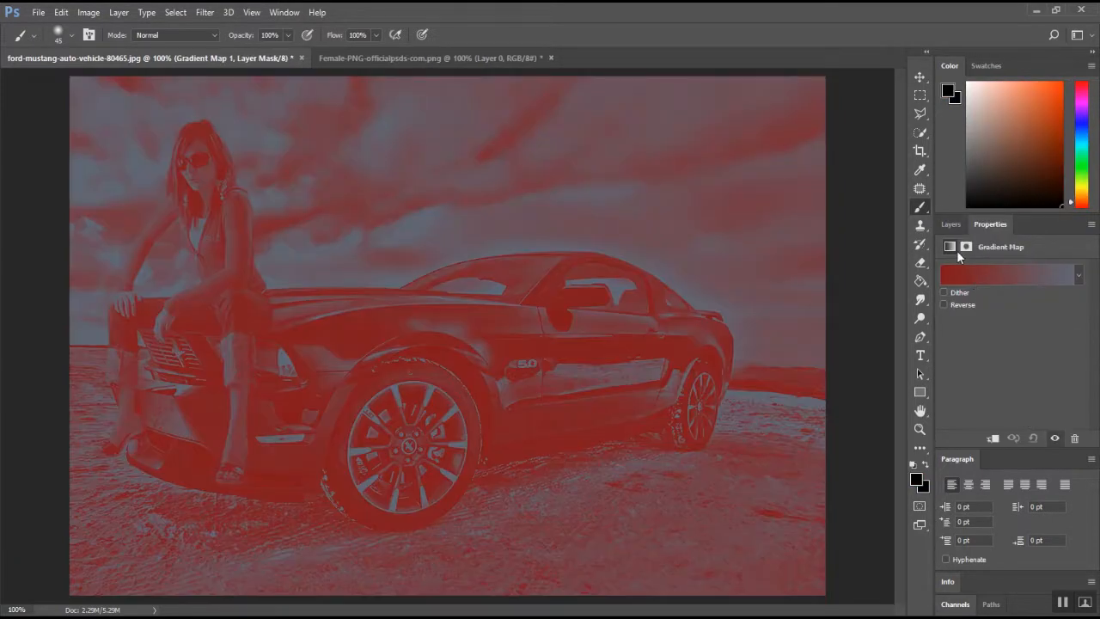
{"action": "left_click", "coordinate": [951, 225]}
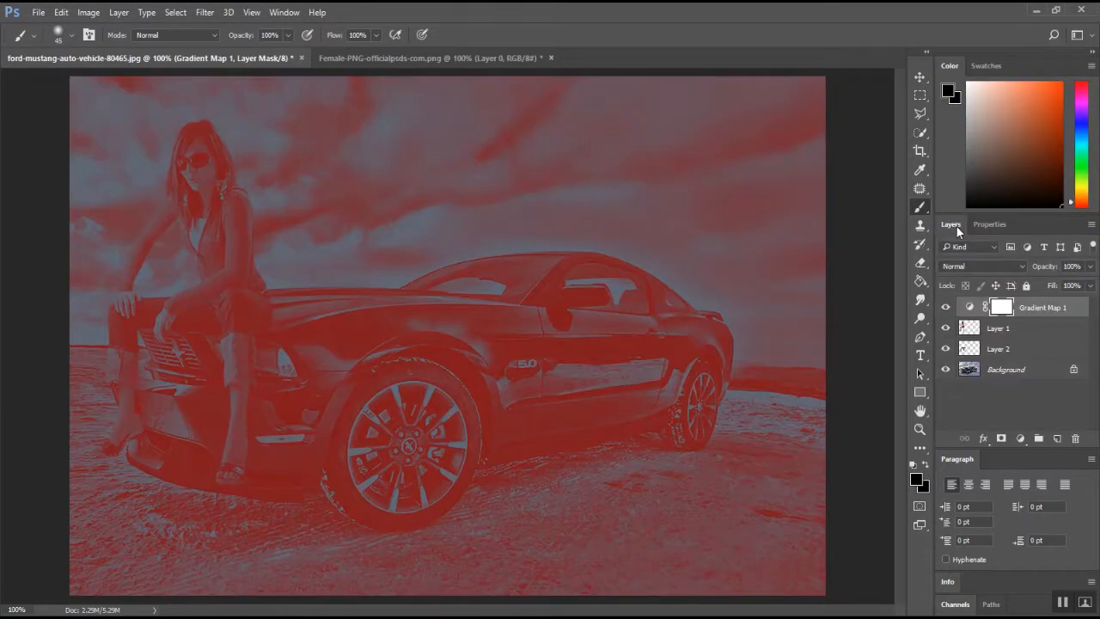
Set the gradient map layer's blend mode to Overlay and lower its opacity to 30%
{"action": "left_click", "coordinate": [975, 268]}
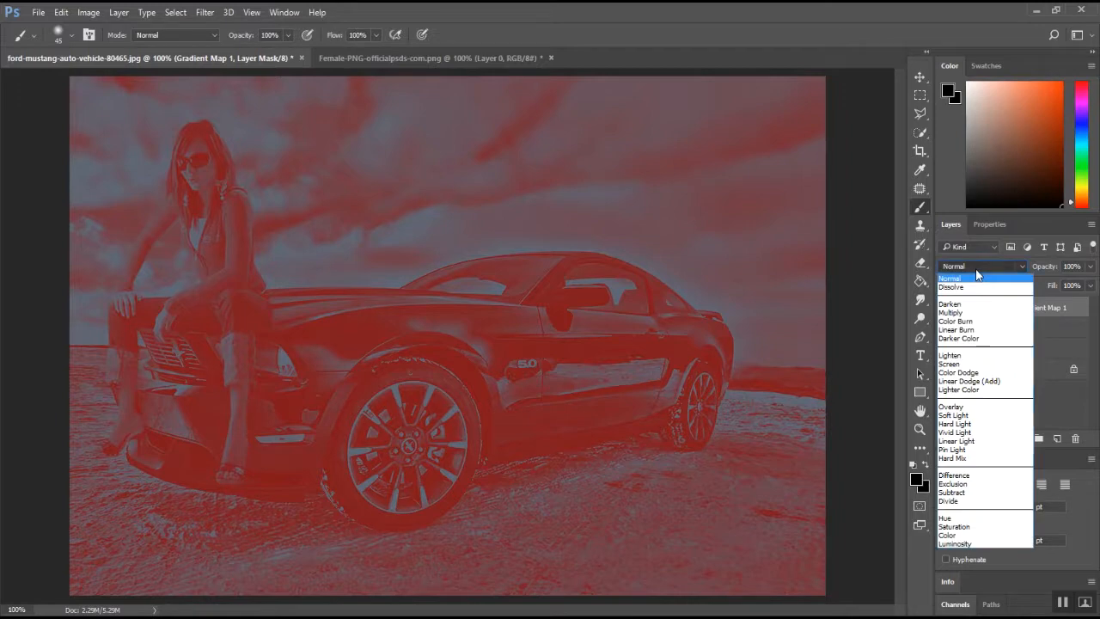
{"action": "left_click", "coordinate": [950, 406]}
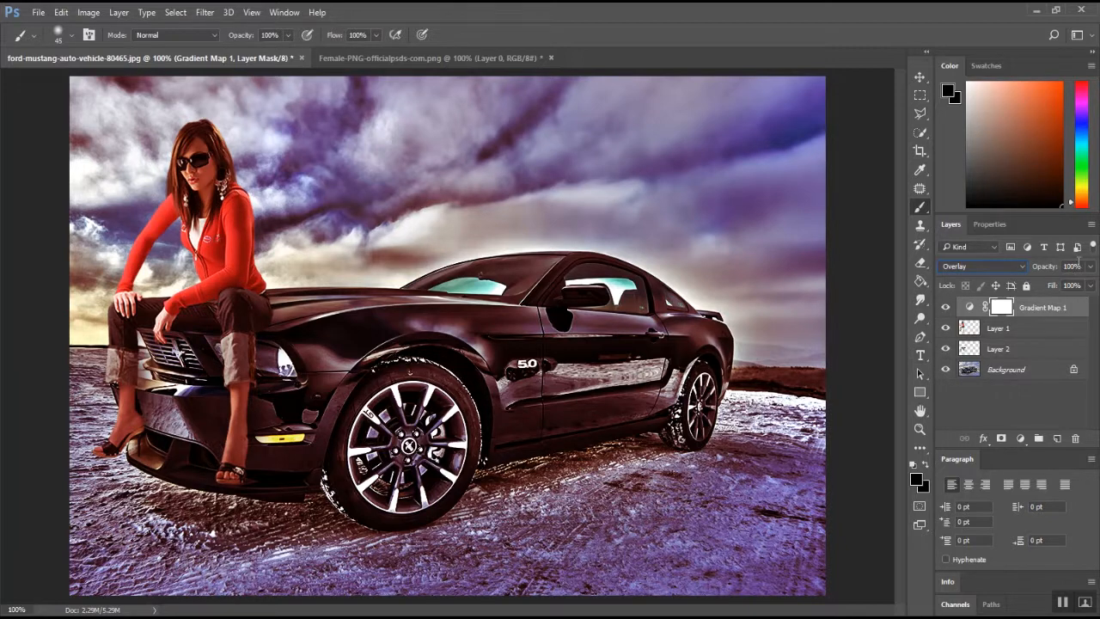
{"action": "left_click", "coordinate": [1092, 270]}
{"action": "left_click_drag", "start_coordinate": [1089, 286], "coordinate": [1056, 293]}
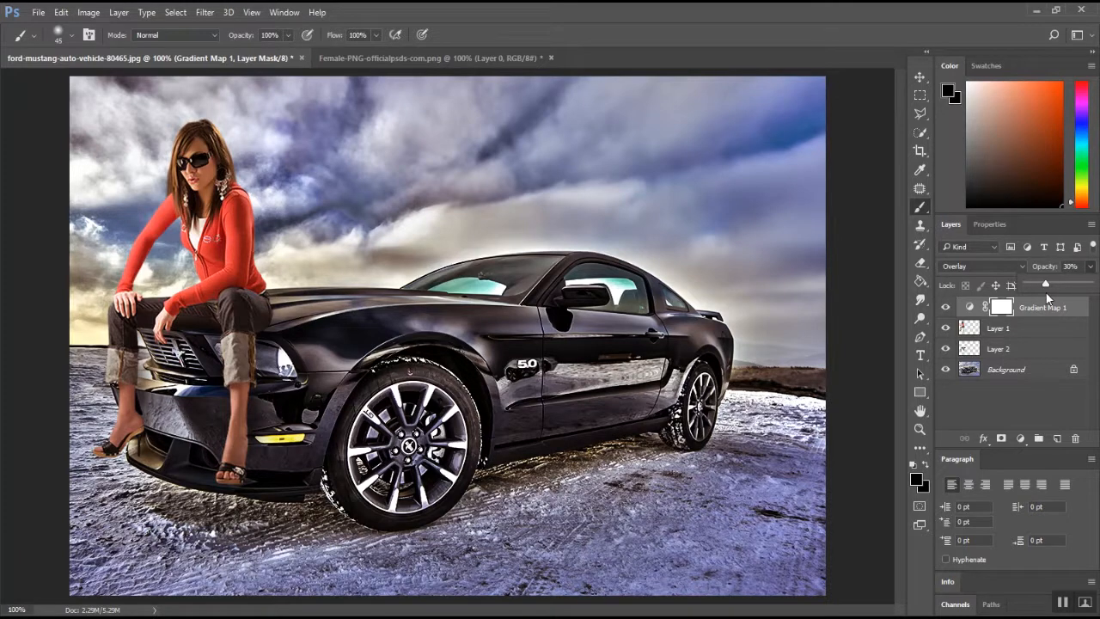
Add a Curves adjustment layer, anchor the RGB curve in the shadows and raise its black point for a faded look
{"action": "left_click", "coordinate": [1020, 438]}
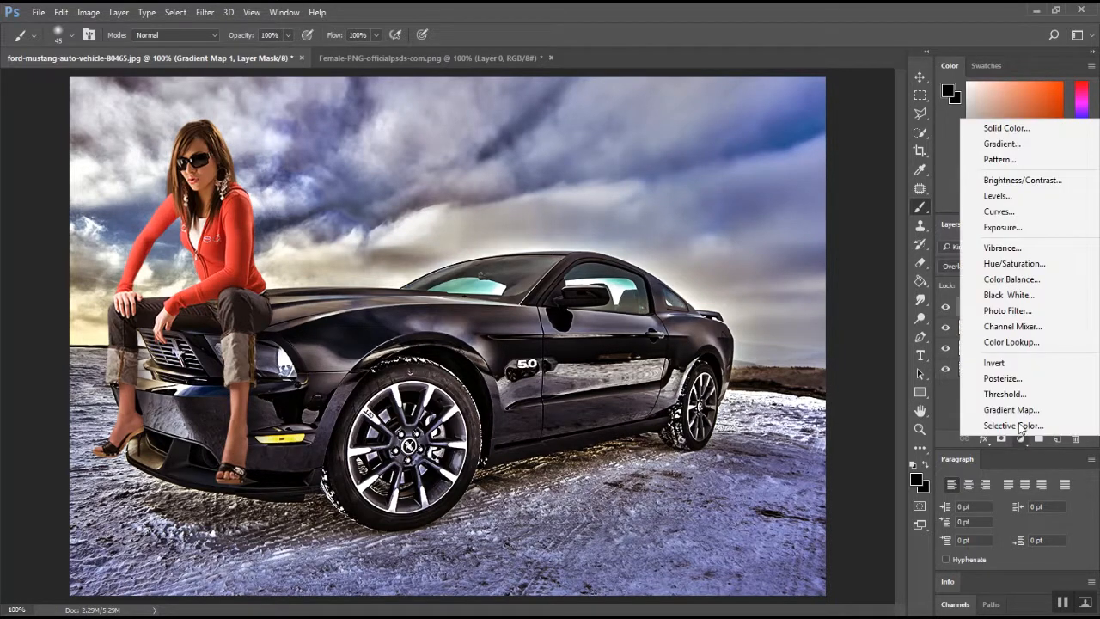
{"action": "left_click", "coordinate": [1029, 216]}
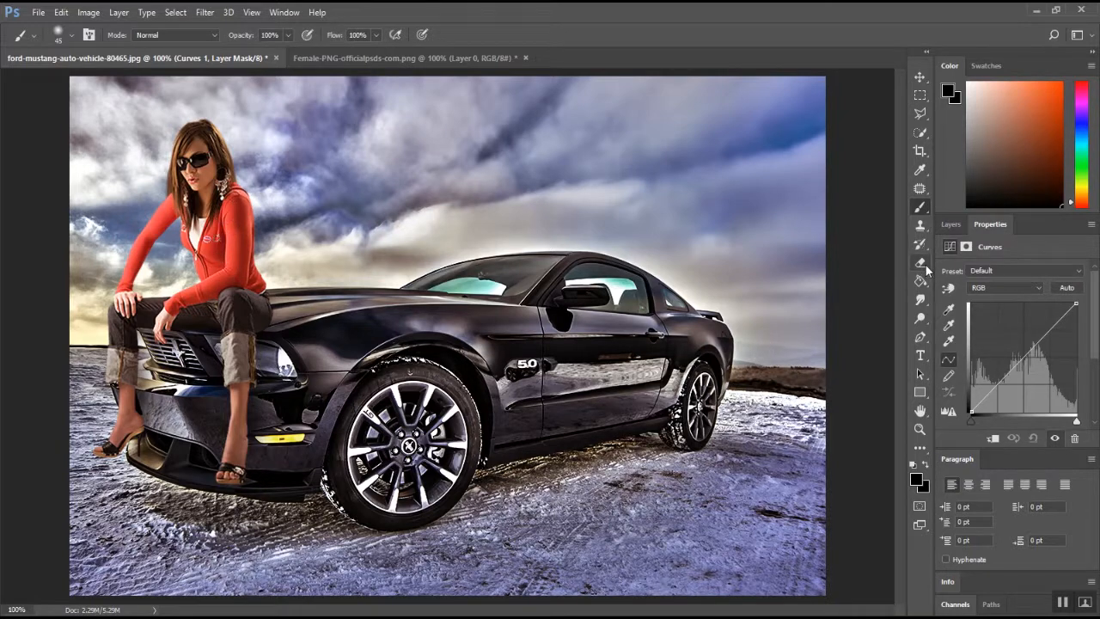
{"action": "left_click", "coordinate": [1001, 378]}
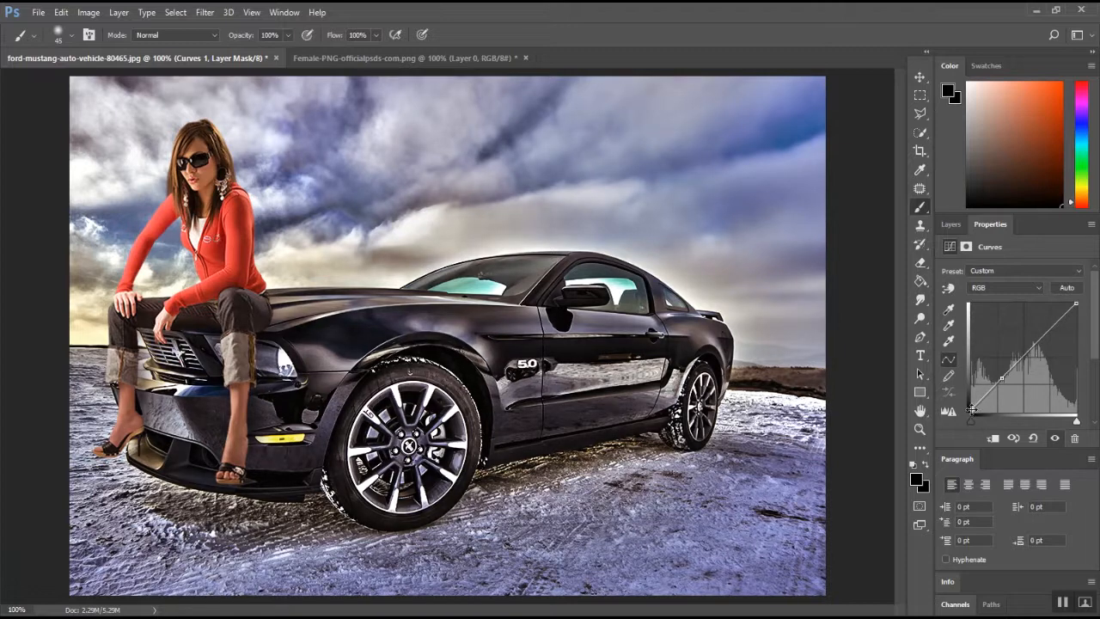
{"action": "left_click_drag", "start_coordinate": [971, 411], "coordinate": [965, 391]}
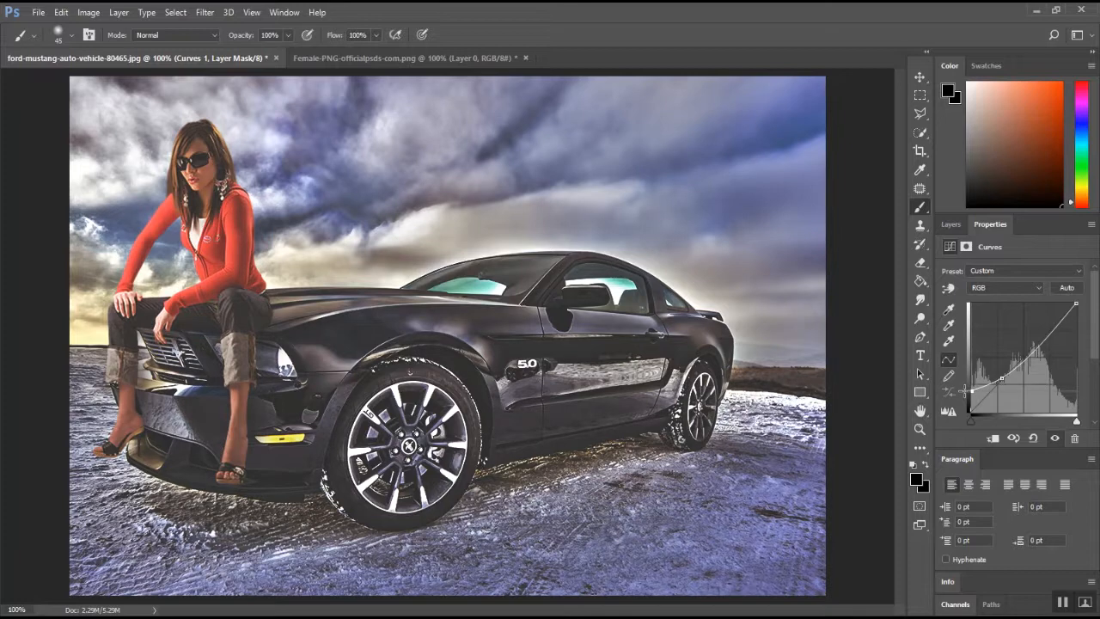
{"action": "left_click", "coordinate": [950, 224]}
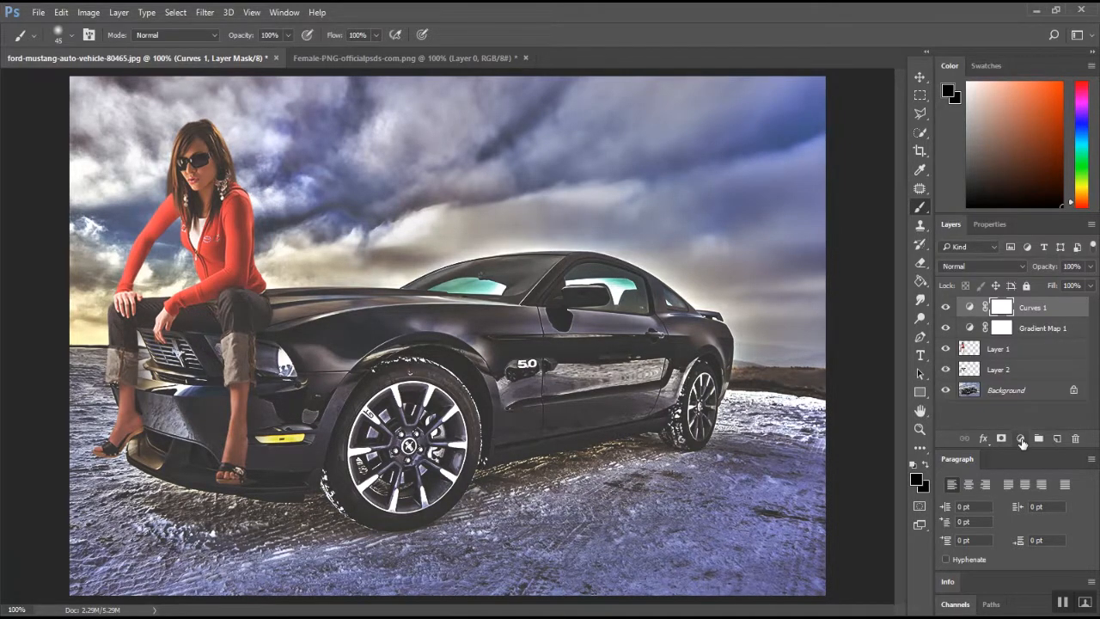
Add a Vibrance adjustment layer and lower the vibrance slightly below zero
{"action": "left_click", "coordinate": [1022, 439]}
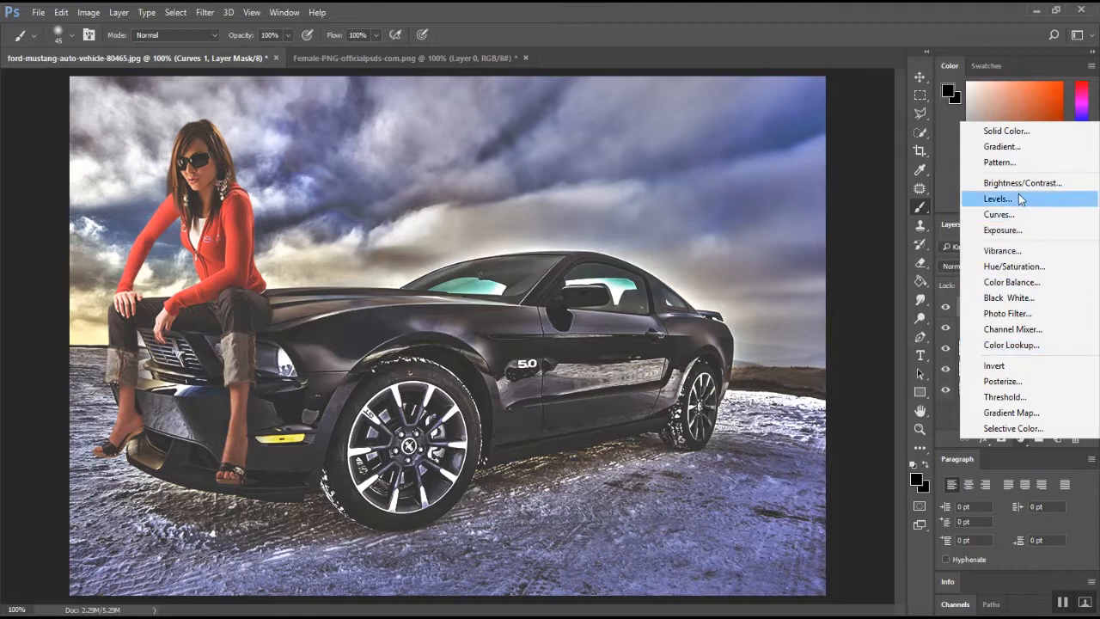
{"action": "left_click", "coordinate": [1001, 250]}
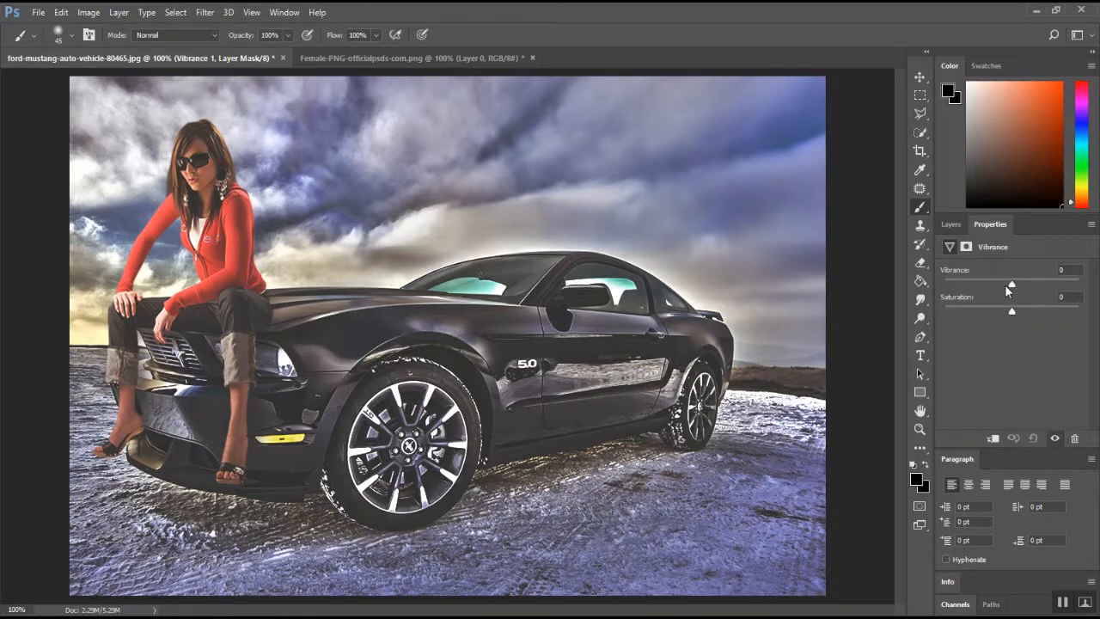
{"action": "left_click_drag", "start_coordinate": [1012, 283], "coordinate": [1080, 284]}
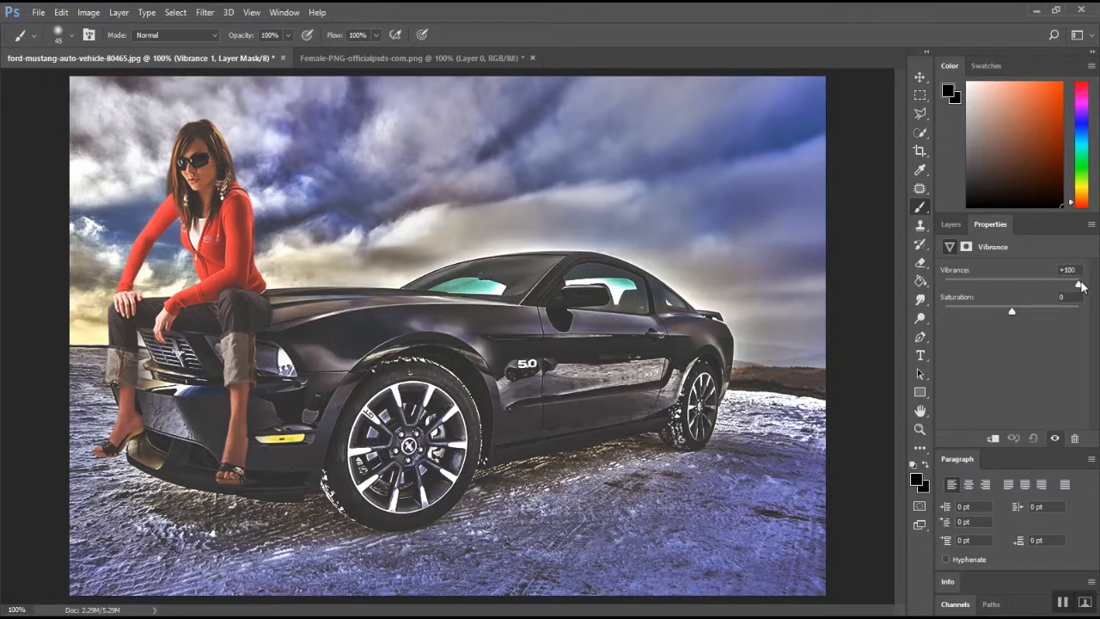
{"action": "left_click_drag", "start_coordinate": [1080, 287], "coordinate": [1008, 289]}
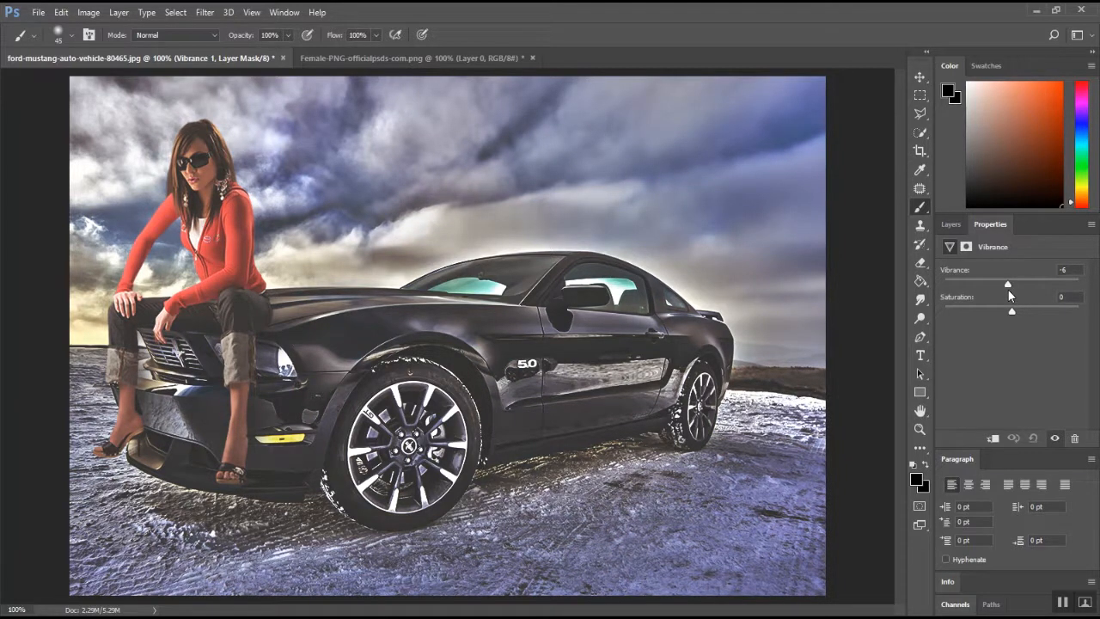
{"action": "left_click_drag", "start_coordinate": [1009, 289], "coordinate": [1010, 289]}
{"action": "left_click", "coordinate": [949, 227]}
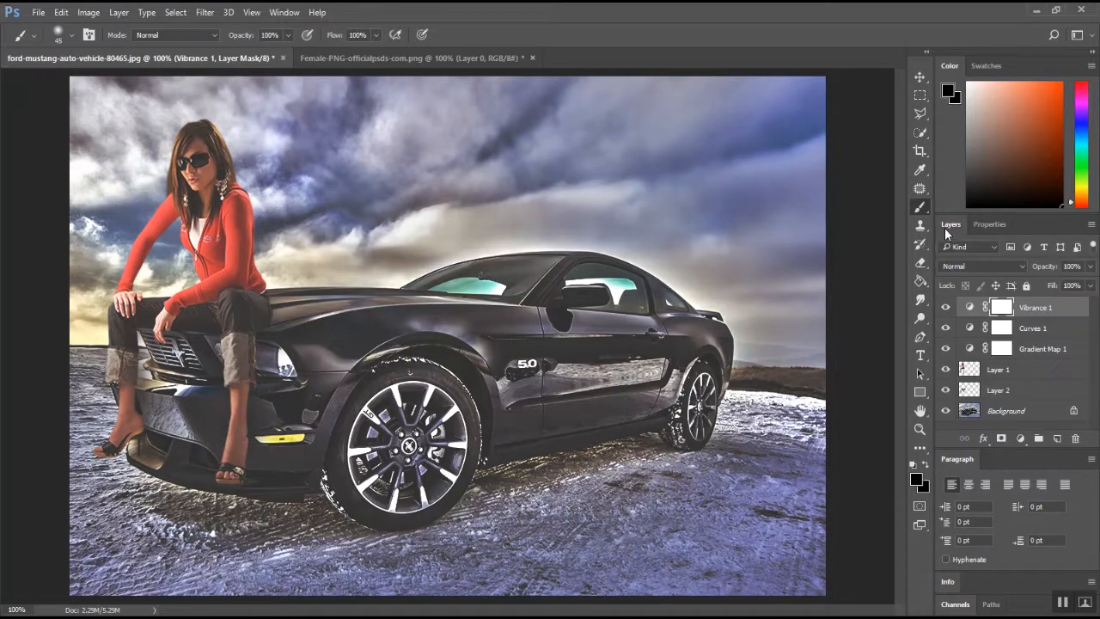
Add a Brightness/Contrast adjustment layer and raise the contrast slightly
{"action": "left_click", "coordinate": [1021, 438]}
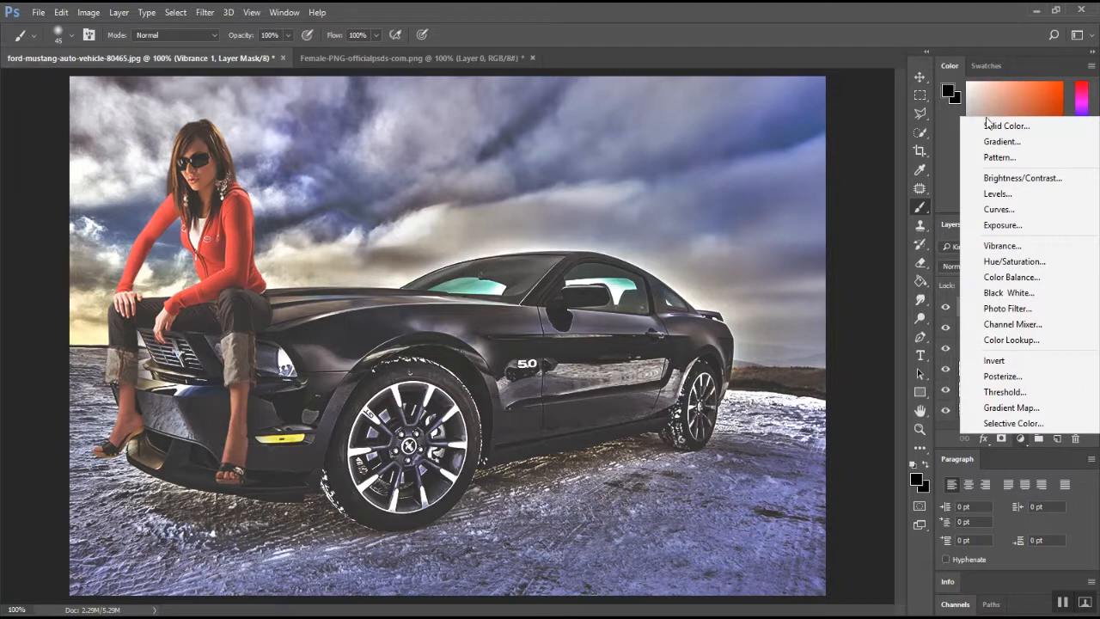
{"action": "left_click", "coordinate": [1004, 177]}
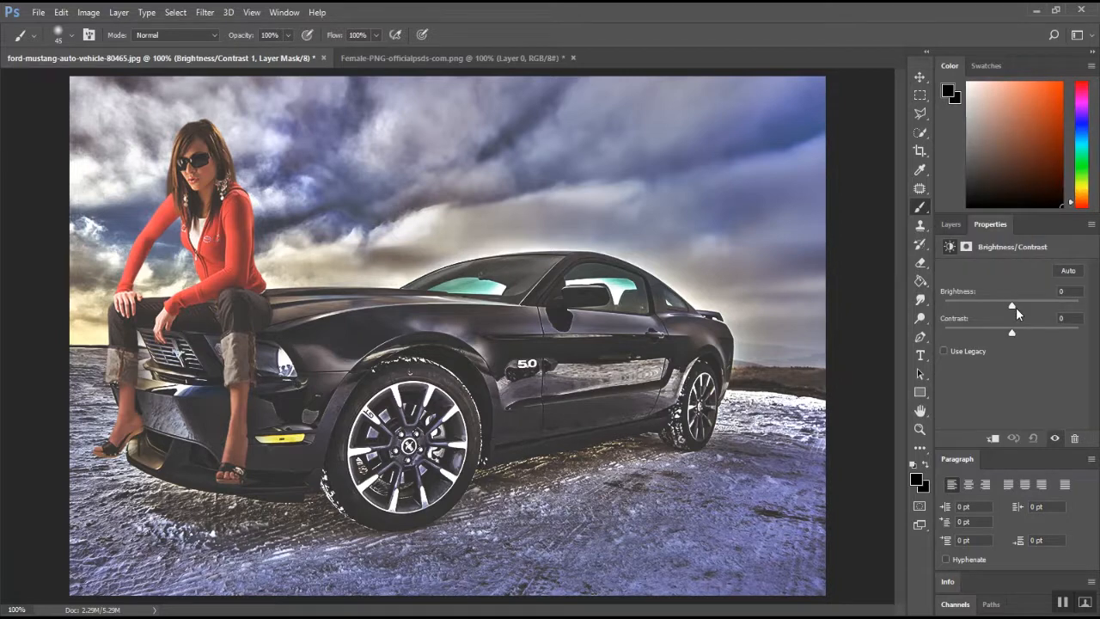
{"action": "left_click_drag", "start_coordinate": [1014, 333], "coordinate": [1019, 331]}
{"action": "left_click", "coordinate": [950, 224]}
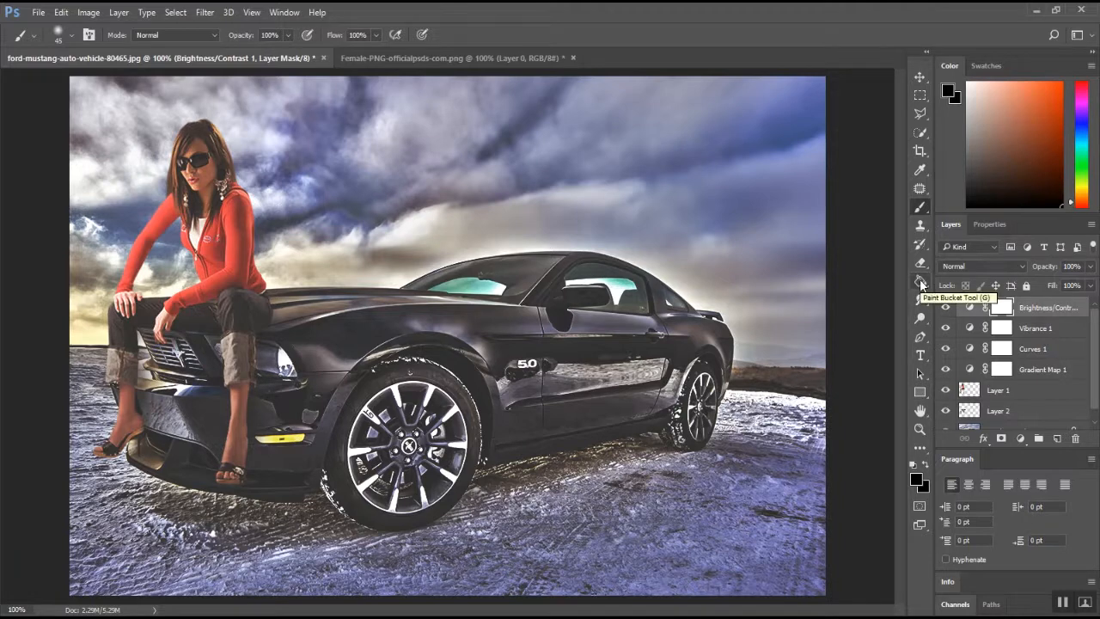
Create a new empty layer with default settings above all the adjustment layers
{"action": "left_click", "coordinate": [122, 13]}
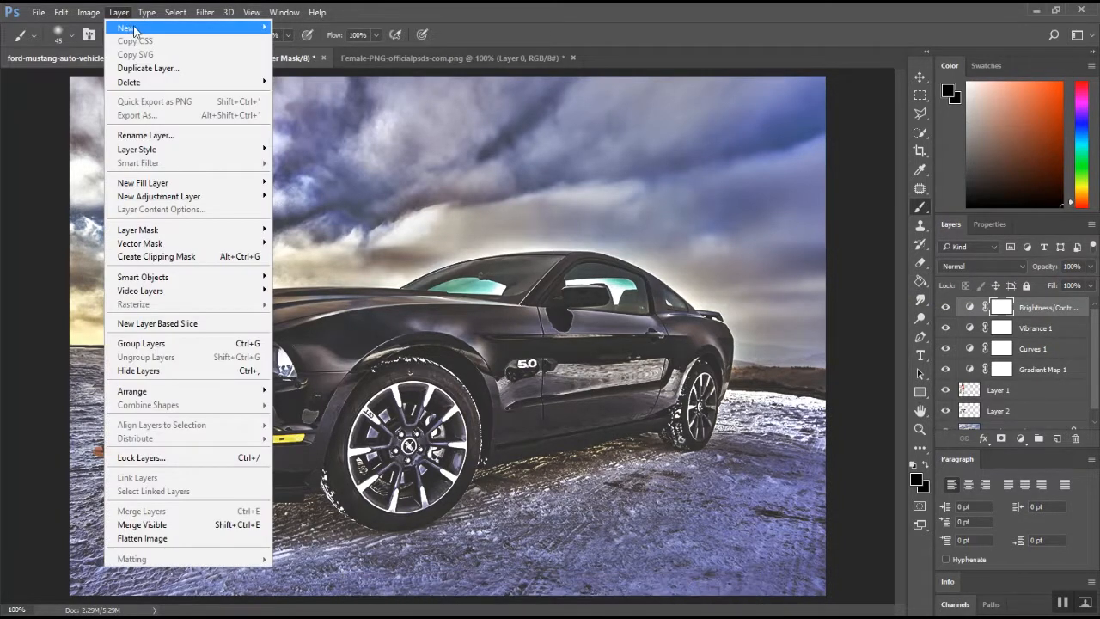
{"action": "mouse_move", "coordinate": [202, 29]}
{"action": "left_click", "coordinate": [293, 30]}
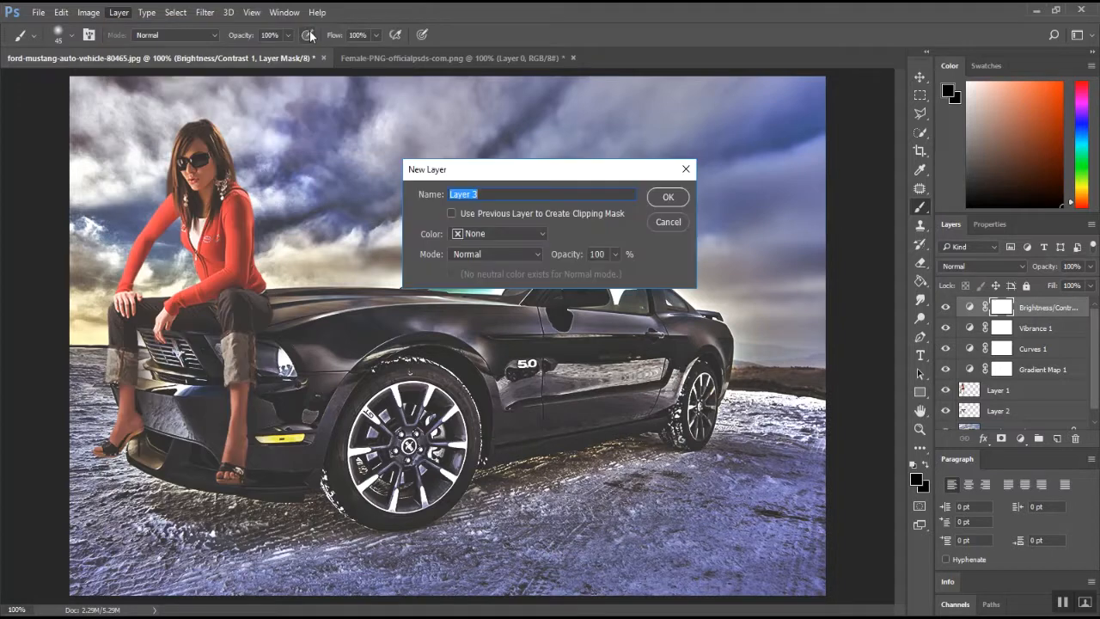
{"action": "left_click", "coordinate": [661, 196]}
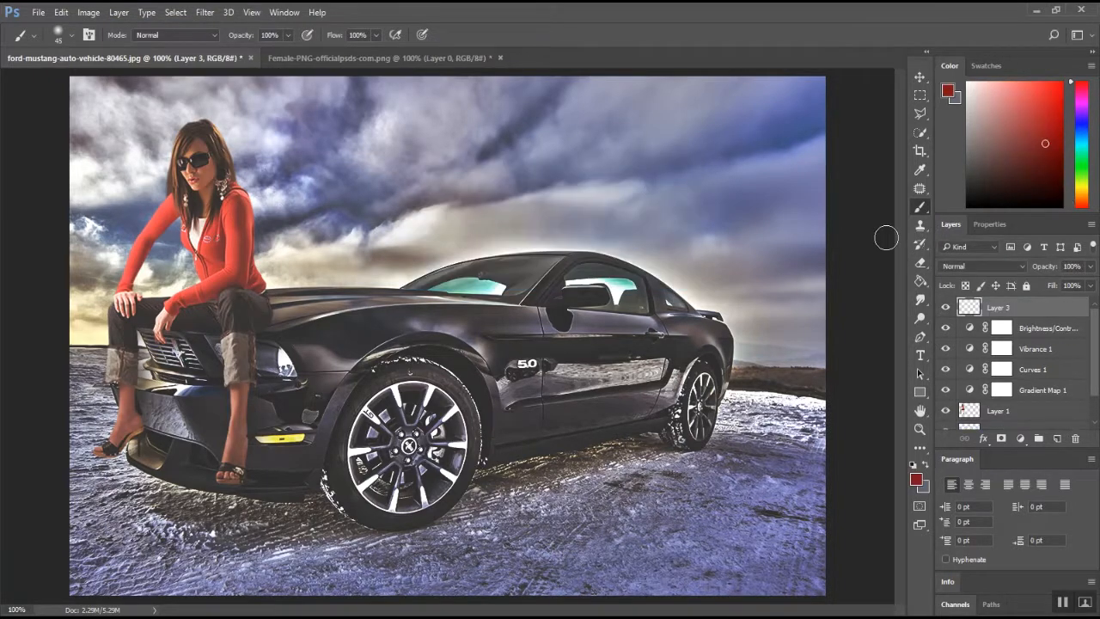
Set the foreground color to white ffffff and enlarge the brush to 80 px
{"action": "left_click", "coordinate": [916, 478]}
{"action": "type", "text": "ffffff"}
{"action": "left_click", "coordinate": [928, 266]}
{"action": "key", "text": "b"}
{"action": "key", "text": "bracketright"}
{"action": "key", "text": "bracketright"}
{"action": "key", "text": "bracketright"}
{"action": "key", "text": "bracketright"}
{"action": "left_click", "coordinate": [916, 481]}
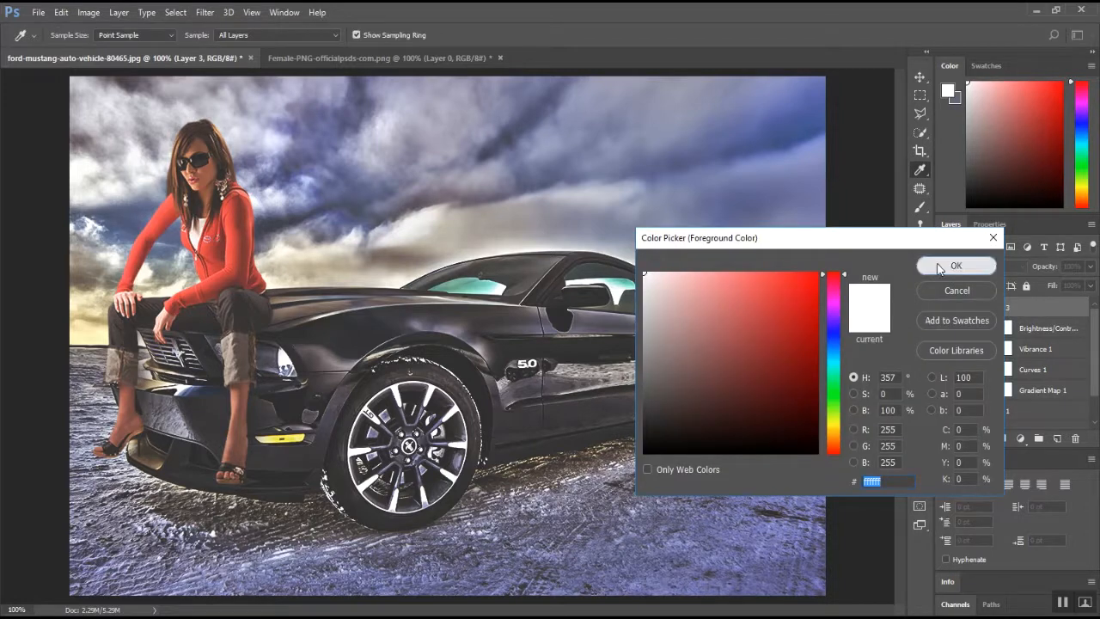
{"action": "left_click", "coordinate": [937, 262]}
Paint a soft white glow on the headlight beside the woman's leg and reduce the glow layer's opacity to 71%
{"action": "left_click", "coordinate": [270, 359]}
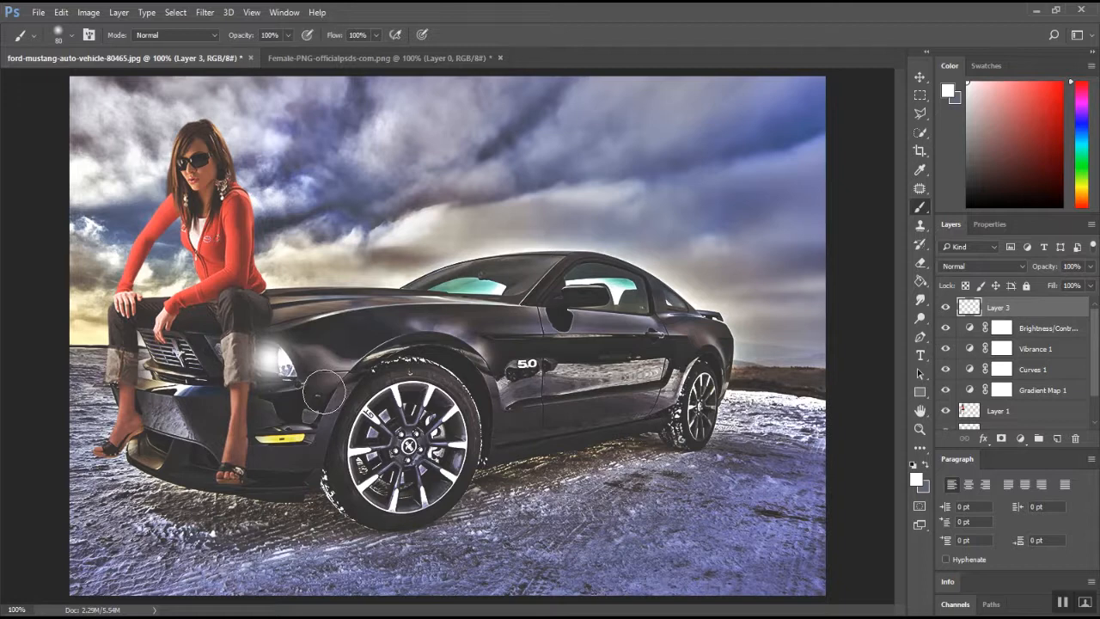
{"action": "left_click", "coordinate": [1091, 267]}
{"action": "left_click_drag", "start_coordinate": [1089, 284], "coordinate": [1072, 293]}
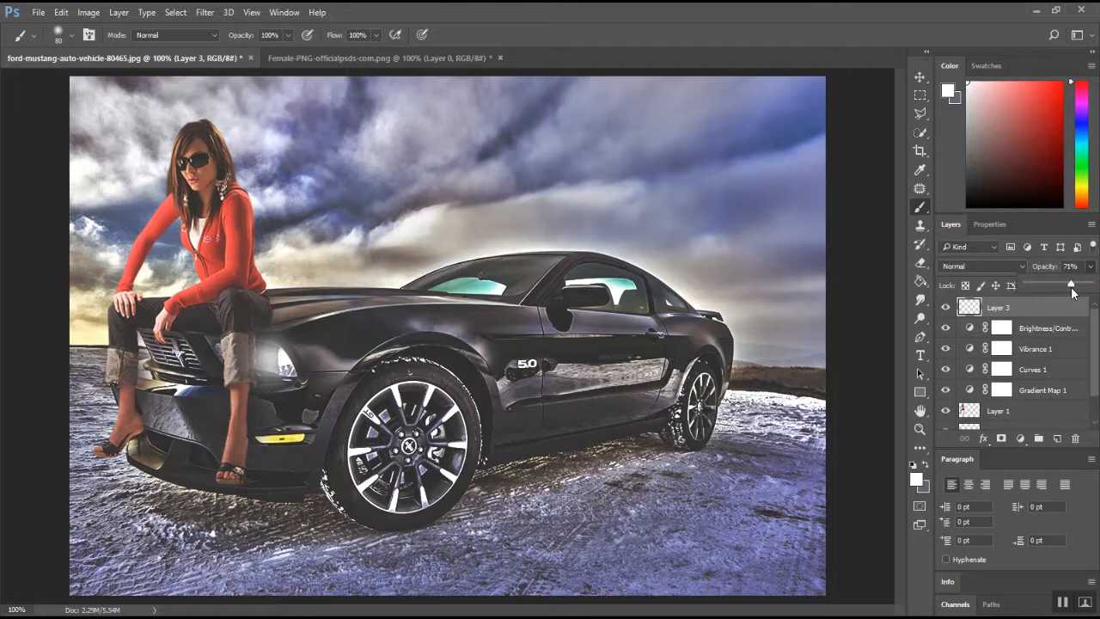
Stretch the headlight glow horizontally toward the woman's leg to about 113% width
{"action": "key", "text": "ctrl+t"}
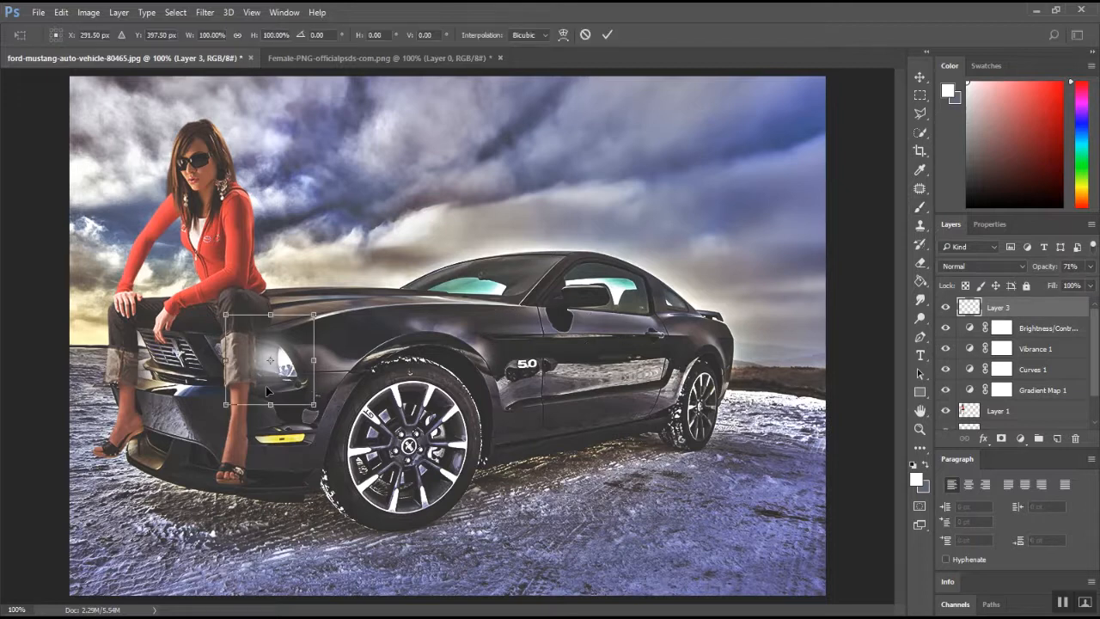
{"action": "left_click_drag", "start_coordinate": [228, 363], "coordinate": [221, 362]}
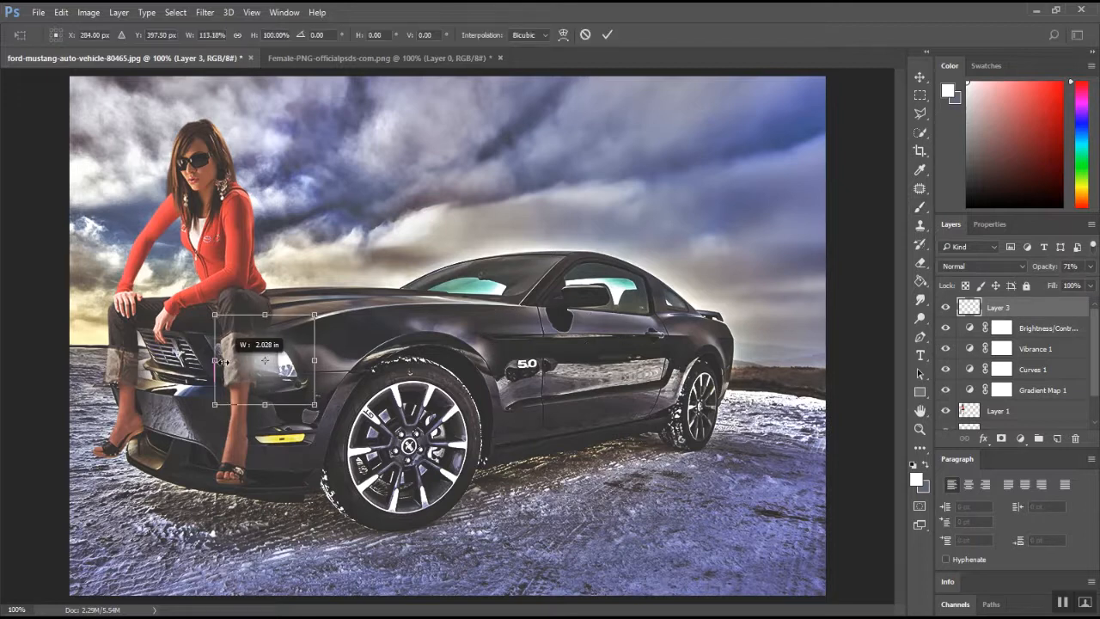
{"action": "key", "text": "Return"}
{"action": "key", "text": "b"}
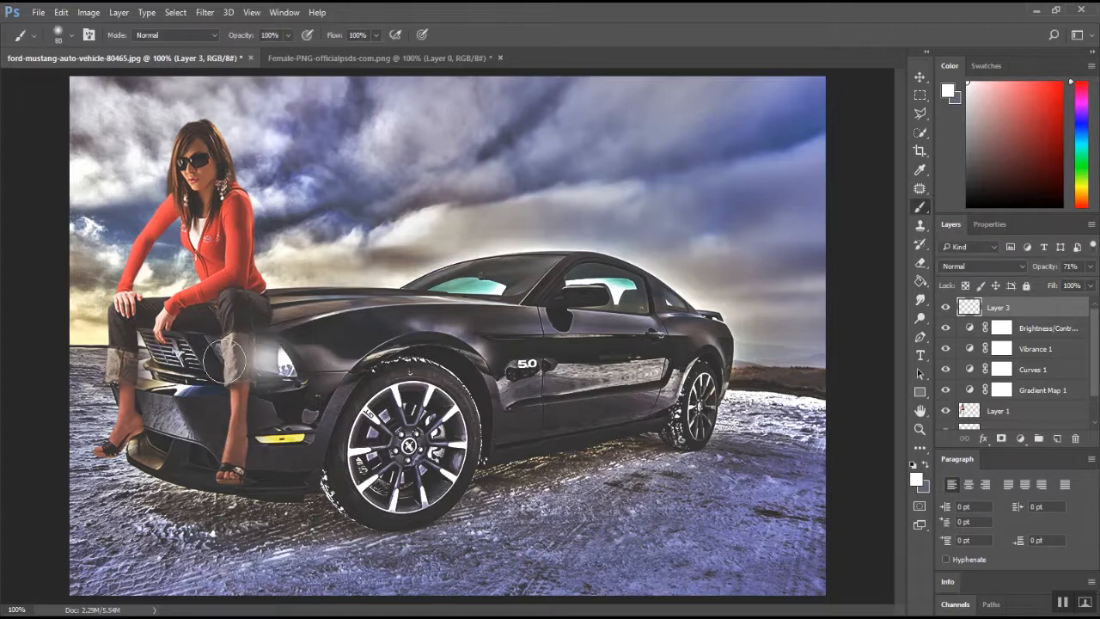
Duplicate the glow onto the other headlight, narrowing it to about 59% width and rotating it about -21 degrees
{"action": "left_click", "coordinate": [920, 78]}
{"action": "left_click_drag", "start_coordinate": [295, 360], "coordinate": [154, 354]}
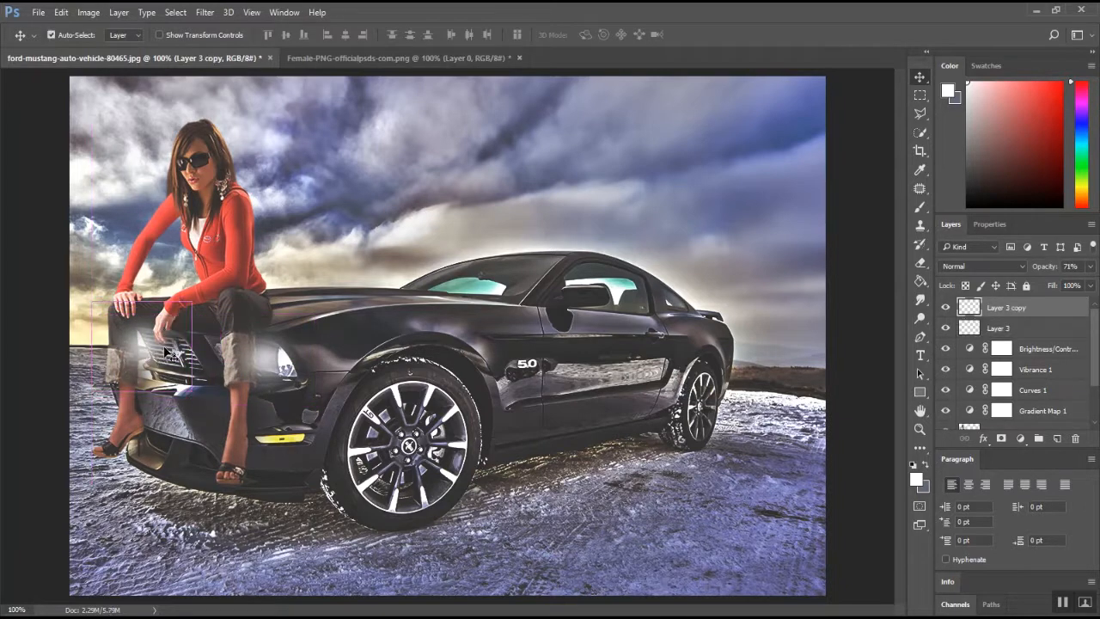
{"action": "key", "text": "ctrl+t"}
{"action": "mouse_move", "coordinate": [186, 346]}
{"action": "left_mouse_down"}
{"action": "mouse_move", "coordinate": [150, 348]}
{"action": "mouse_move", "coordinate": [162, 331]}
{"action": "mouse_move", "coordinate": [153, 343]}
{"action": "mouse_move", "coordinate": [164, 351]}
{"action": "left_mouse_up"}
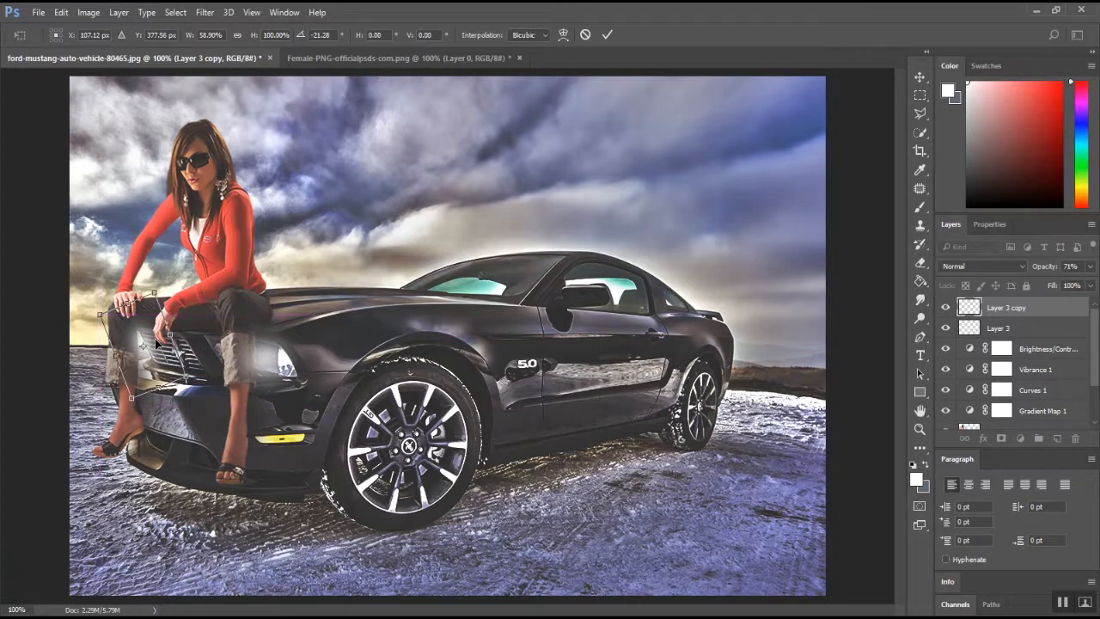
{"action": "key", "text": "Return"}
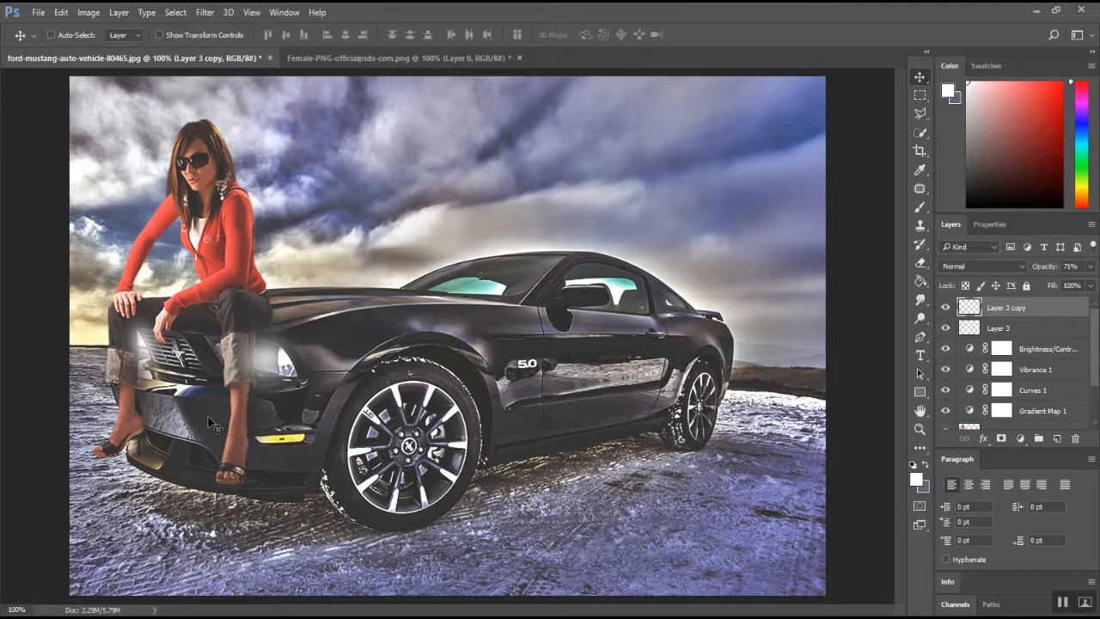
Set the foreground color to bright orange, basing its hue on a brown sampled from the lower front bumper
{"action": "left_click", "coordinate": [915, 478]}
{"action": "left_click", "coordinate": [160, 453]}
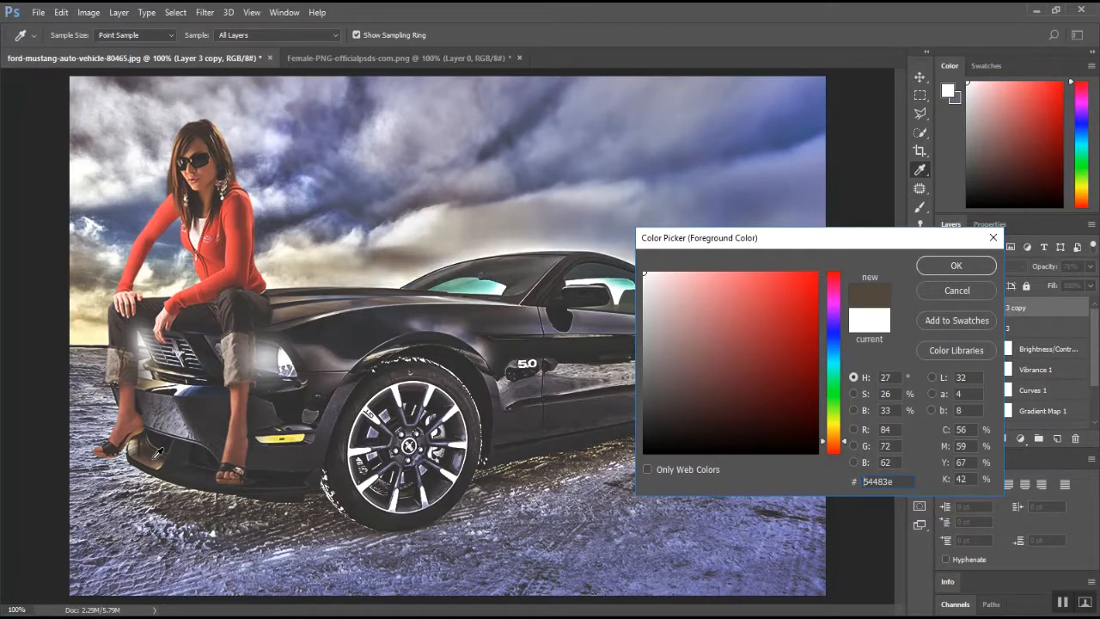
{"action": "left_click_drag", "start_coordinate": [781, 326], "coordinate": [778, 302]}
{"action": "left_click", "coordinate": [986, 269]}
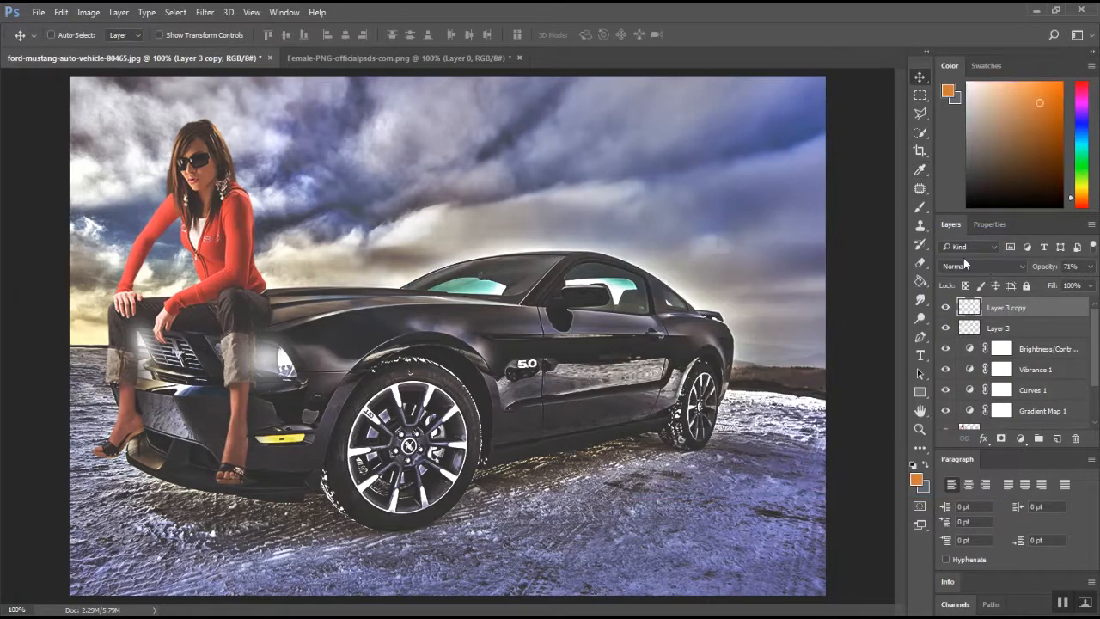
{"action": "left_click", "coordinate": [919, 207]}
{"action": "left_click_drag", "start_coordinate": [159, 440], "coordinate": [140, 456]}
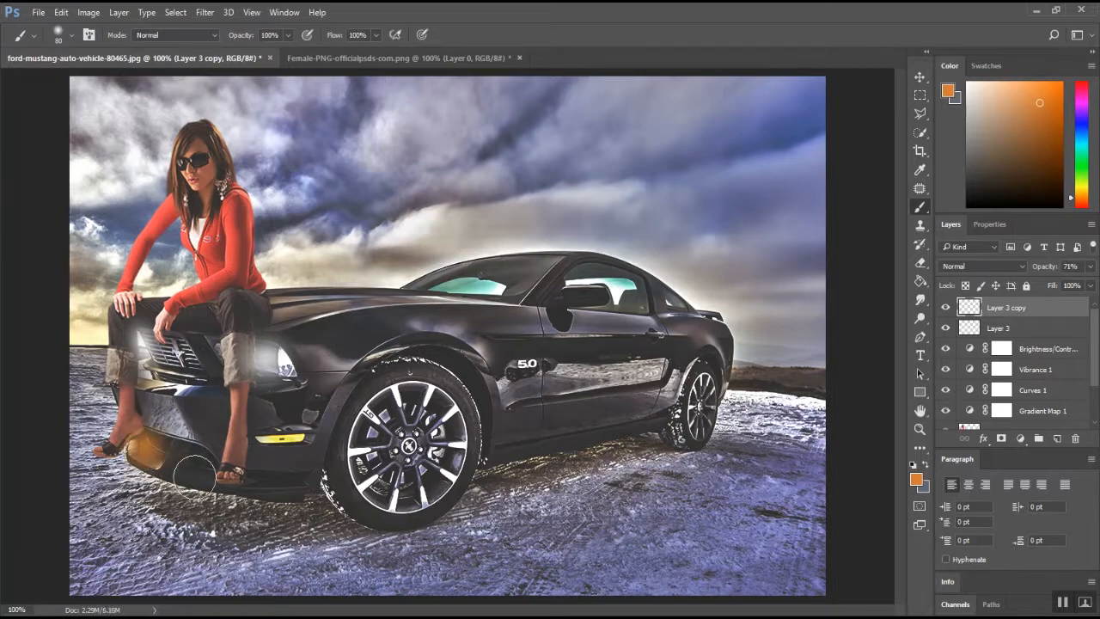
{"action": "left_click", "coordinate": [974, 269]}
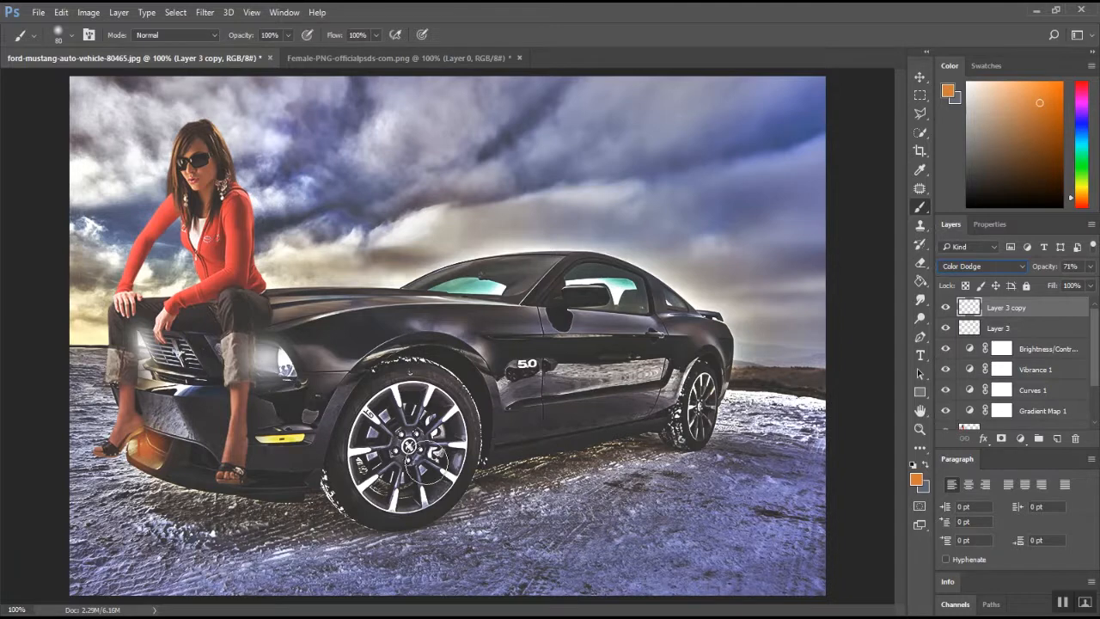
{"action": "left_click", "coordinate": [1089, 267]}
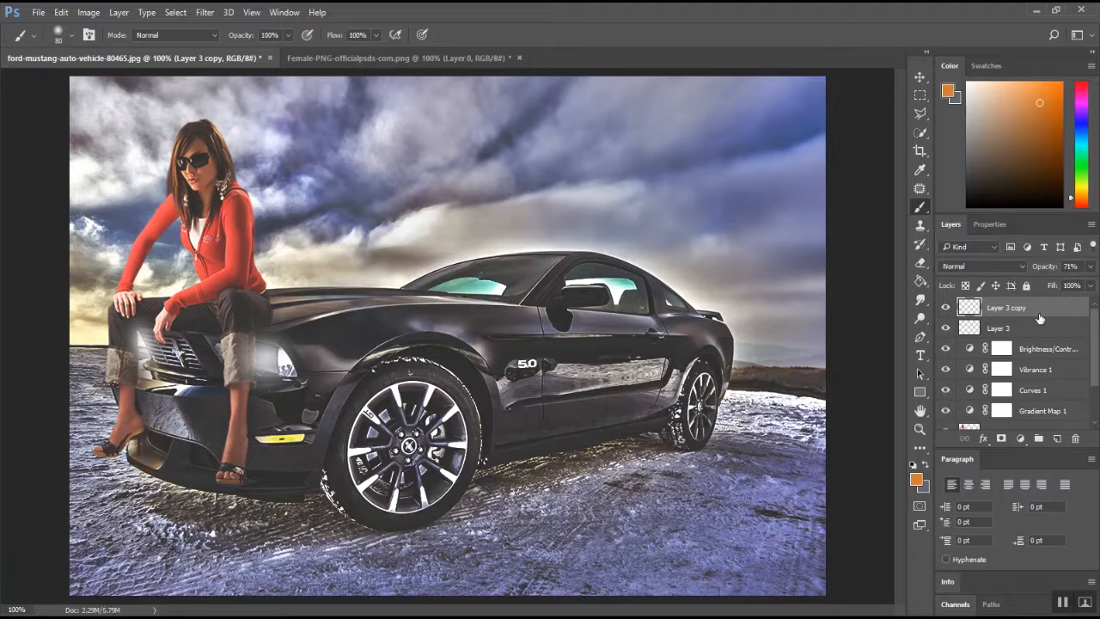
Create a new layer and paint a soft orange glow on the lower front bumper between the woman's feet
{"action": "left_click", "coordinate": [146, 12]}
{"action": "mouse_move", "coordinate": [118, 12]}
{"action": "mouse_move", "coordinate": [178, 31]}
{"action": "left_click", "coordinate": [289, 31]}
{"action": "left_click", "coordinate": [670, 201]}
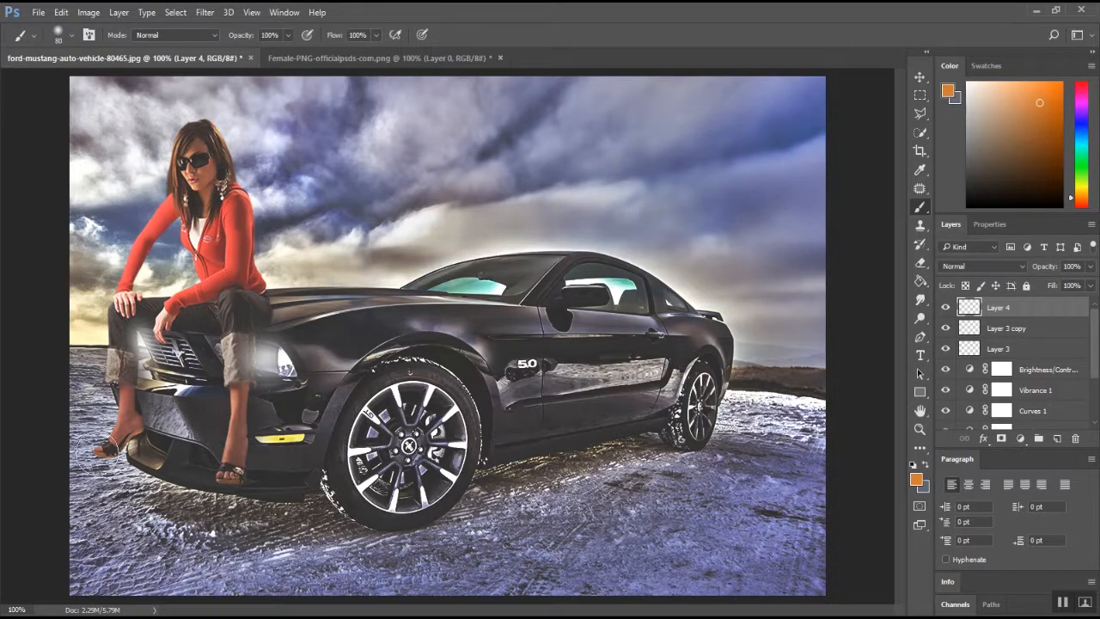
{"action": "left_click", "coordinate": [150, 454]}
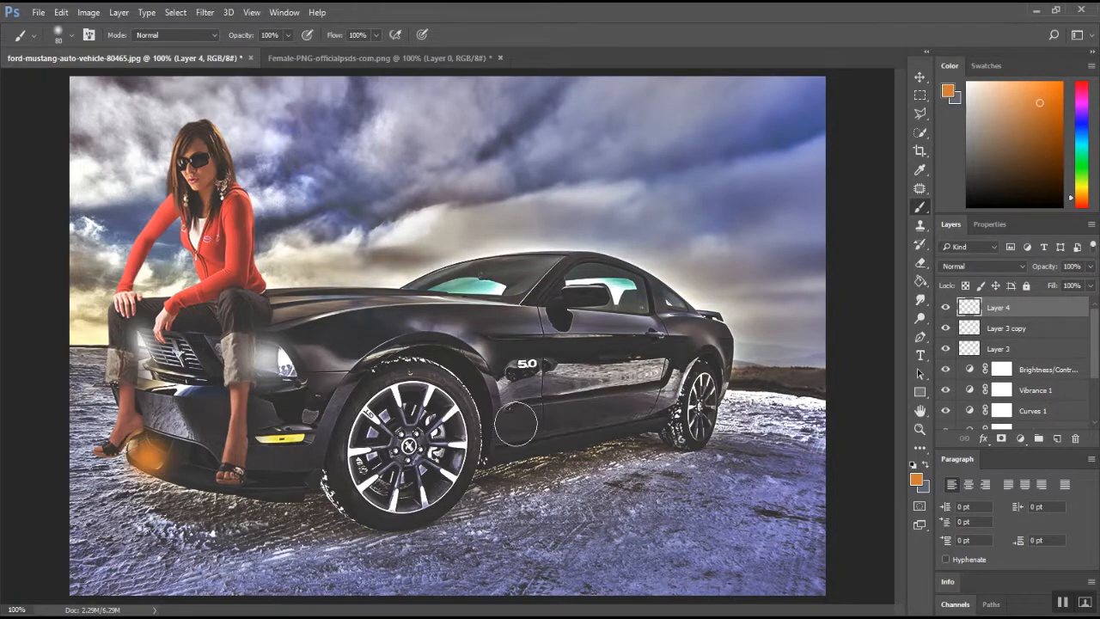
Set the orange bumper glow layer to Color Dodge at 49% opacity and nudge the glow slightly upward
{"action": "left_click", "coordinate": [953, 268]}
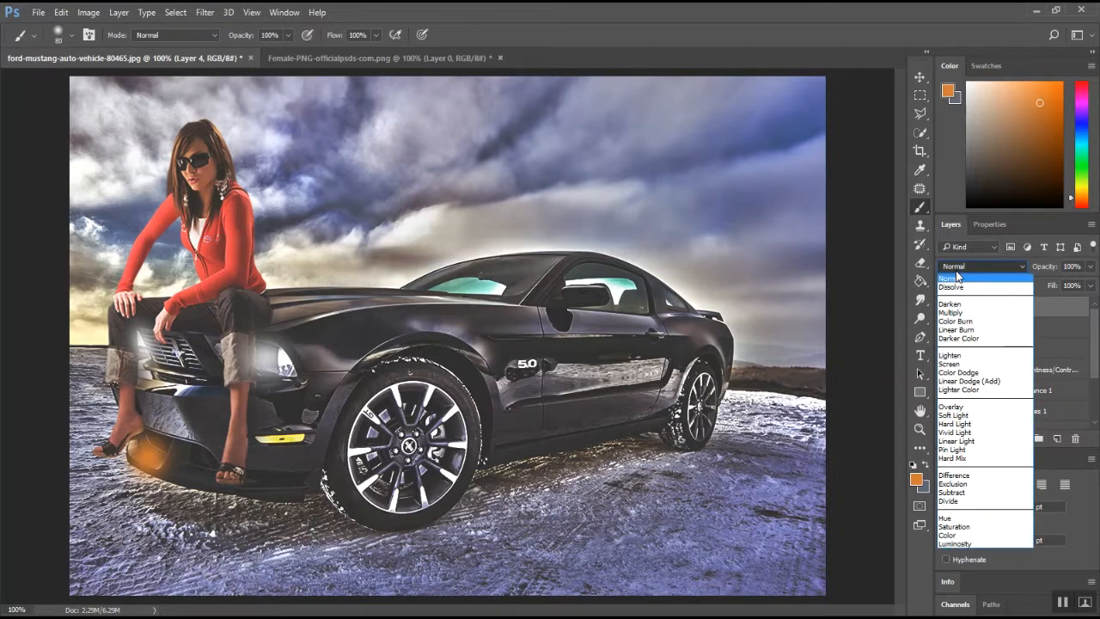
{"action": "left_click", "coordinate": [975, 372]}
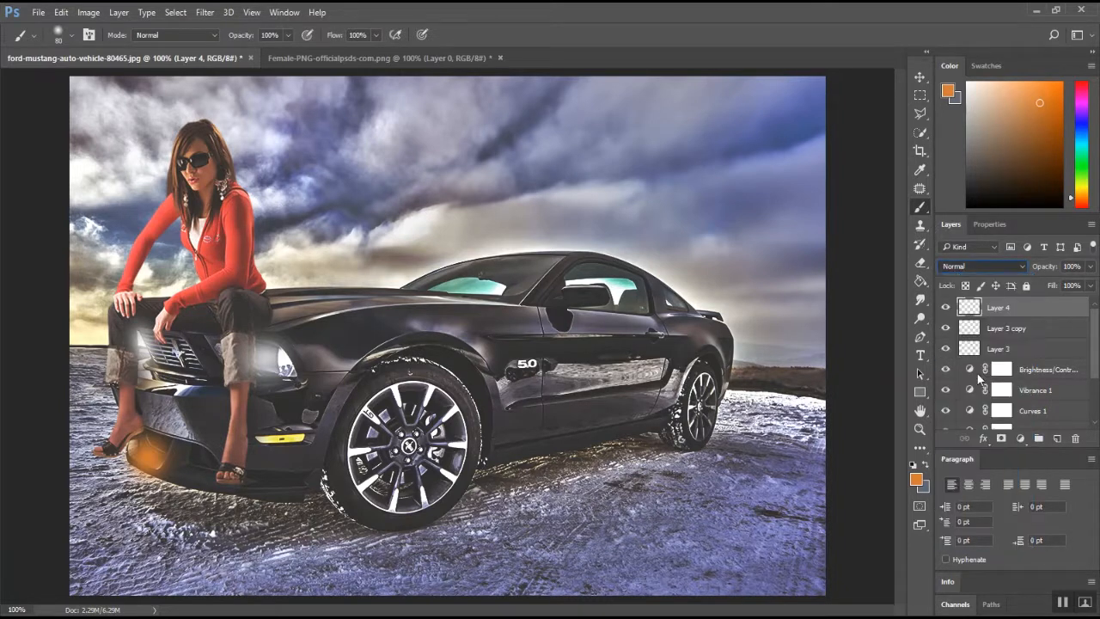
{"action": "left_click", "coordinate": [1090, 267]}
{"action": "left_click_drag", "start_coordinate": [1076, 286], "coordinate": [1057, 289]}
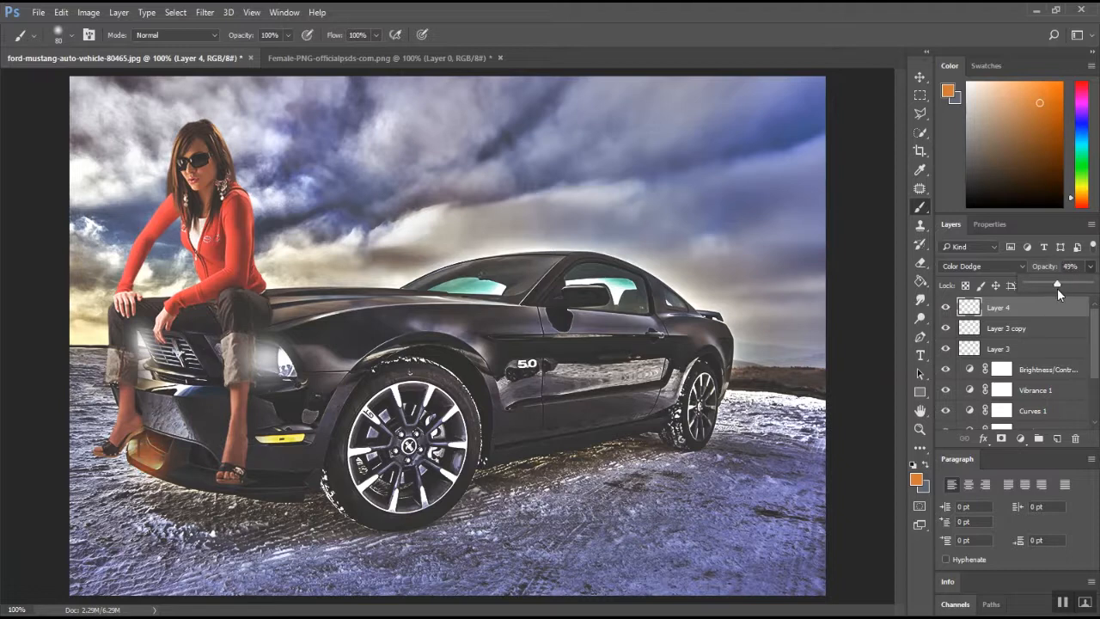
{"action": "left_click", "coordinate": [918, 81]}
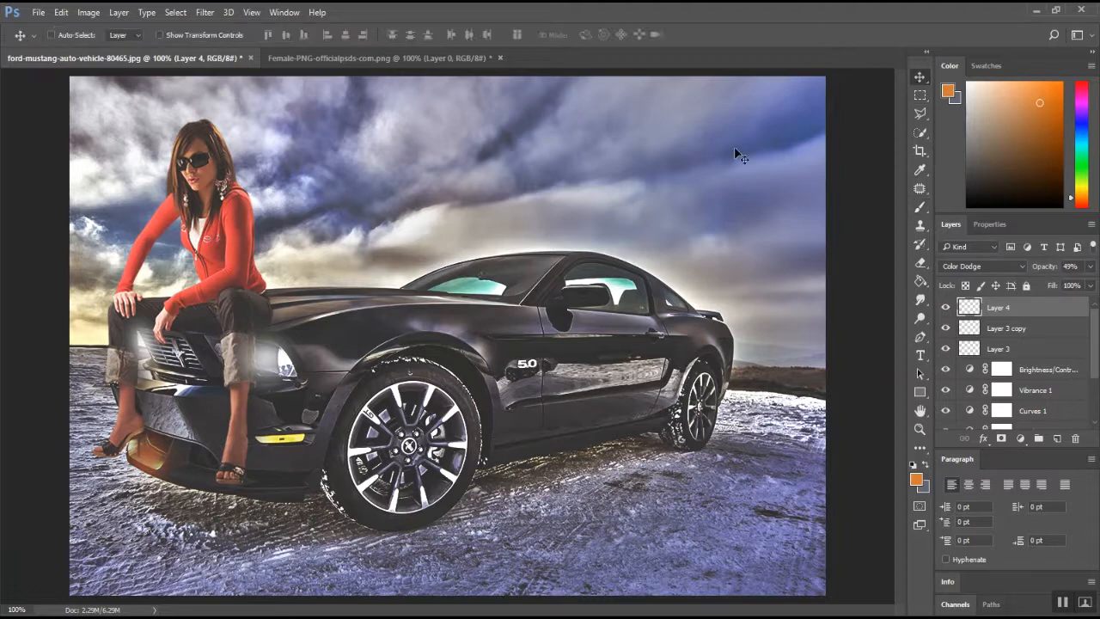
{"action": "left_click_drag", "start_coordinate": [170, 447], "coordinate": [172, 442]}
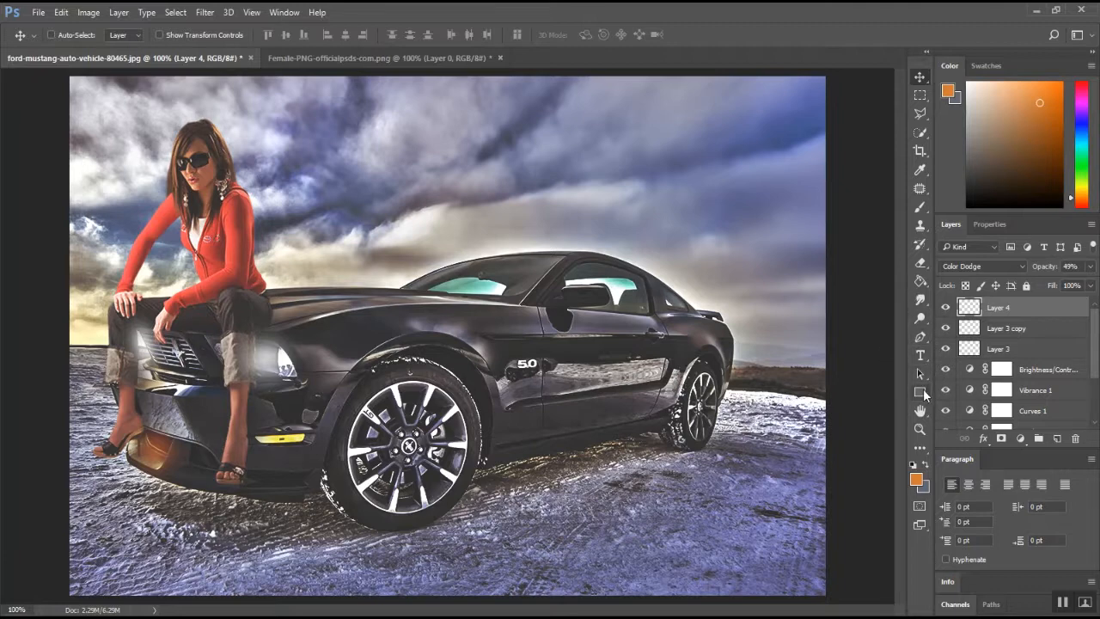
Set both the foreground and background colors to black, 000000
{"action": "left_click", "coordinate": [920, 281]}
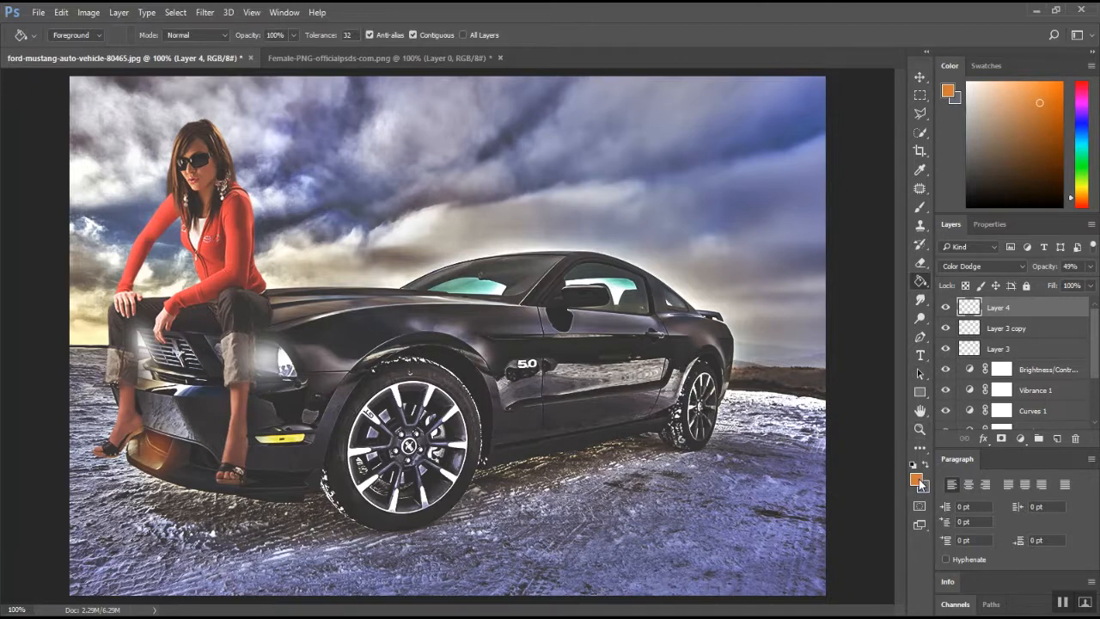
{"action": "left_click", "coordinate": [916, 479]}
{"action": "left_click_drag", "start_coordinate": [779, 404], "coordinate": [820, 456]}
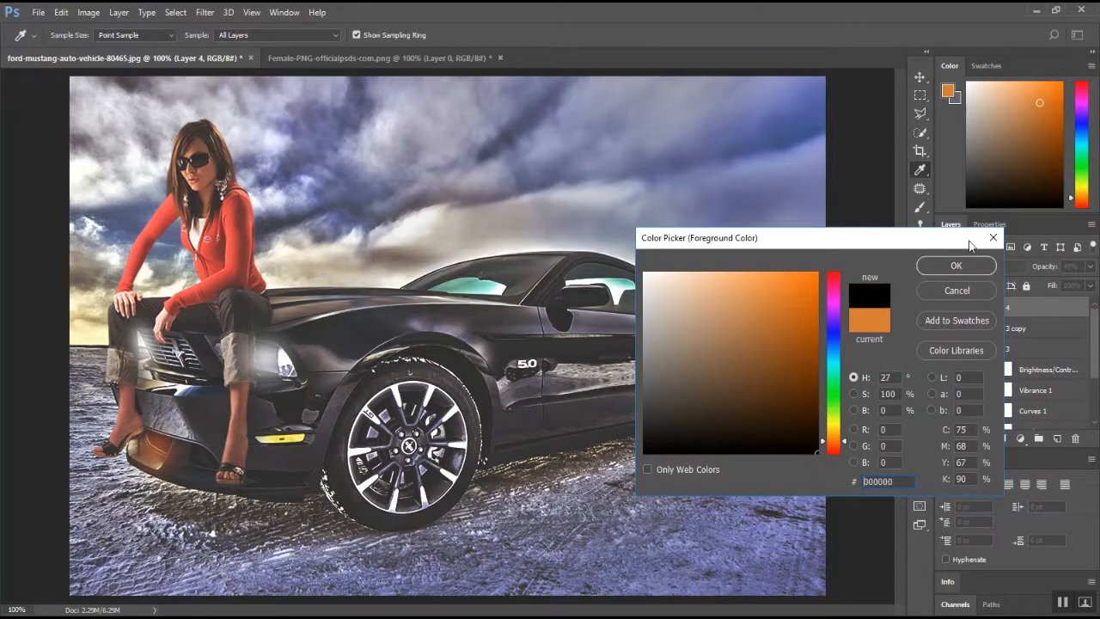
{"action": "left_click", "coordinate": [955, 267]}
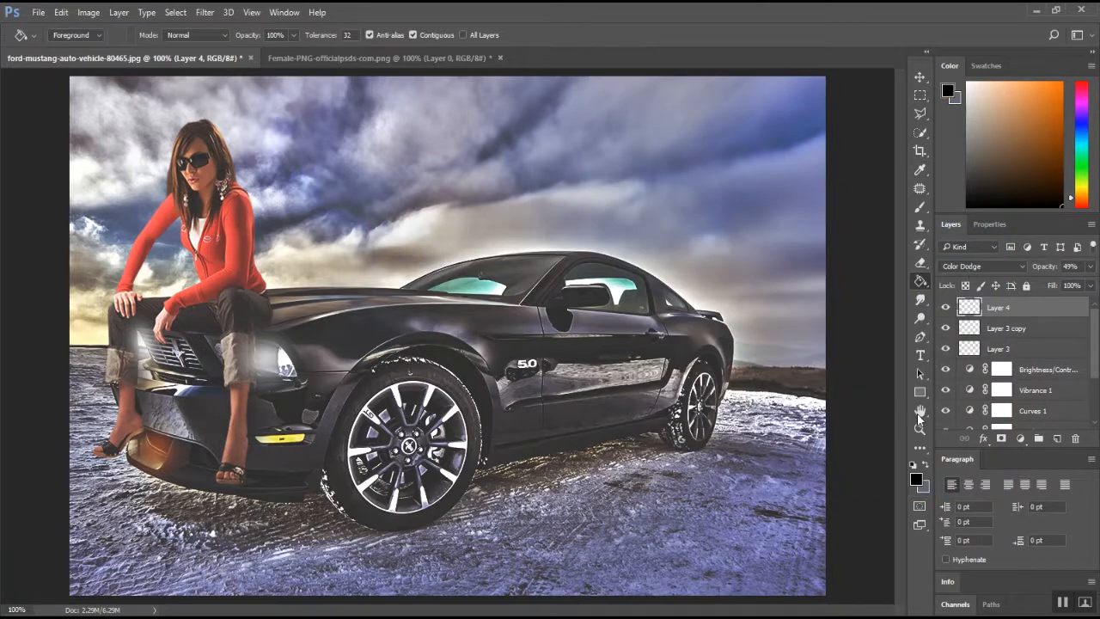
{"action": "left_click", "coordinate": [925, 488]}
{"action": "type", "text": "000000"}
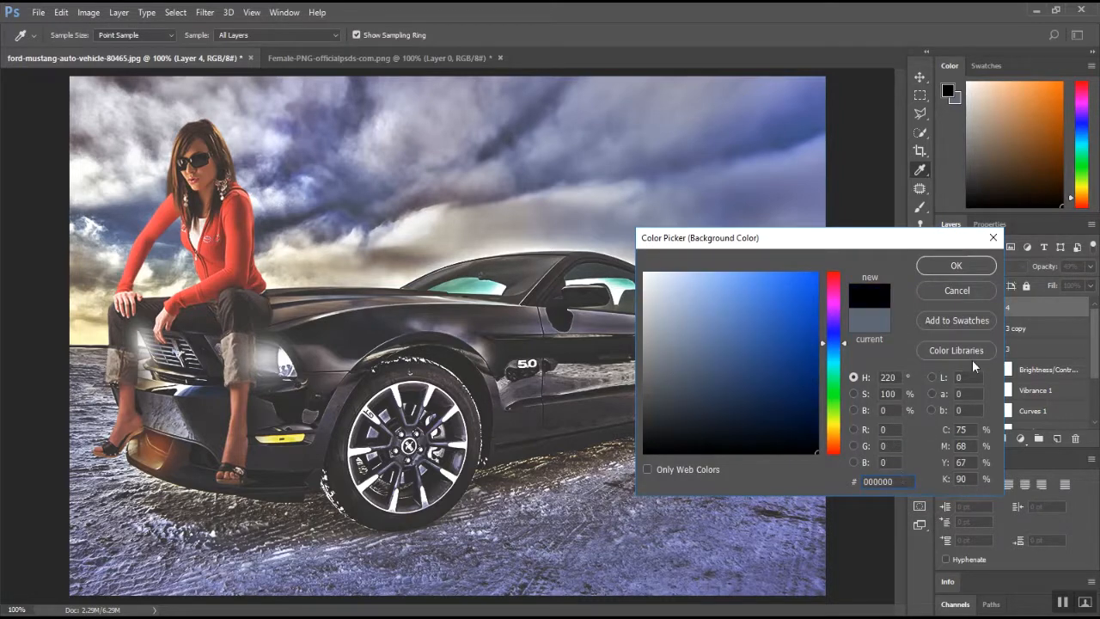
{"action": "left_click", "coordinate": [955, 265]}
{"action": "key", "text": "g"}
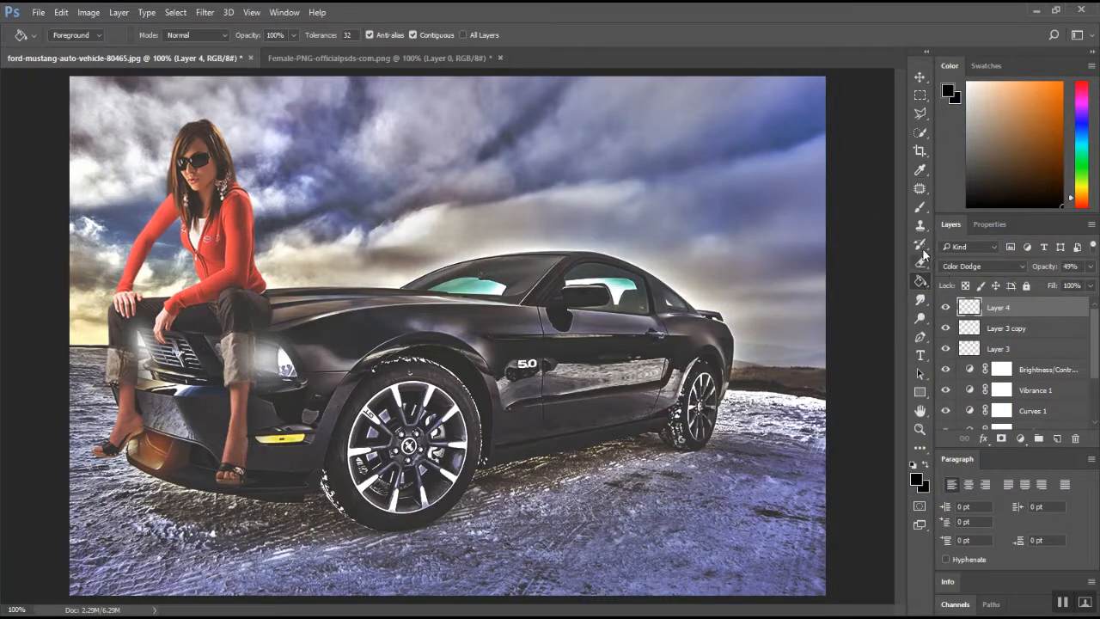
Cover the whole canvas with a black rectangle shape of about 1134 by 741 px
{"action": "left_click", "coordinate": [919, 392]}
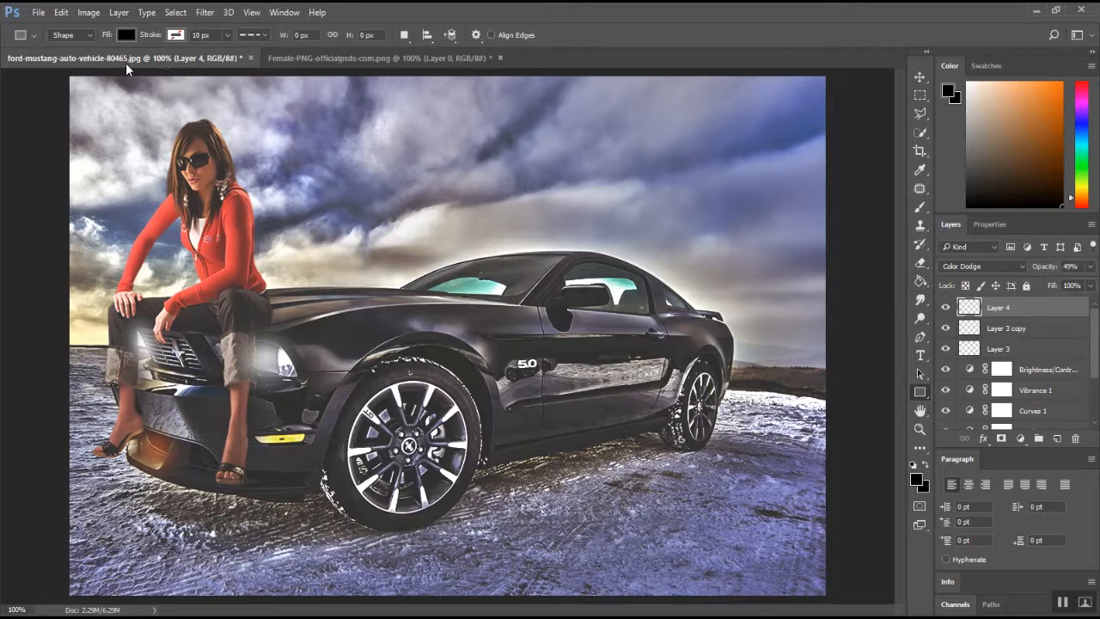
{"action": "left_click_drag", "start_coordinate": [76, 77], "coordinate": [845, 602]}
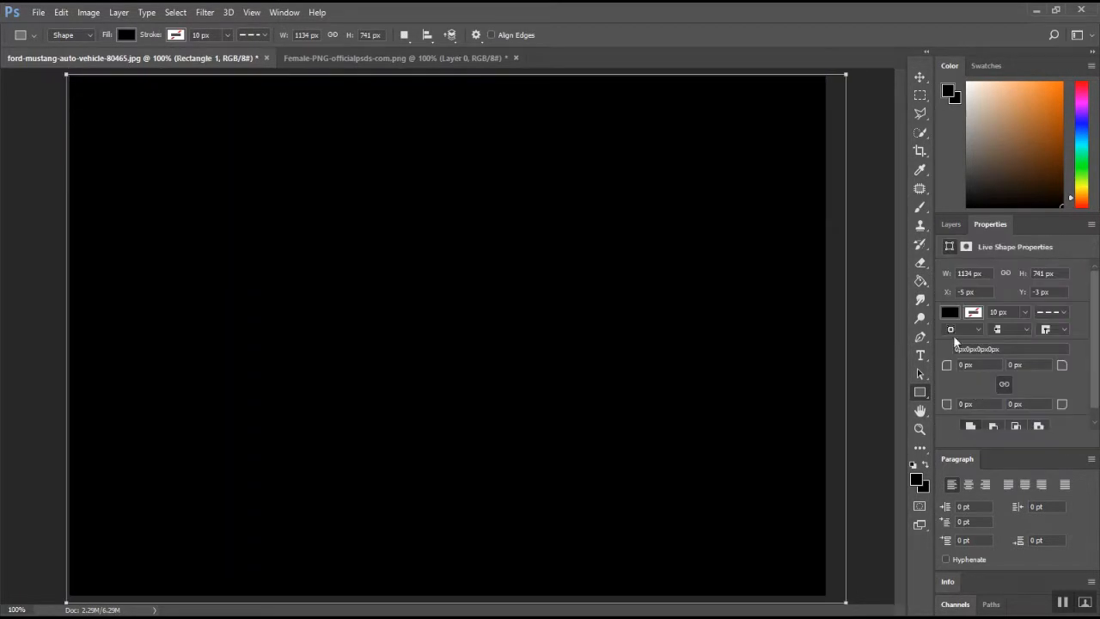
{"action": "left_click", "coordinate": [948, 224]}
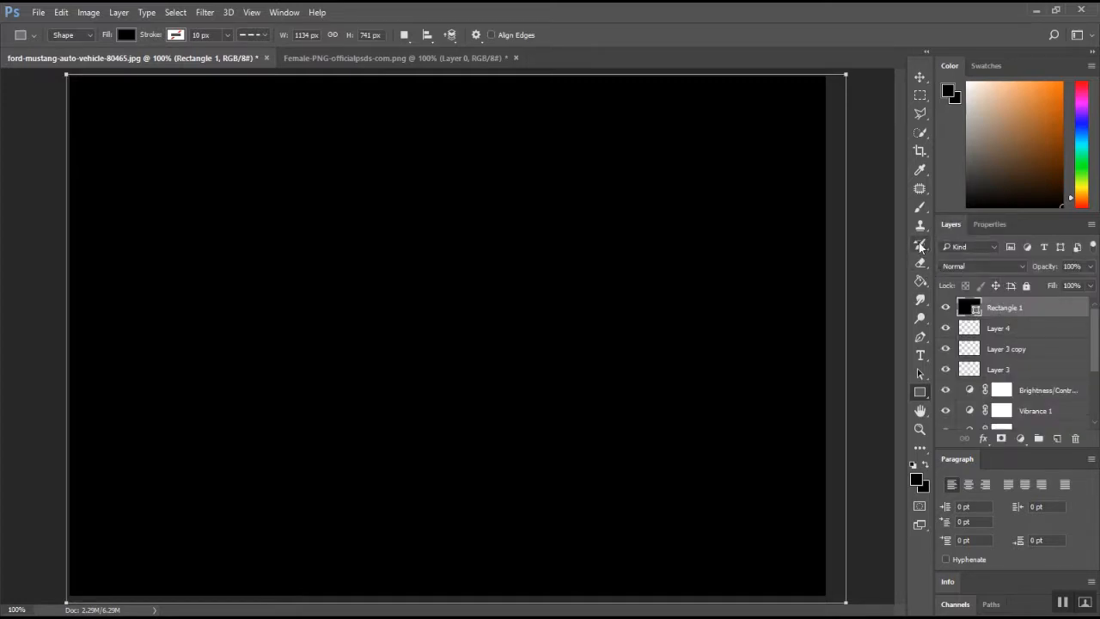
Rasterize the black rectangle layer and set its blend mode to Color Dodge
{"action": "left_click", "coordinate": [919, 207]}
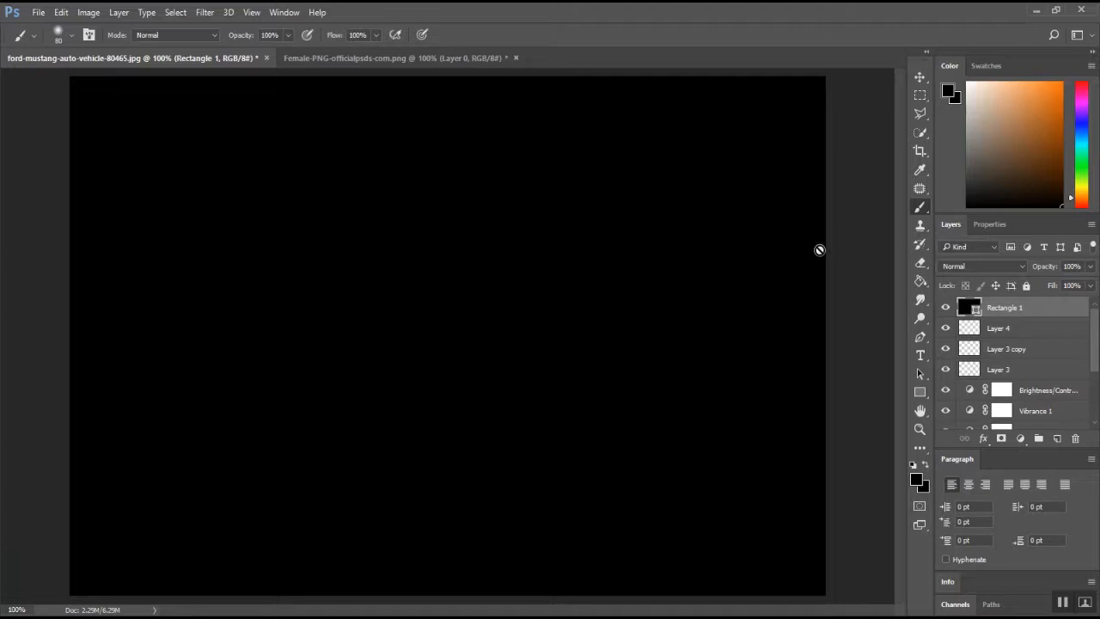
{"action": "left_click", "coordinate": [367, 282]}
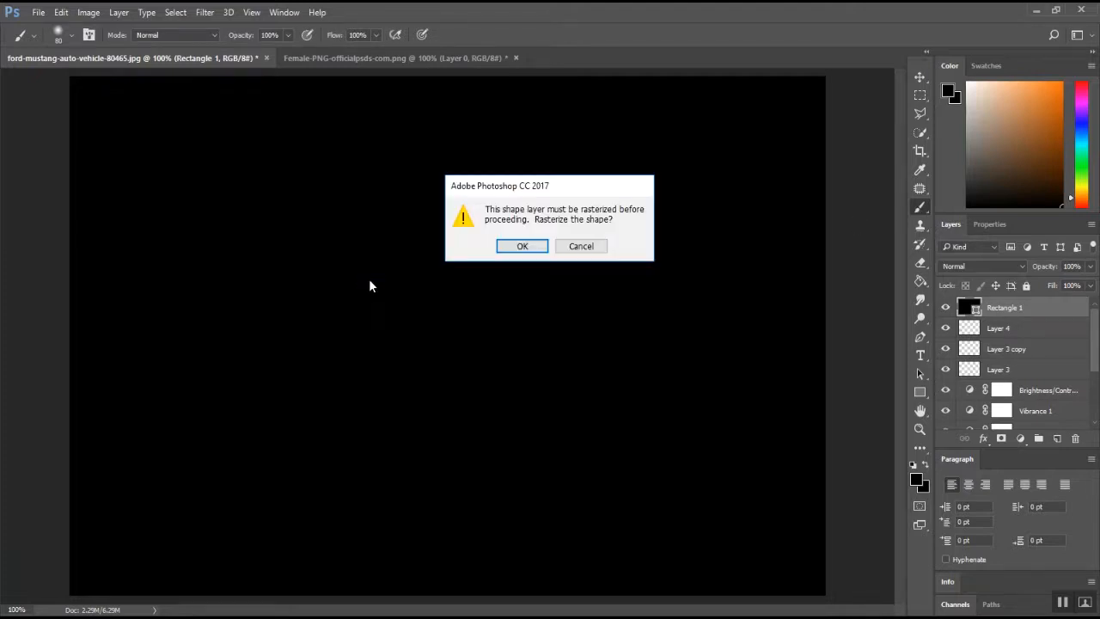
{"action": "left_click", "coordinate": [518, 247]}
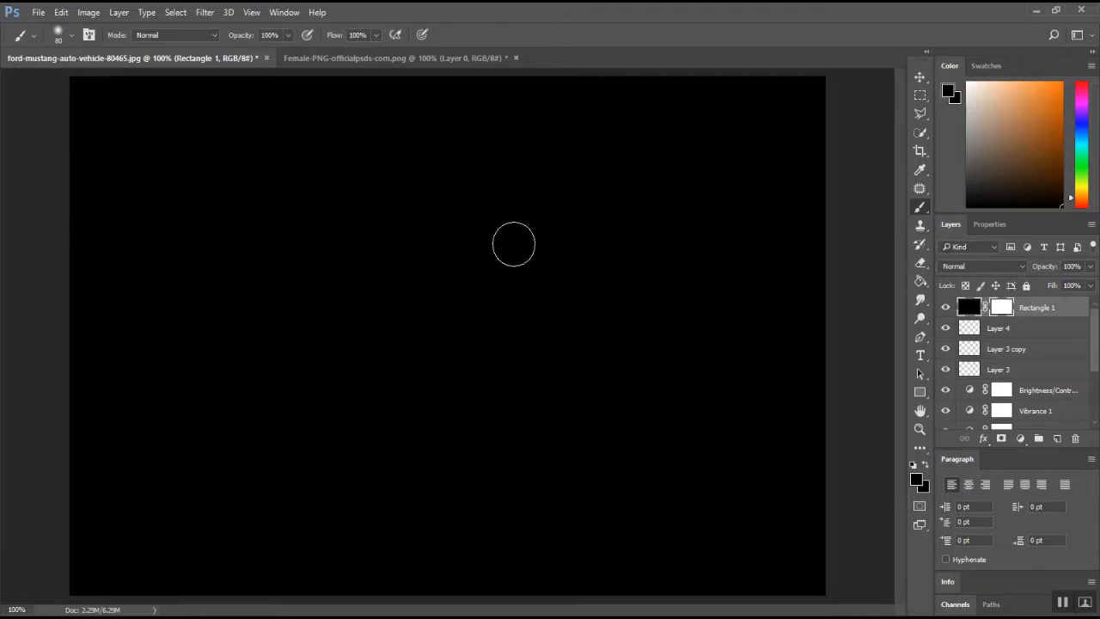
{"action": "left_click", "coordinate": [980, 265]}
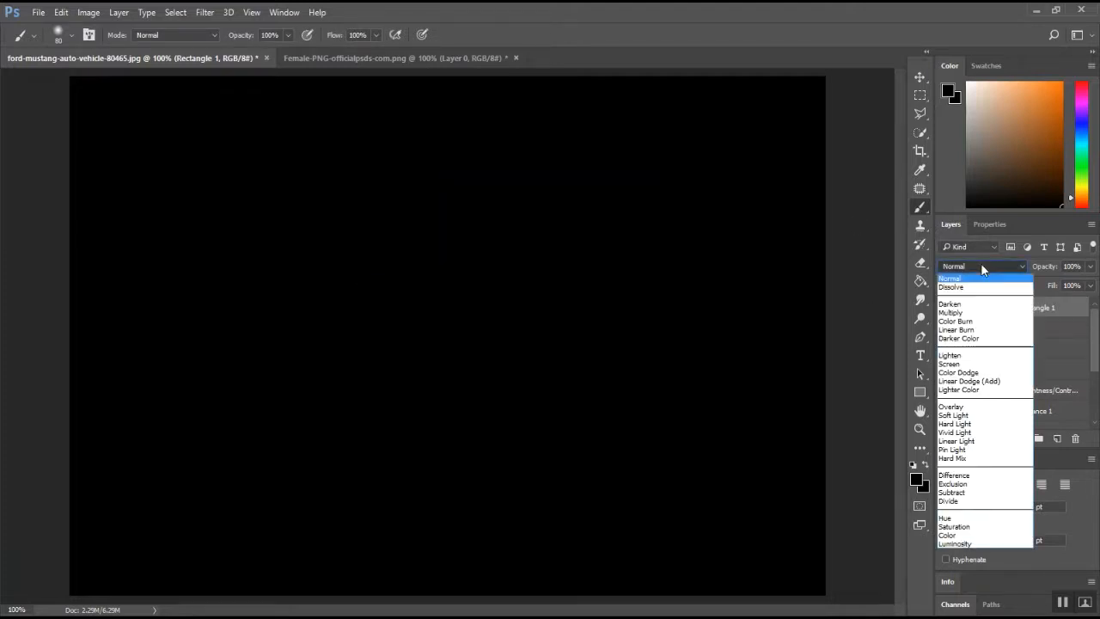
{"action": "left_click", "coordinate": [977, 372]}
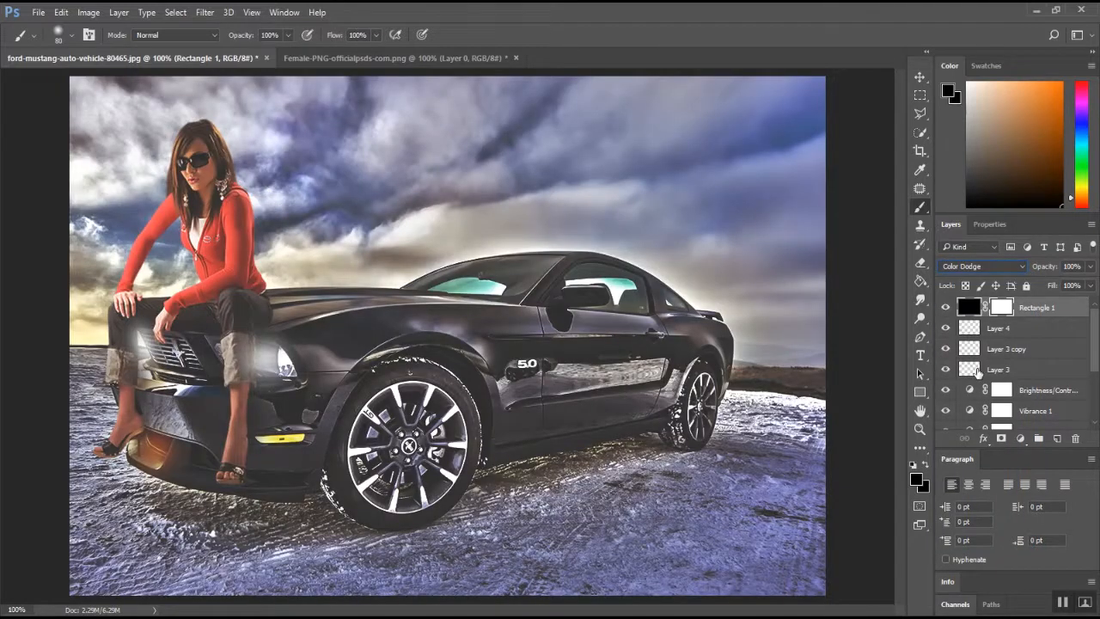
Set the foreground color to light yellow ffdb6c, basing its hue on a tone sampled from the ground beside the car
{"action": "left_click", "coordinate": [920, 483]}
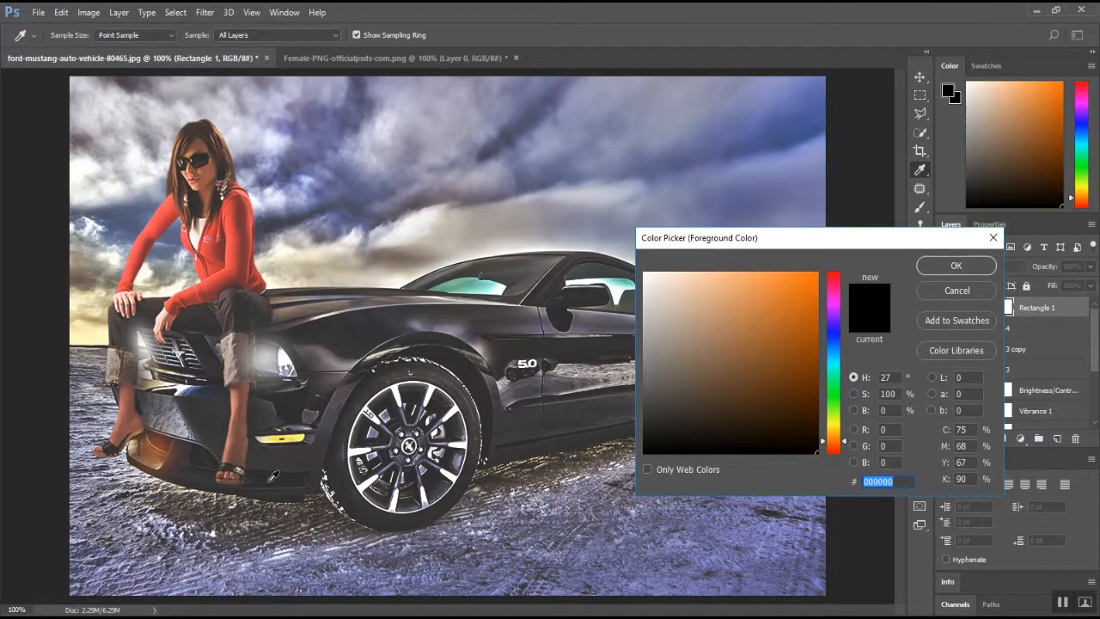
{"action": "left_click", "coordinate": [207, 493]}
{"action": "left_click", "coordinate": [219, 488]}
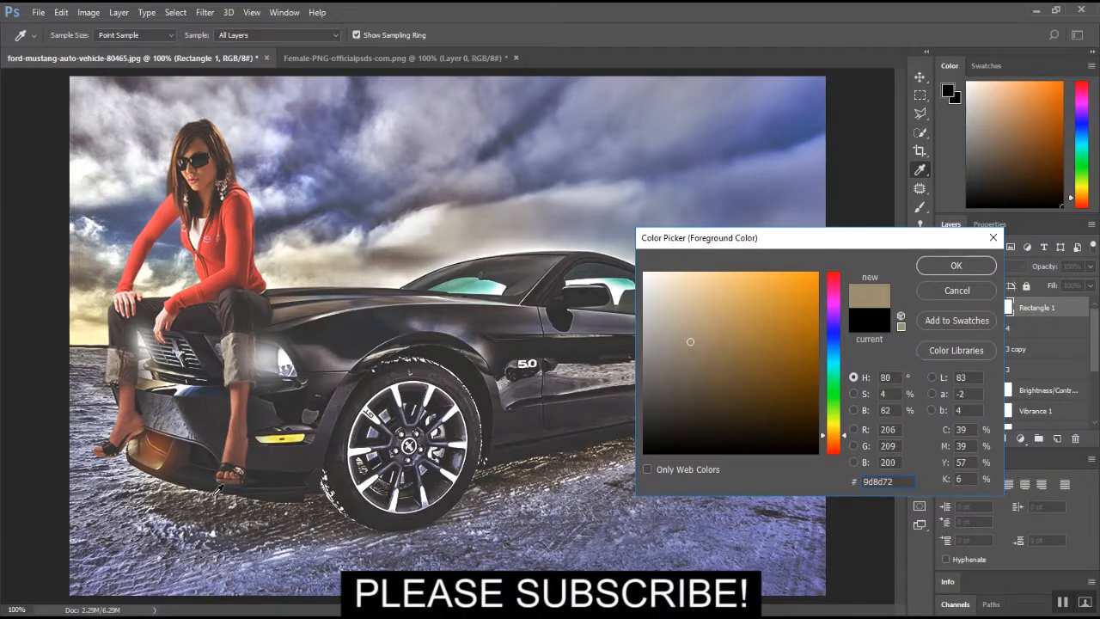
{"action": "left_click", "coordinate": [261, 503]}
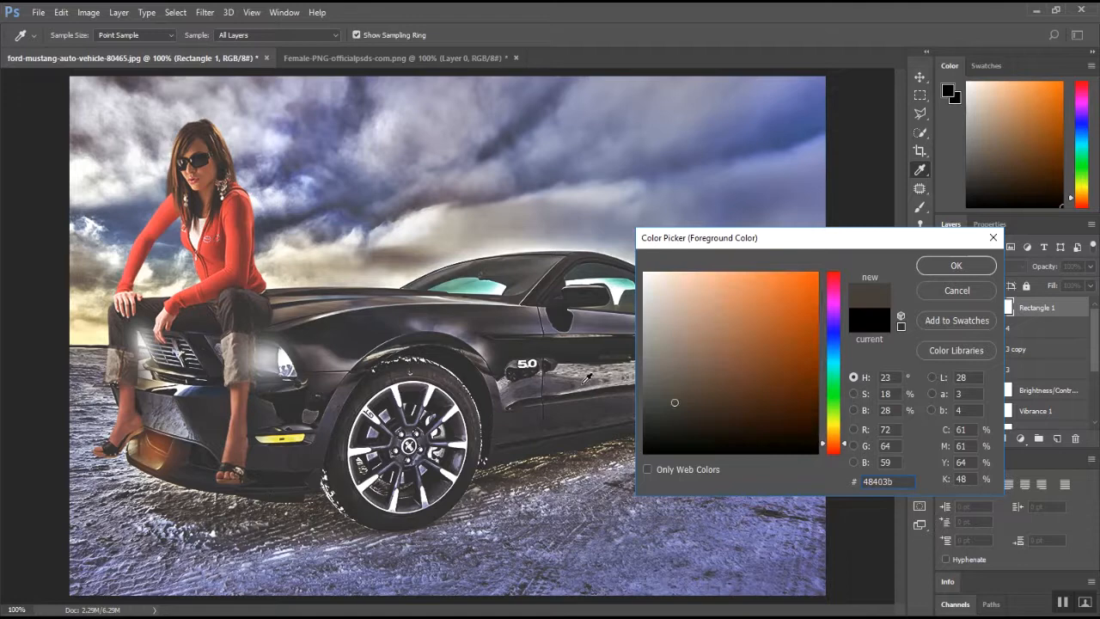
{"action": "left_click", "coordinate": [783, 282]}
{"action": "left_click", "coordinate": [778, 278]}
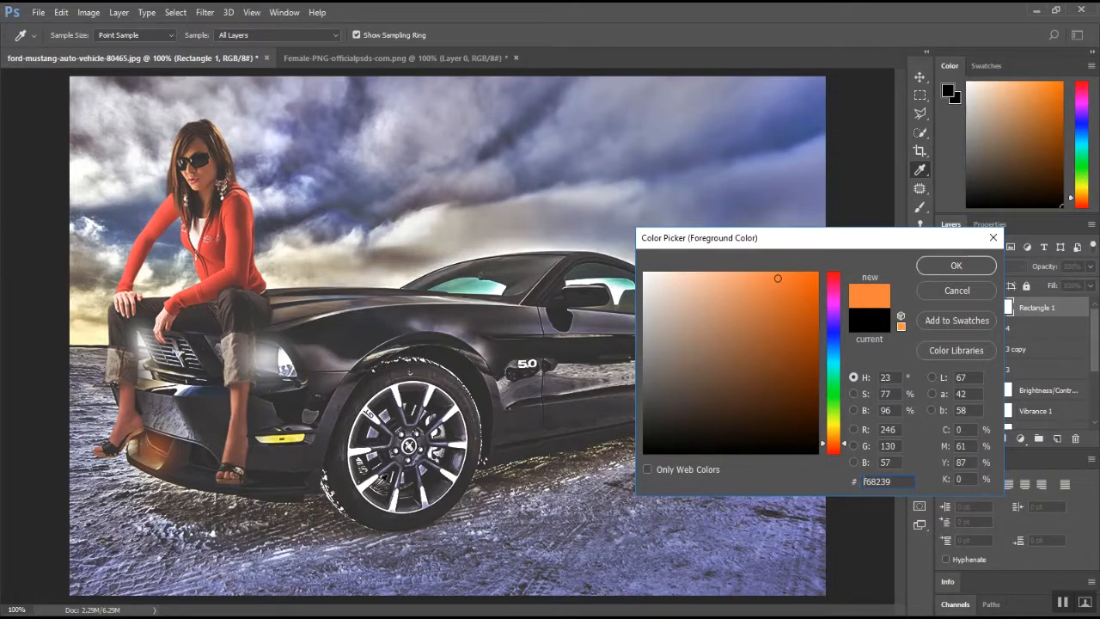
{"action": "left_click", "coordinate": [543, 456]}
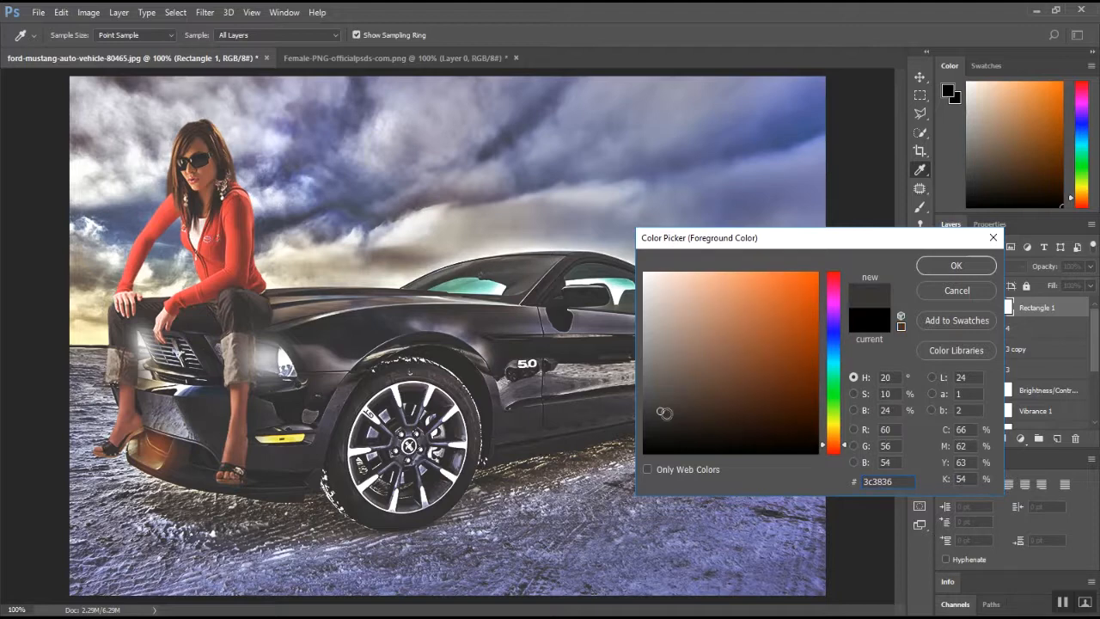
{"action": "left_click", "coordinate": [589, 449]}
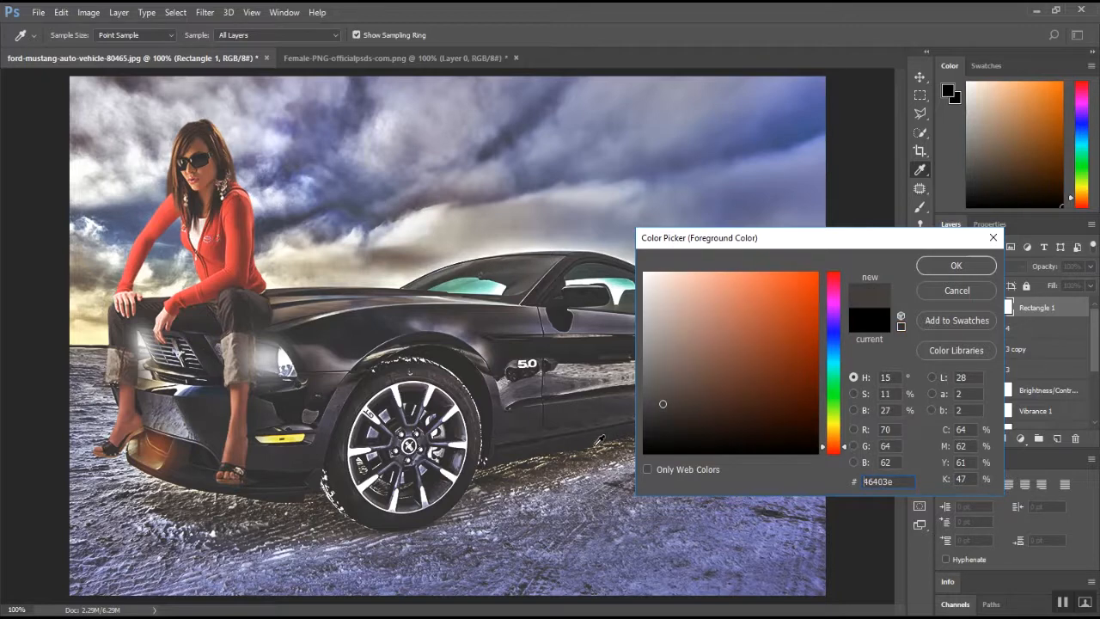
{"action": "left_click", "coordinate": [605, 440]}
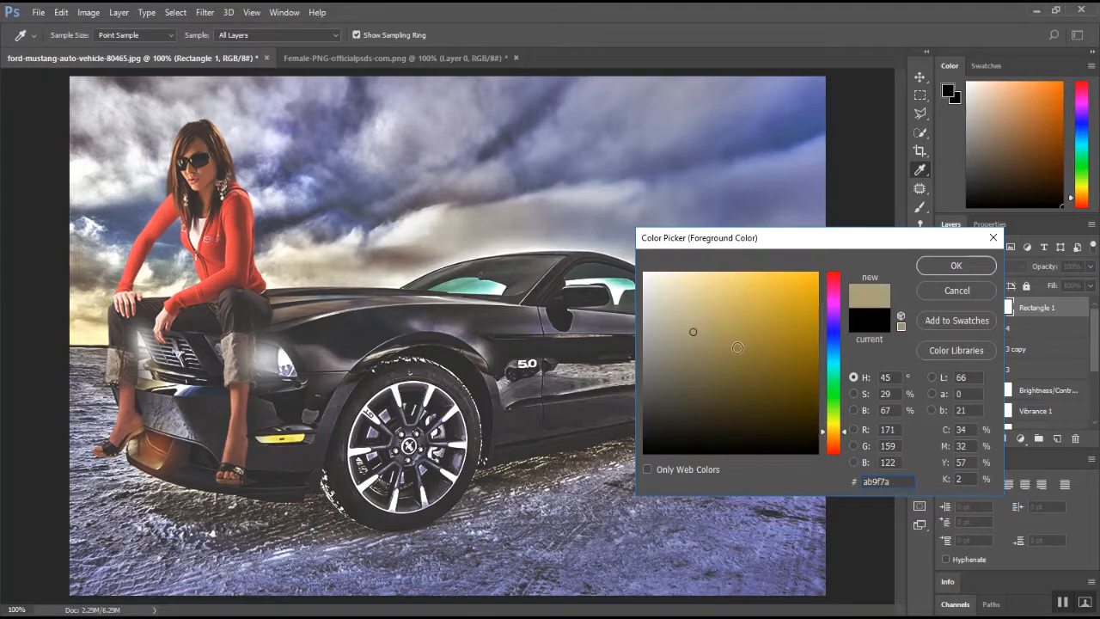
{"action": "left_click", "coordinate": [744, 272]}
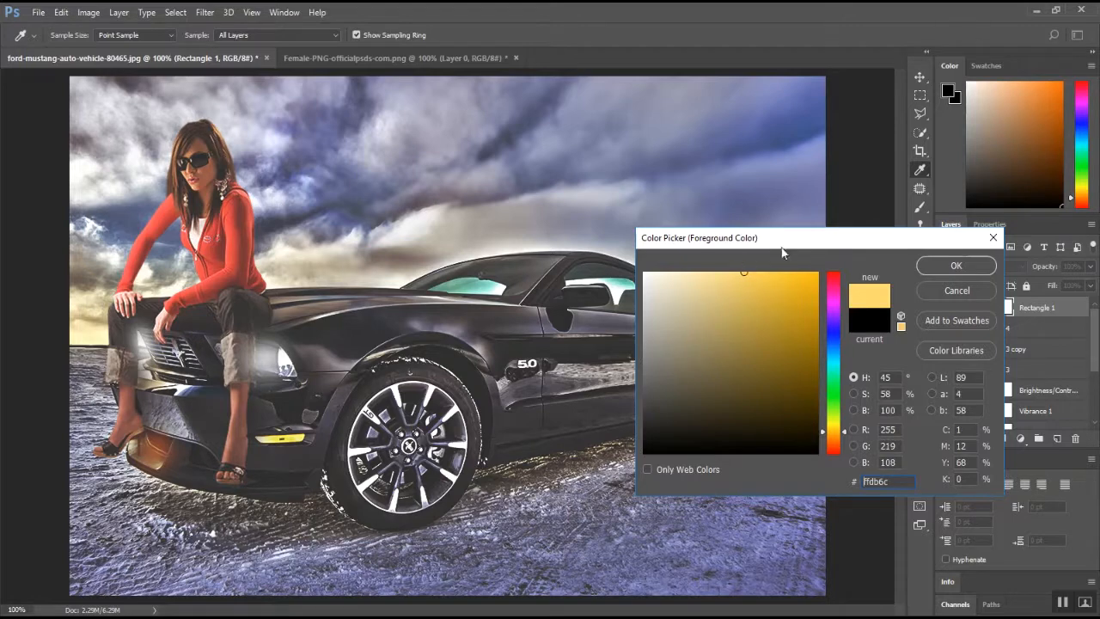
{"action": "left_click", "coordinate": [954, 264]}
Try painting a yellow glow on the ground under the front bumper and lowering the black layer's opacity
{"action": "left_click", "coordinate": [919, 207]}
{"action": "left_click_drag", "start_coordinate": [192, 507], "coordinate": [318, 511]}
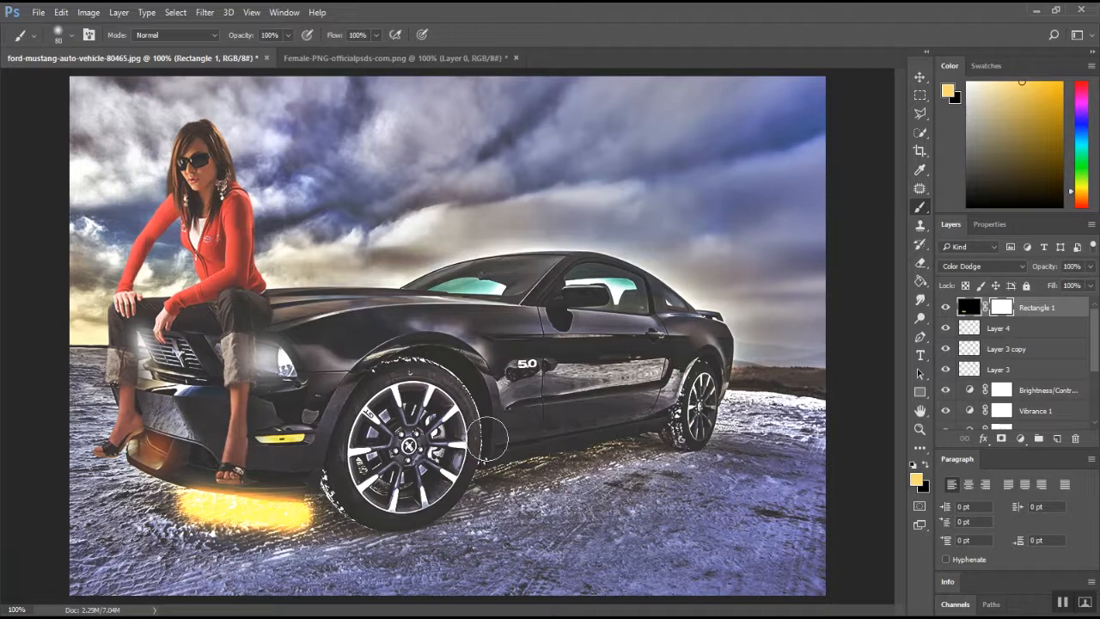
{"action": "left_click", "coordinate": [1091, 270]}
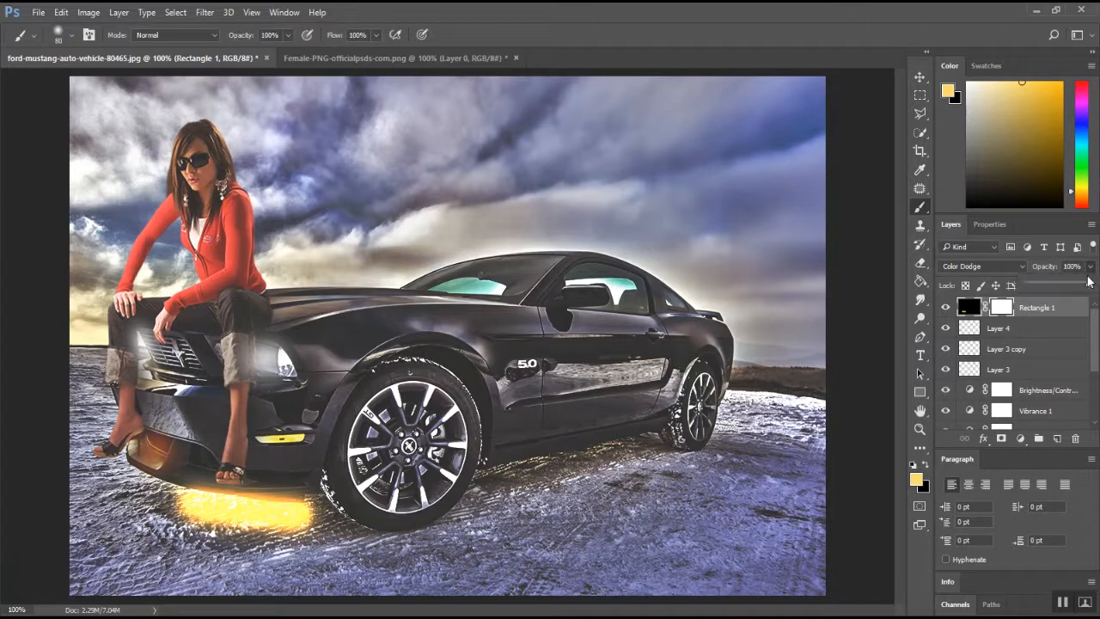
{"action": "left_click_drag", "start_coordinate": [1088, 286], "coordinate": [1009, 284]}
Undo the yellow ground glow and its opacity change, keeping the black layer in Color Dodge mode
{"action": "key", "text": "ctrl+alt+z"}
{"action": "key", "text": "ctrl+alt+z"}
{"action": "key", "text": "ctrl+alt+z"}
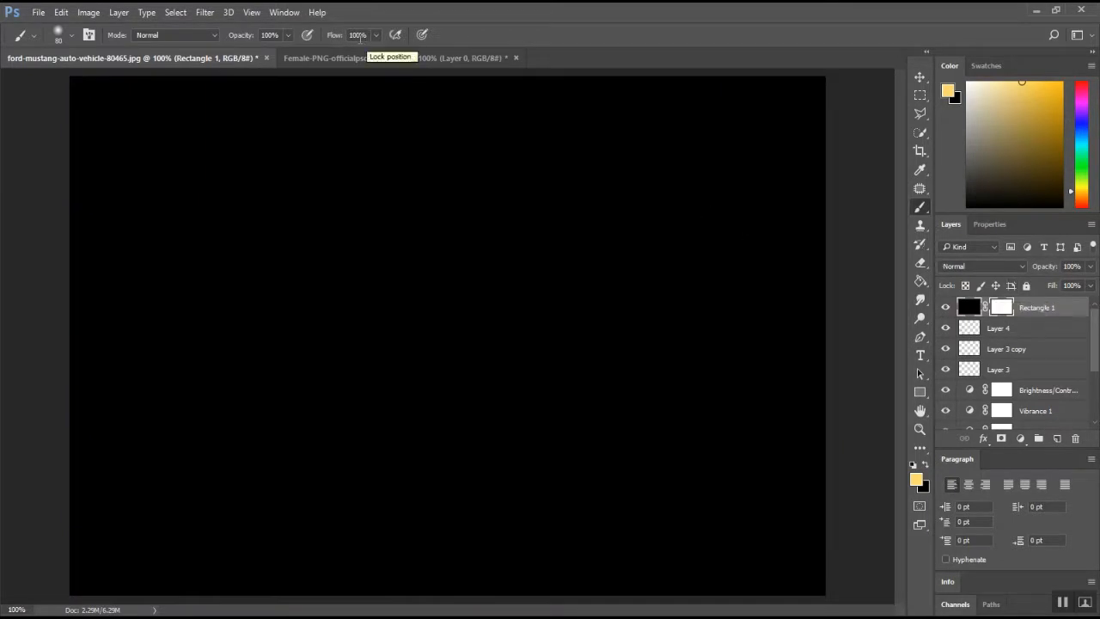
{"action": "left_click", "coordinate": [60, 12]}
{"action": "left_click", "coordinate": [76, 40]}
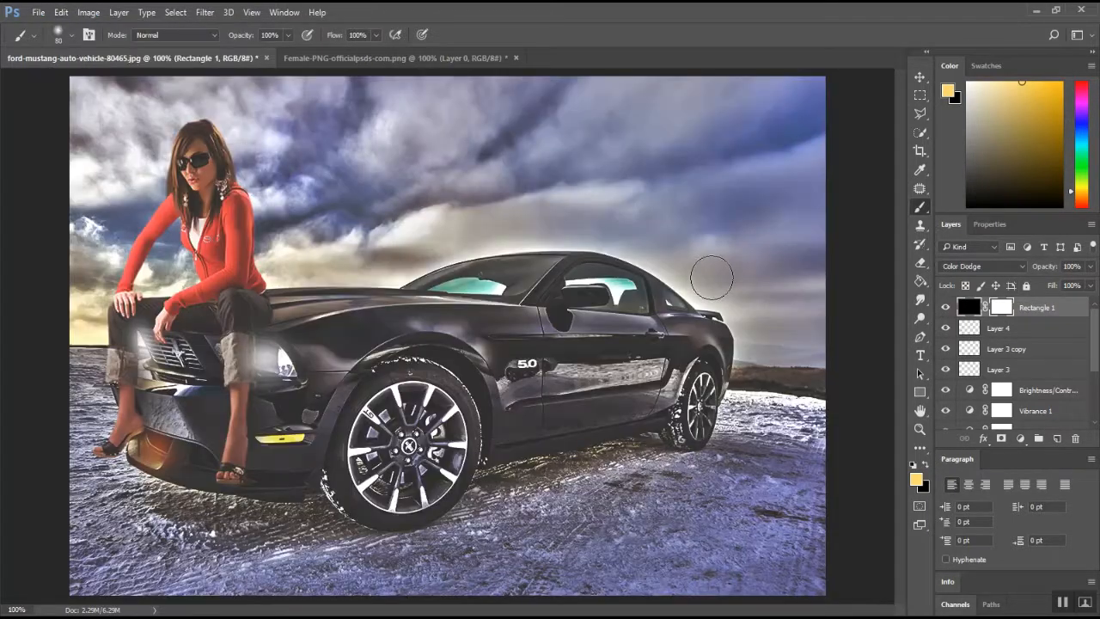
Set the foreground color to bright blue 59aff8
{"action": "left_click", "coordinate": [915, 480]}
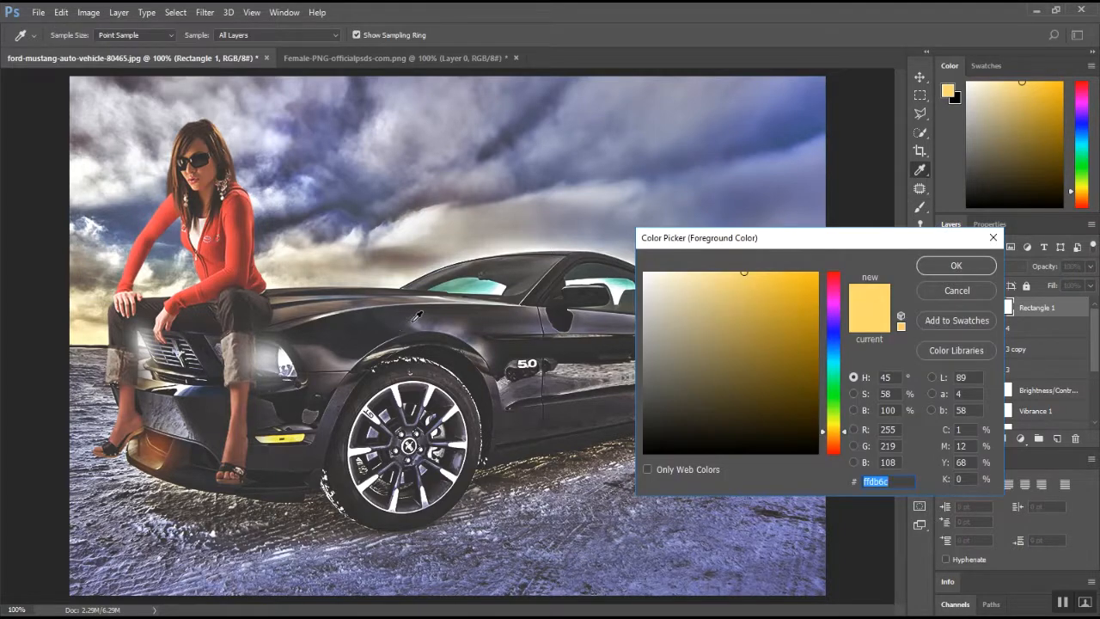
{"action": "left_click", "coordinate": [416, 317]}
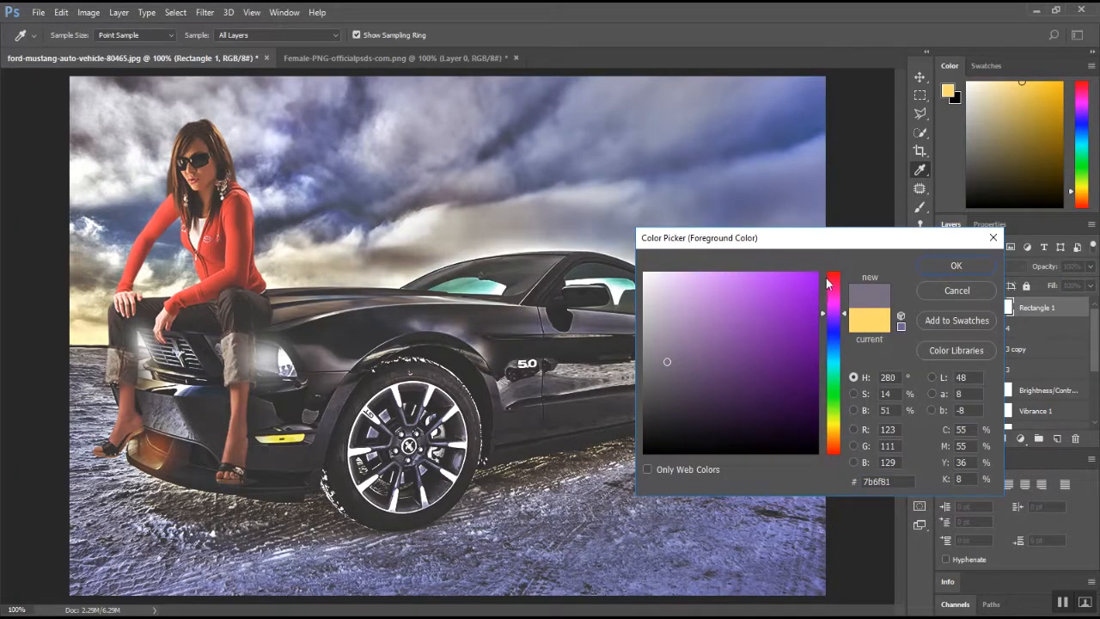
{"action": "left_click", "coordinate": [834, 351]}
{"action": "left_click_drag", "start_coordinate": [764, 319], "coordinate": [755, 277]}
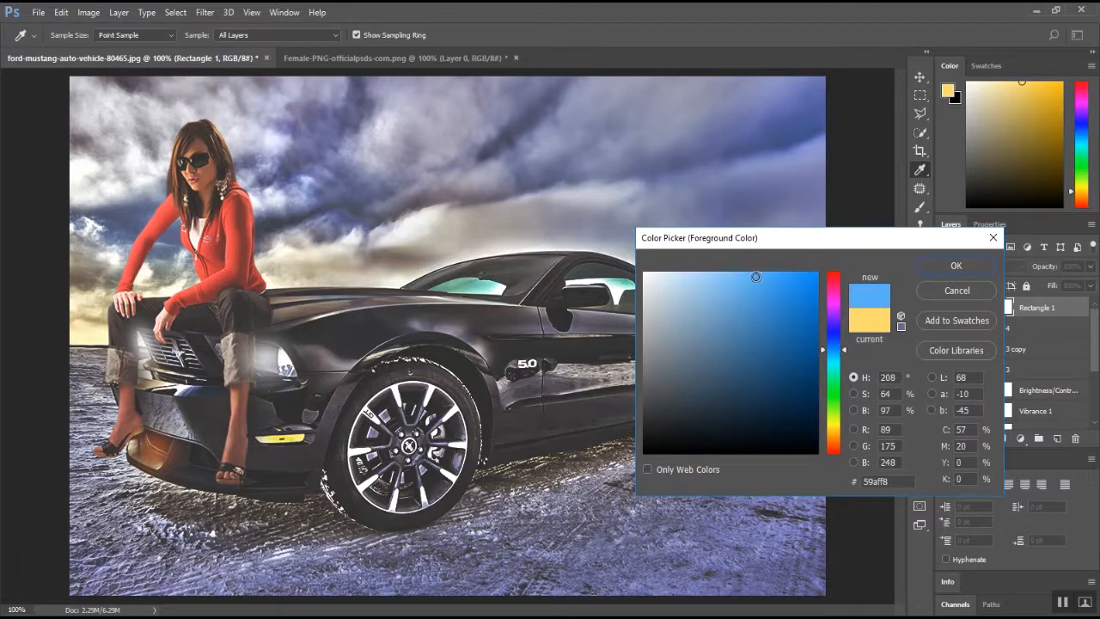
{"action": "left_click", "coordinate": [959, 268]}
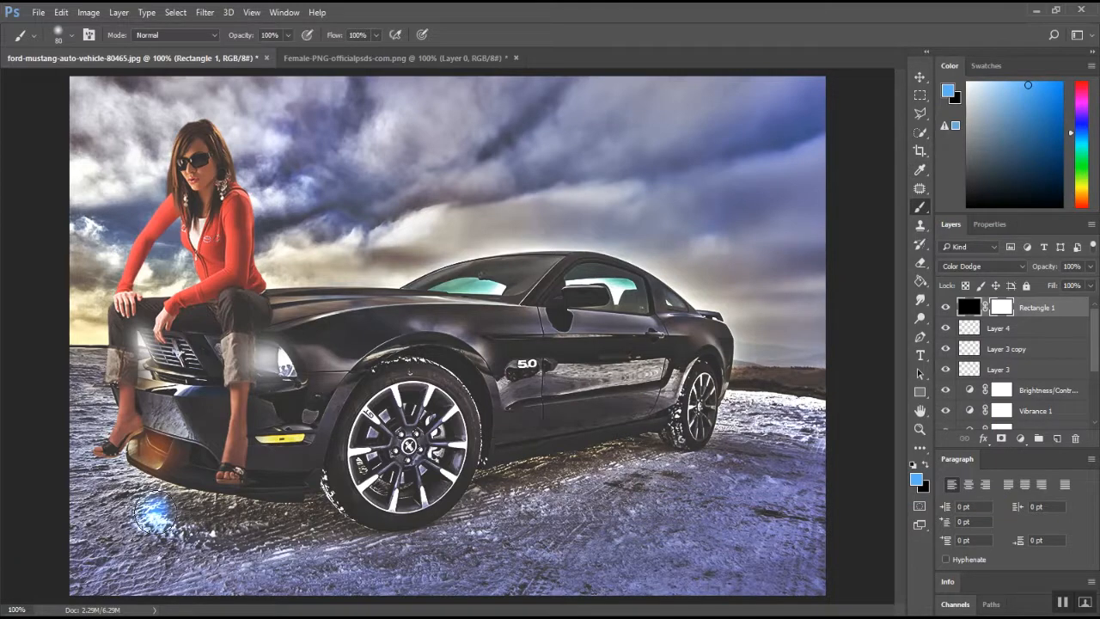
Paint a blue underglow on the ground from the front bumper to the rear wheel with a 125 px brush
{"action": "key", "text": "bracketright"}
{"action": "key", "text": "bracketright"}
{"action": "key", "text": "bracketright"}
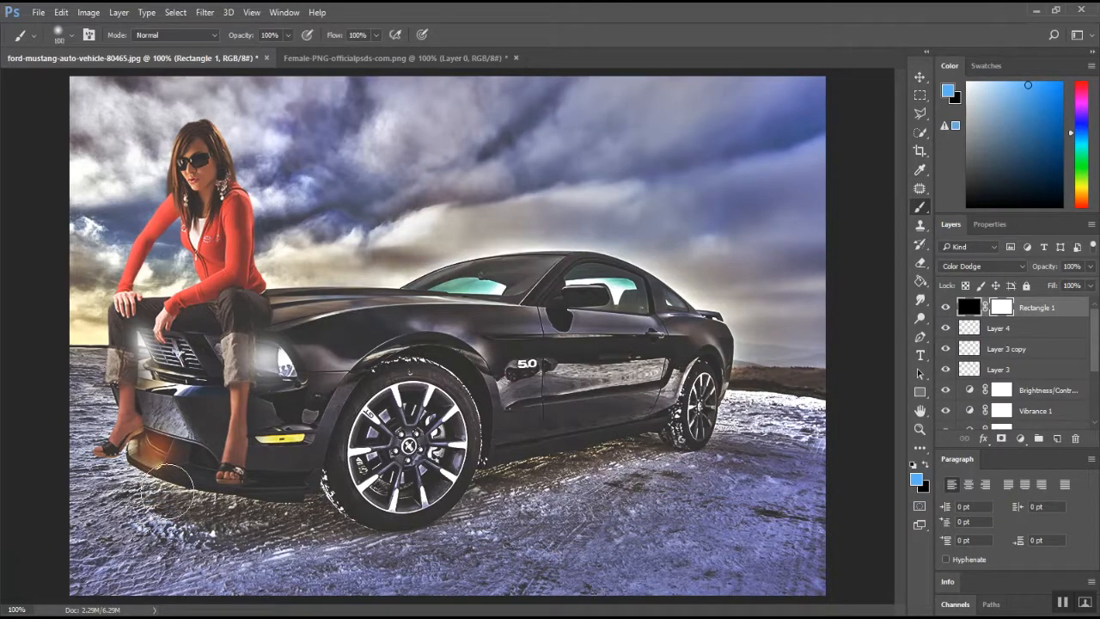
{"action": "mouse_move", "coordinate": [149, 487]}
{"action": "left_mouse_down"}
{"action": "mouse_move", "coordinate": [257, 515]}
{"action": "mouse_move", "coordinate": [481, 541]}
{"action": "mouse_move", "coordinate": [488, 484]}
{"action": "mouse_move", "coordinate": [513, 469]}
{"action": "mouse_move", "coordinate": [681, 434]}
{"action": "left_mouse_up"}
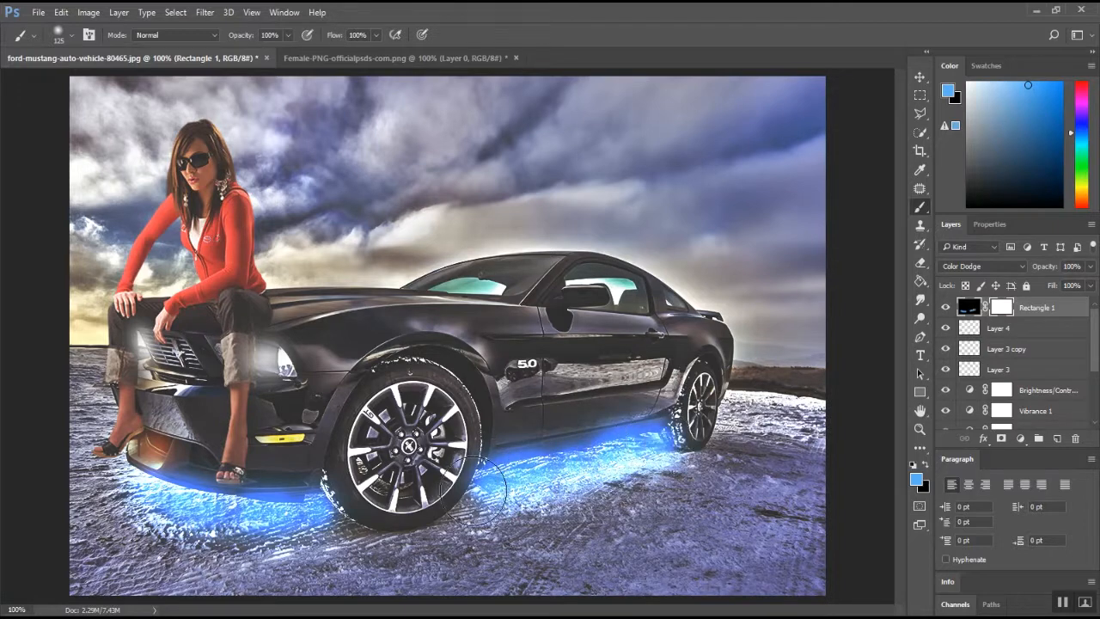
{"action": "left_click", "coordinate": [343, 519]}
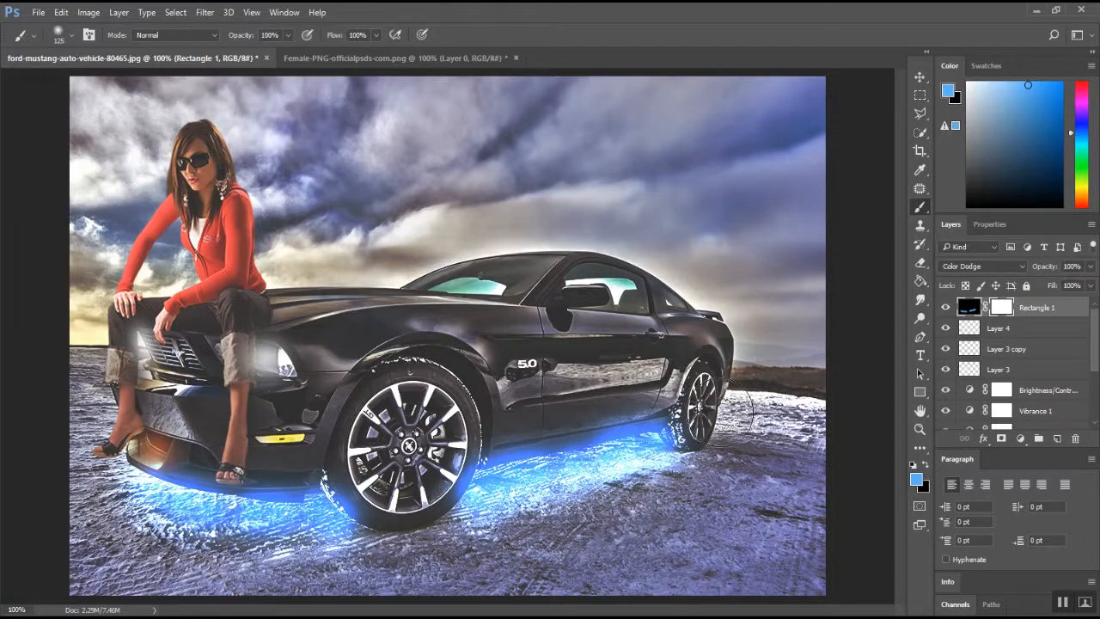
Paint a small blue glow on the ground behind the rear wheel with a 70 px brush
{"action": "left_click", "coordinate": [722, 411]}
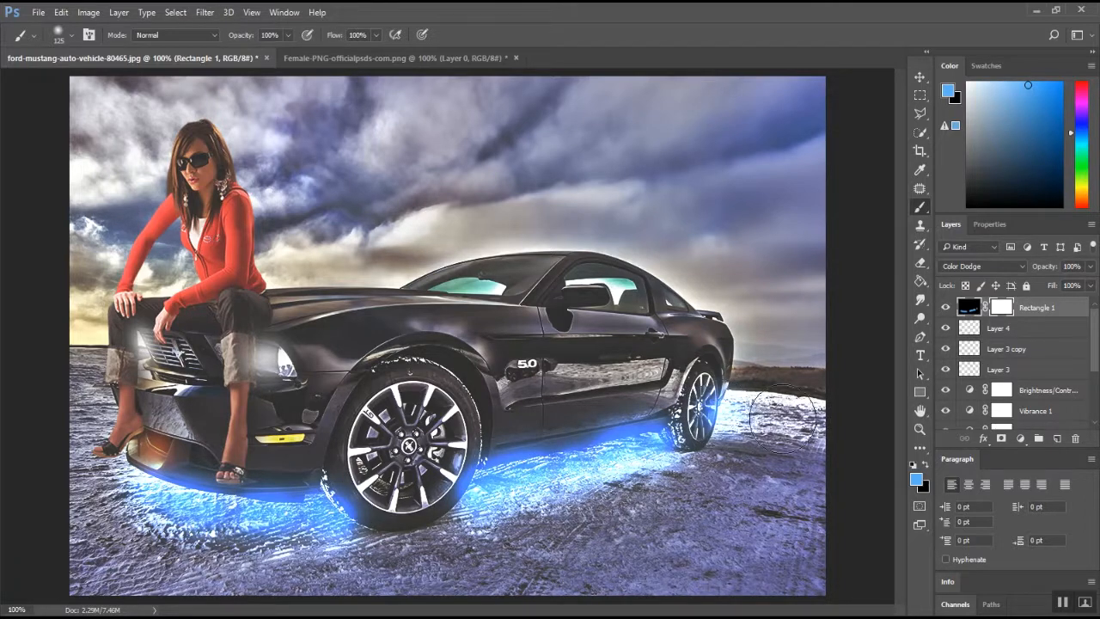
{"action": "key", "text": "ctrl+z"}
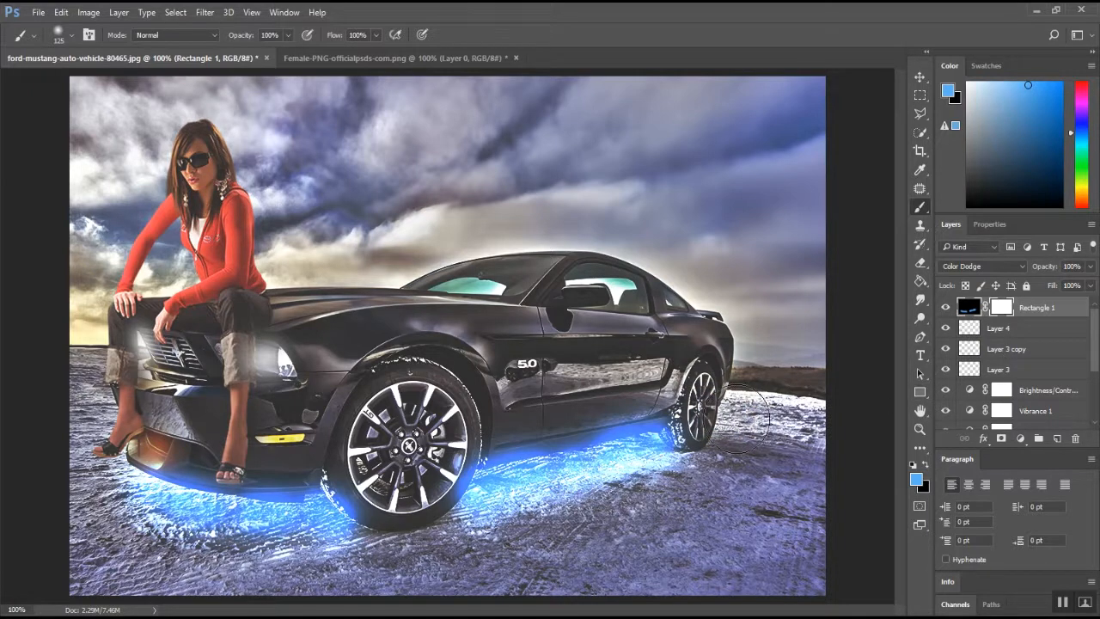
{"action": "key", "text": "bracketleft"}
{"action": "key", "text": "bracketleft"}
{"action": "key", "text": "bracketleft"}
{"action": "key", "text": "bracketleft"}
{"action": "left_click", "coordinate": [728, 412]}
{"action": "left_click", "coordinate": [729, 413]}
{"action": "left_click", "coordinate": [729, 432]}
{"action": "left_click", "coordinate": [725, 434]}
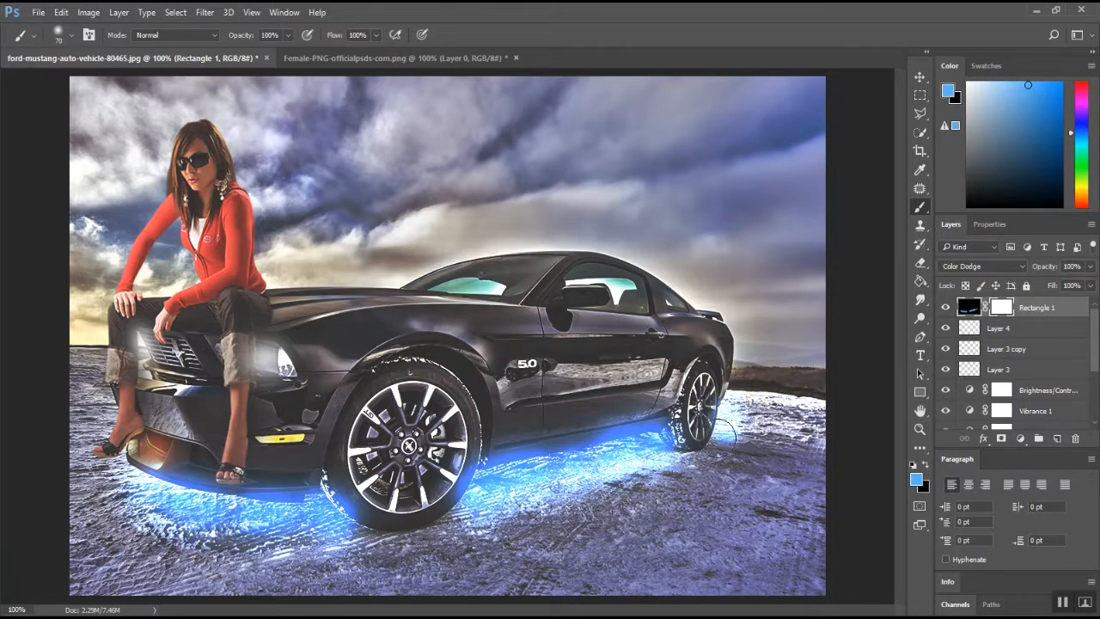
{"action": "left_click", "coordinate": [721, 437]}
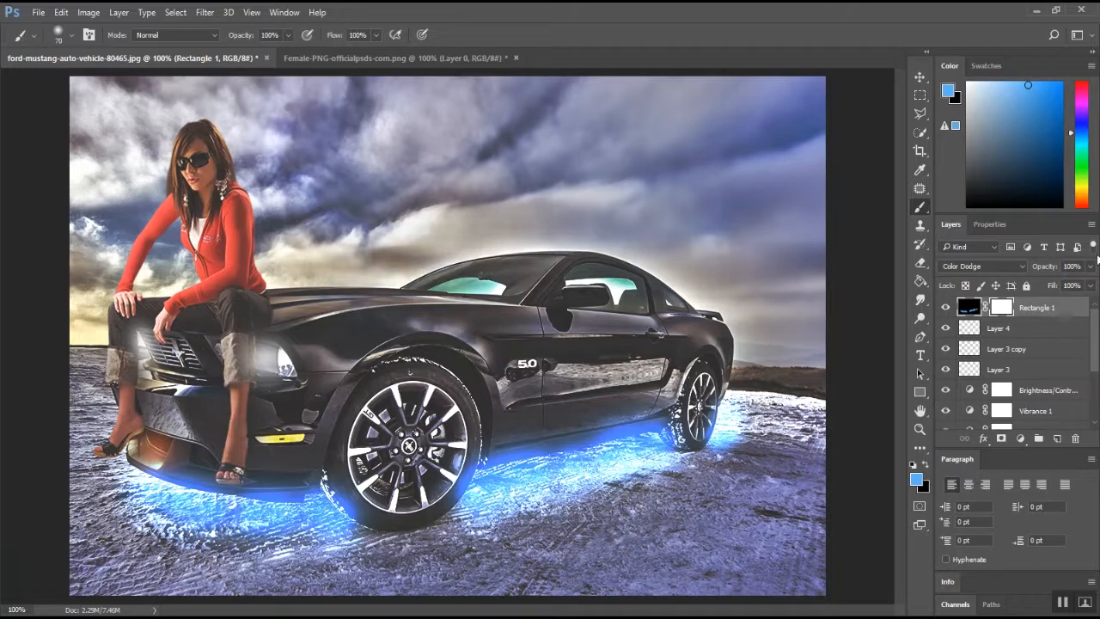
Transform the glow layer by lowering its upper edge to reduce its height, and nudge it slightly sideways
{"action": "key", "text": "ctrl+t"}
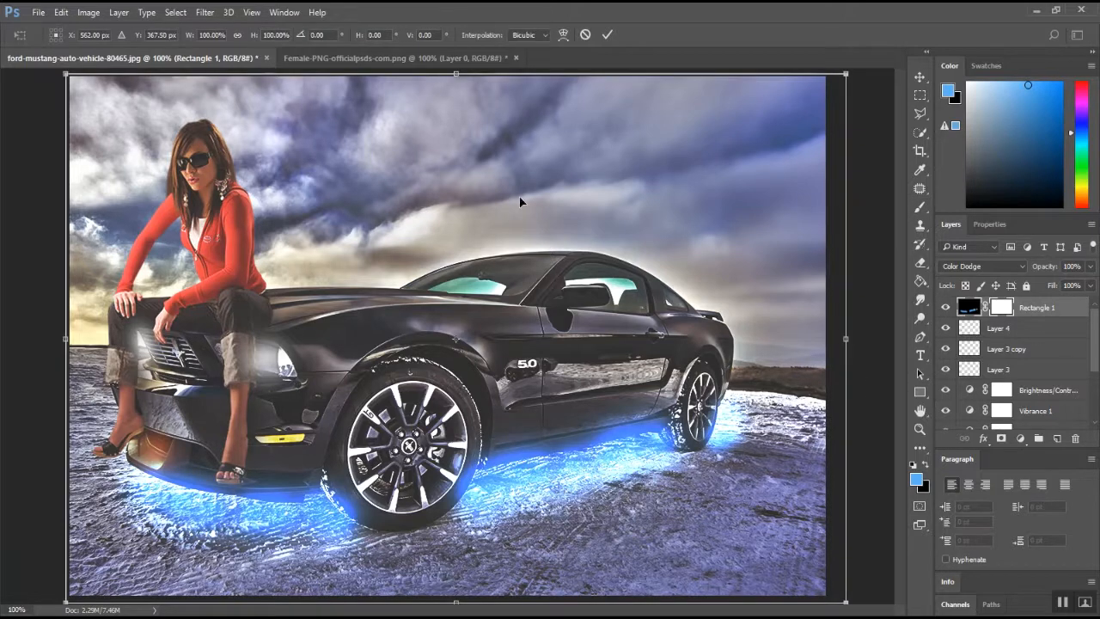
{"action": "left_click_drag", "start_coordinate": [462, 75], "coordinate": [461, 117]}
{"action": "left_click_drag", "start_coordinate": [501, 287], "coordinate": [496, 287]}
{"action": "key", "text": "Return"}
{"action": "key", "text": "b"}
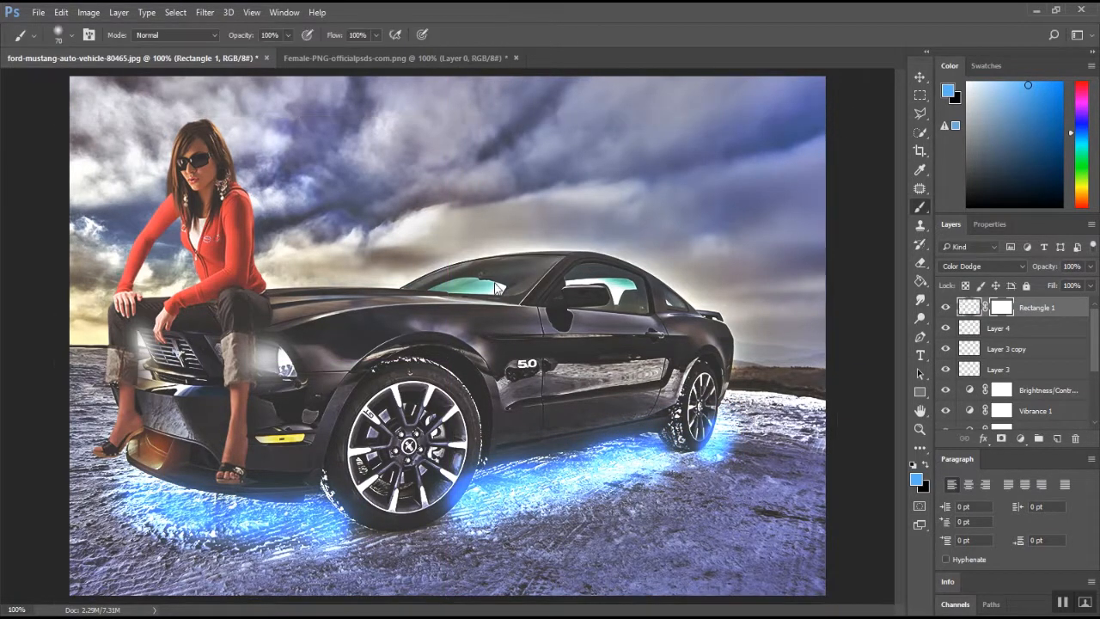
Erase the blue glow spilling over the front wheel with a 175 px eraser
{"action": "left_click", "coordinate": [920, 263]}
{"action": "key", "text": "bracketleft"}
{"action": "key", "text": "bracketleft"}
{"action": "key", "text": "bracketleft"}
{"action": "key", "text": "bracketleft"}
{"action": "key", "text": "bracketleft"}
{"action": "key", "text": "bracketleft"}
{"action": "key", "text": "bracketleft"}
{"action": "key", "text": "bracketleft"}
{"action": "key", "text": "bracketleft"}
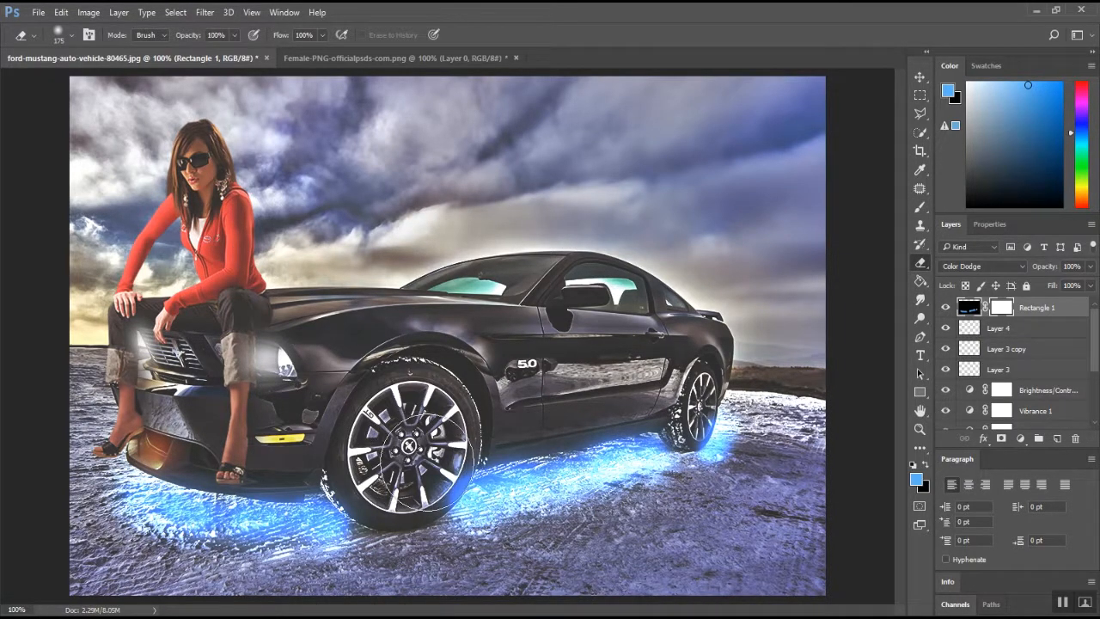
{"action": "left_click", "coordinate": [423, 464]}
{"action": "left_click", "coordinate": [430, 464]}
{"action": "left_click", "coordinate": [433, 465]}
{"action": "left_click", "coordinate": [435, 464]}
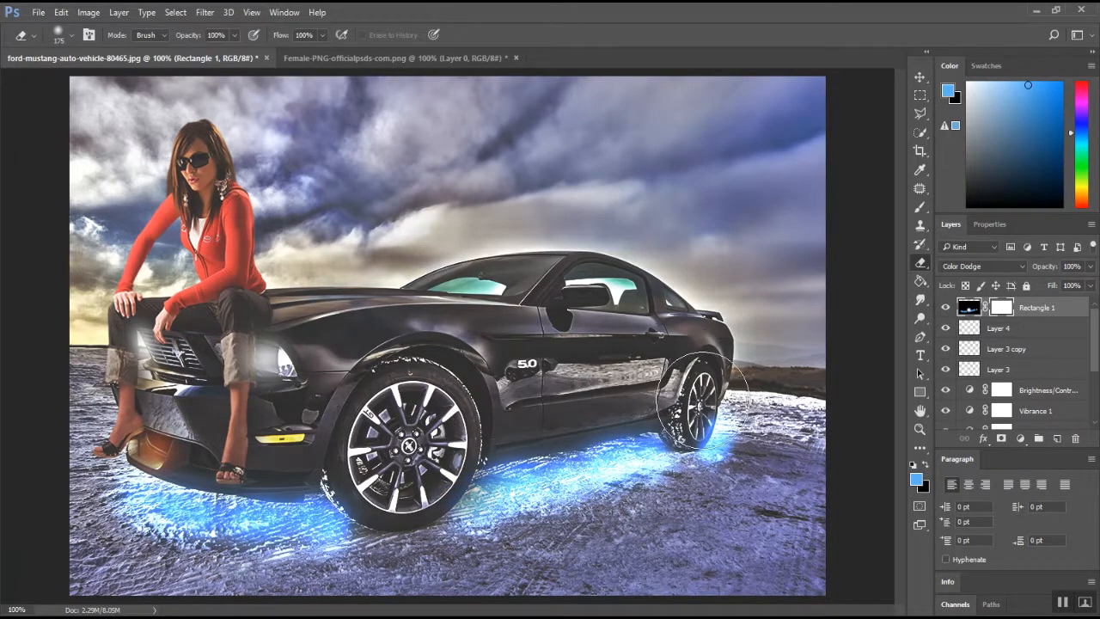
Erase the blue glow spilling over the rear wheel with an 80 px eraser
{"action": "key", "text": "bracketright"}
{"action": "key", "text": "bracketleft"}
{"action": "key", "text": "bracketleft"}
{"action": "key", "text": "bracketleft"}
{"action": "key", "text": "bracketleft"}
{"action": "key", "text": "bracketleft"}
{"action": "key", "text": "bracketleft"}
{"action": "left_click", "coordinate": [700, 419]}
{"action": "left_click", "coordinate": [697, 423]}
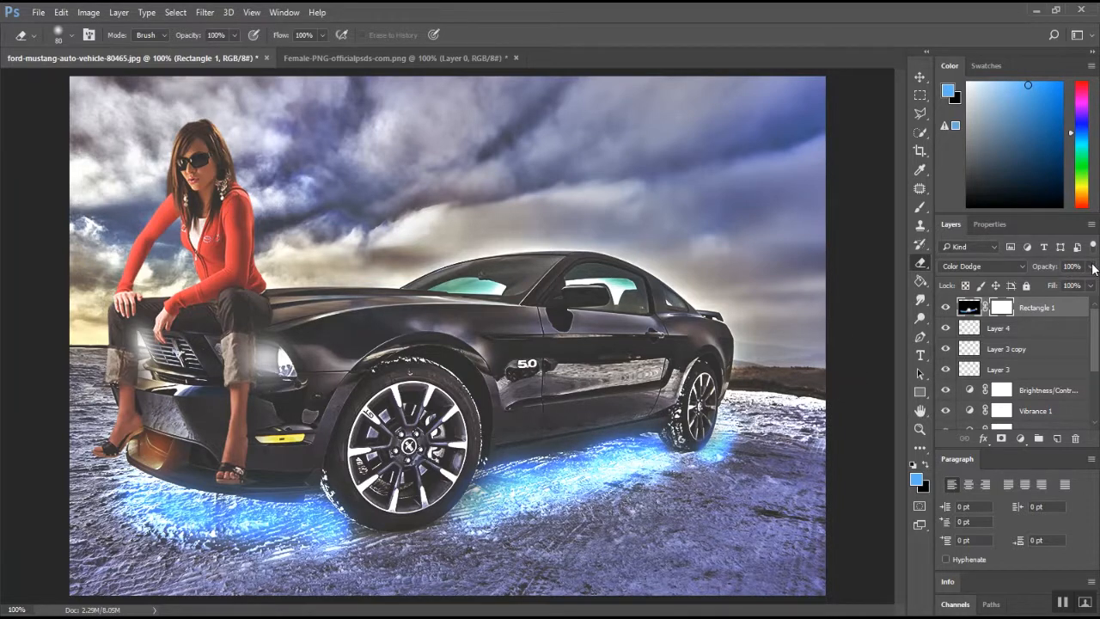
Lower the glow layer's opacity to 87% and fine-tune its position beneath the car
{"action": "left_click", "coordinate": [1090, 267]}
{"action": "mouse_move", "coordinate": [1087, 287]}
{"action": "left_mouse_down"}
{"action": "mouse_move", "coordinate": [1070, 290]}
{"action": "mouse_move", "coordinate": [1079, 295]}
{"action": "left_mouse_up"}
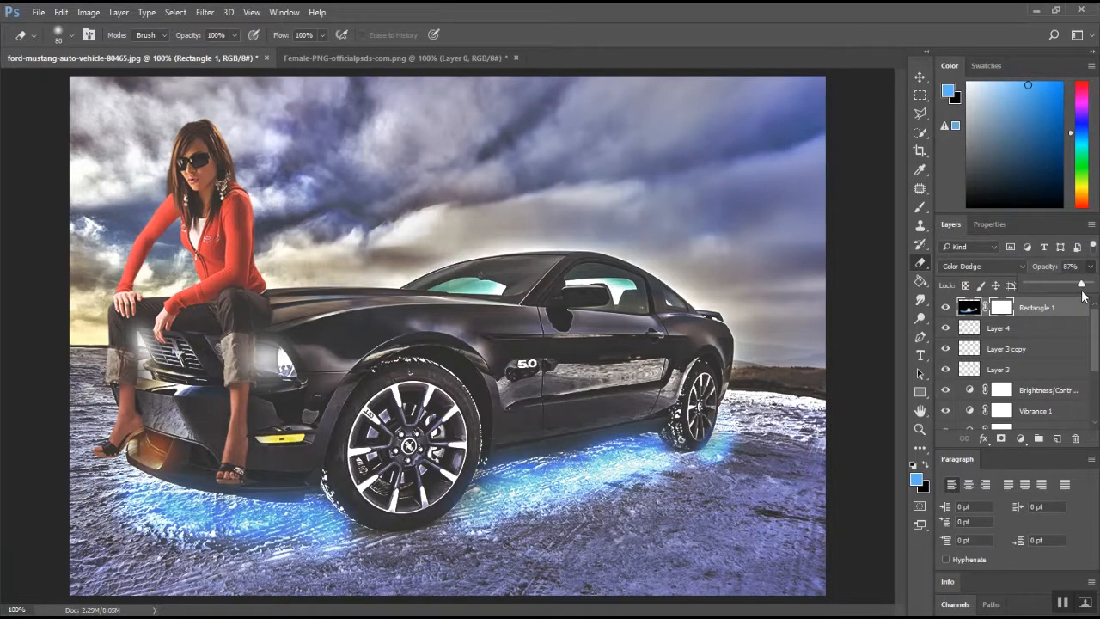
{"action": "left_click", "coordinate": [919, 76]}
{"action": "left_click_drag", "start_coordinate": [632, 417], "coordinate": [628, 418]}
{"action": "left_click_drag", "start_coordinate": [632, 414], "coordinate": [632, 414]}
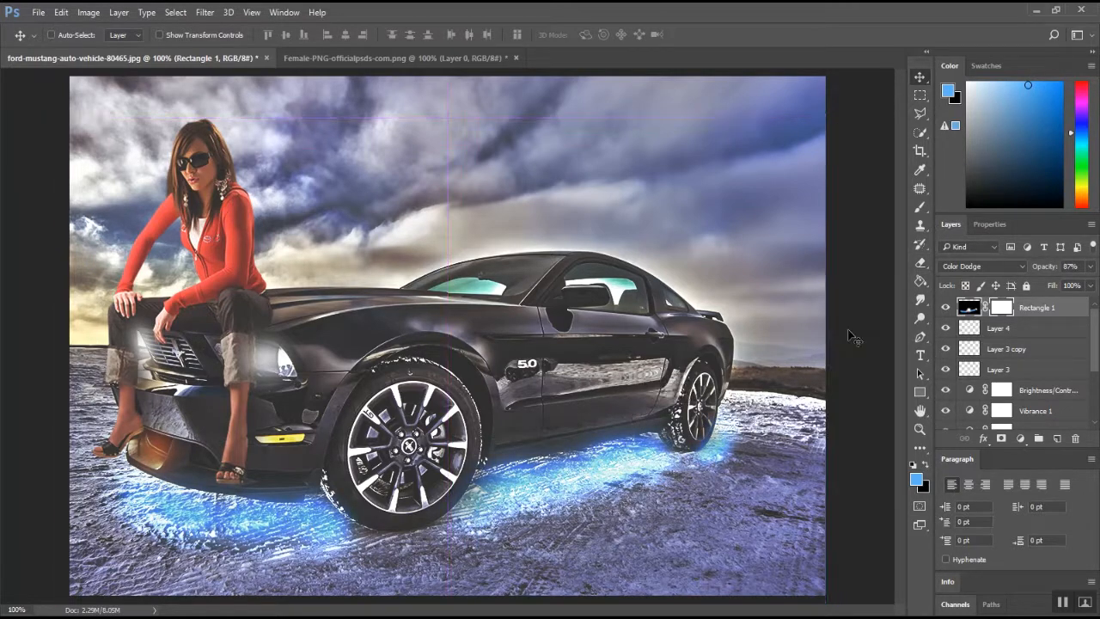
Paint blue glow on the ground beneath the front tire with a 70 px brush, joining the front and side glows
{"action": "left_click", "coordinate": [920, 263]}
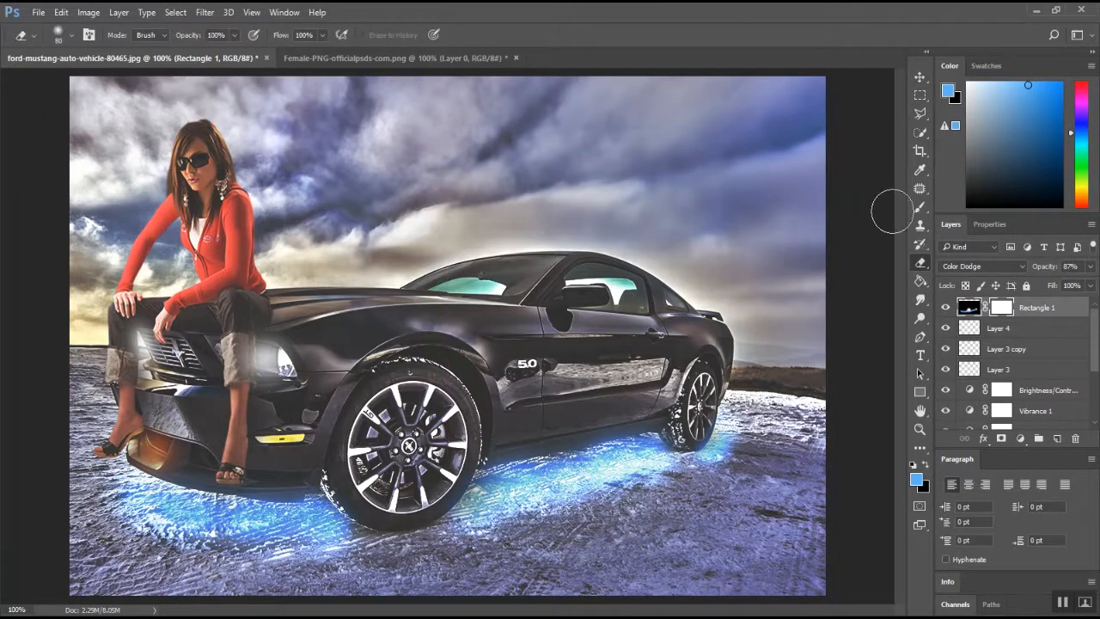
{"action": "left_click", "coordinate": [921, 208]}
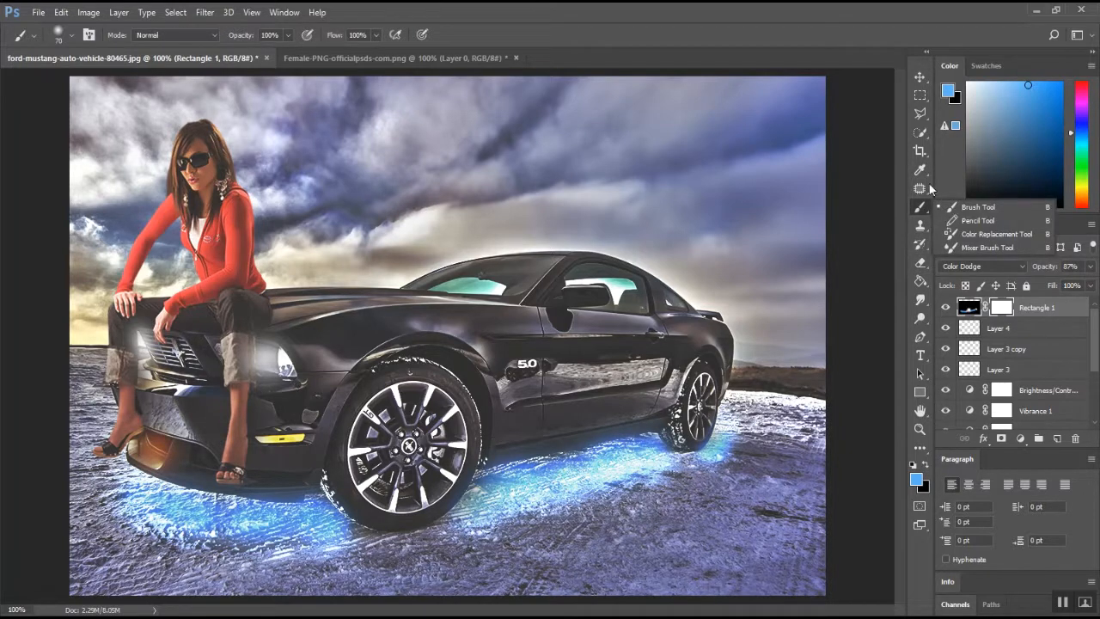
{"action": "left_click", "coordinate": [971, 208]}
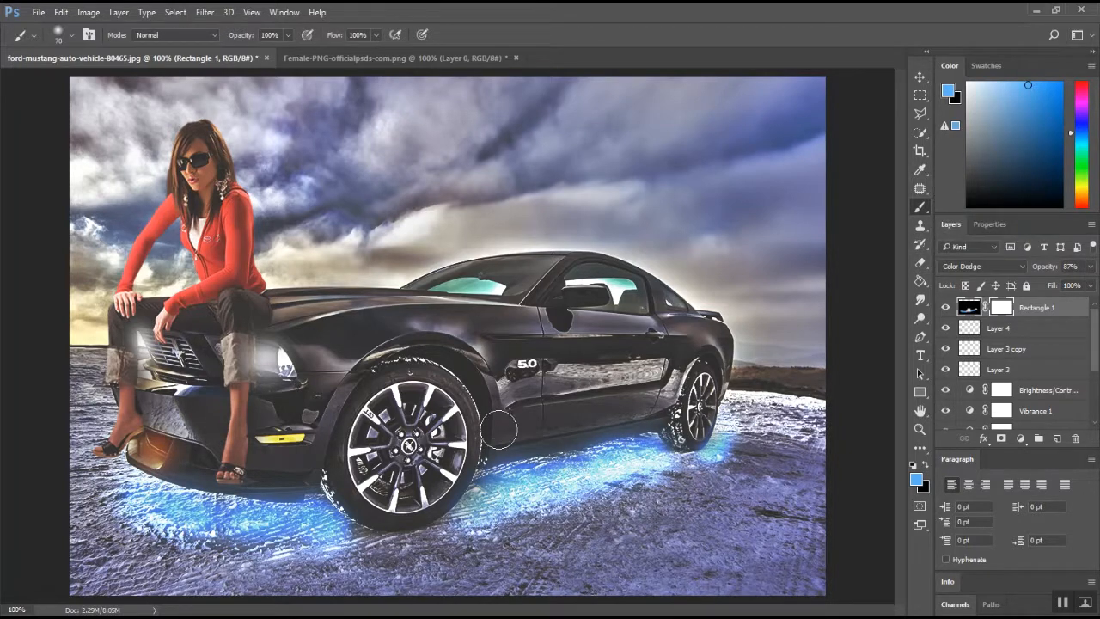
{"action": "left_click", "coordinate": [366, 533]}
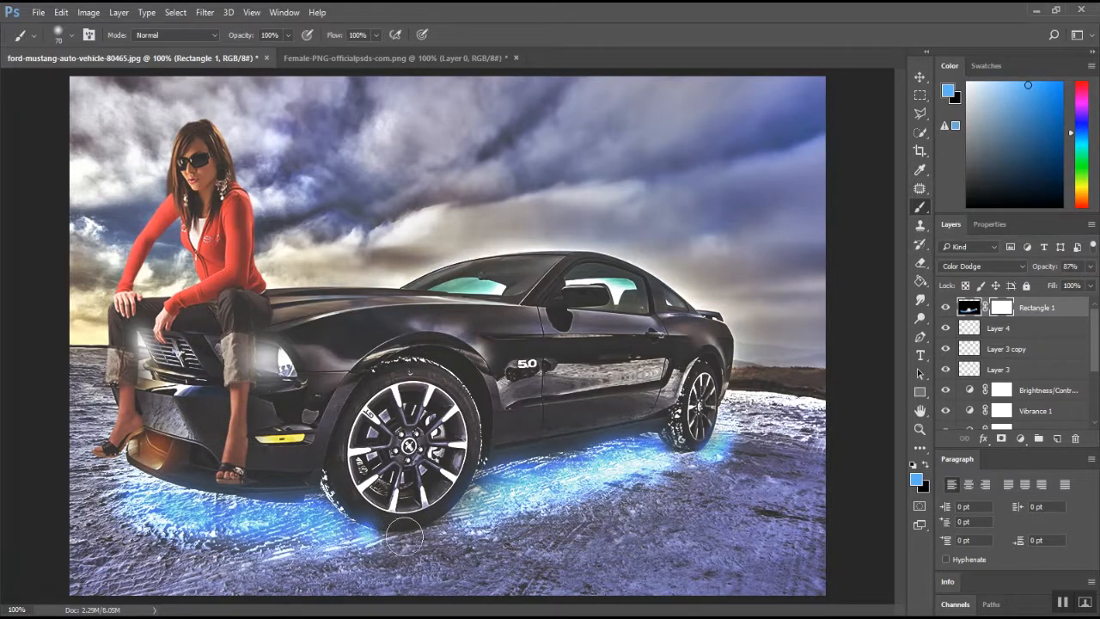
{"action": "left_click", "coordinate": [404, 536]}
{"action": "left_click", "coordinate": [394, 538]}
{"action": "left_click", "coordinate": [383, 538]}
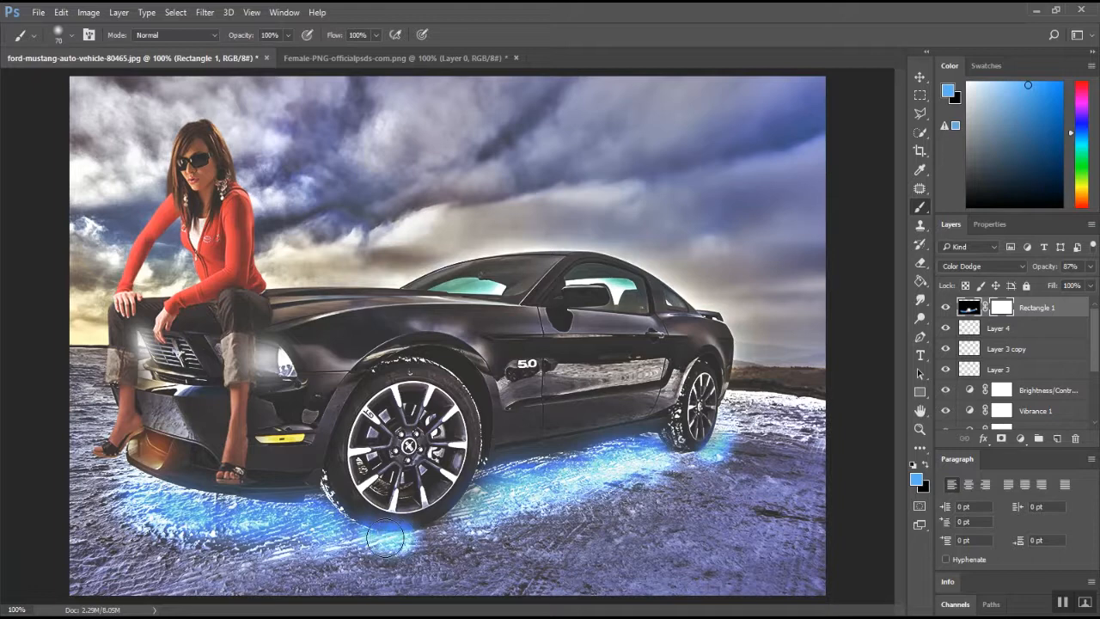
{"action": "left_click", "coordinate": [411, 534]}
{"action": "left_click", "coordinate": [447, 526]}
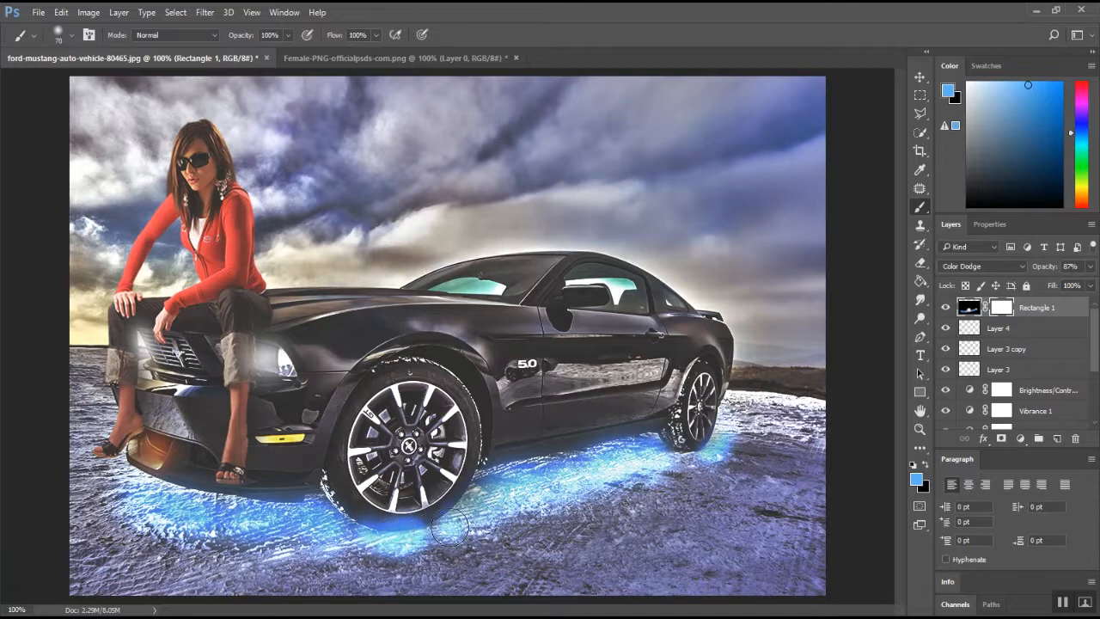
{"action": "left_click", "coordinate": [441, 529]}
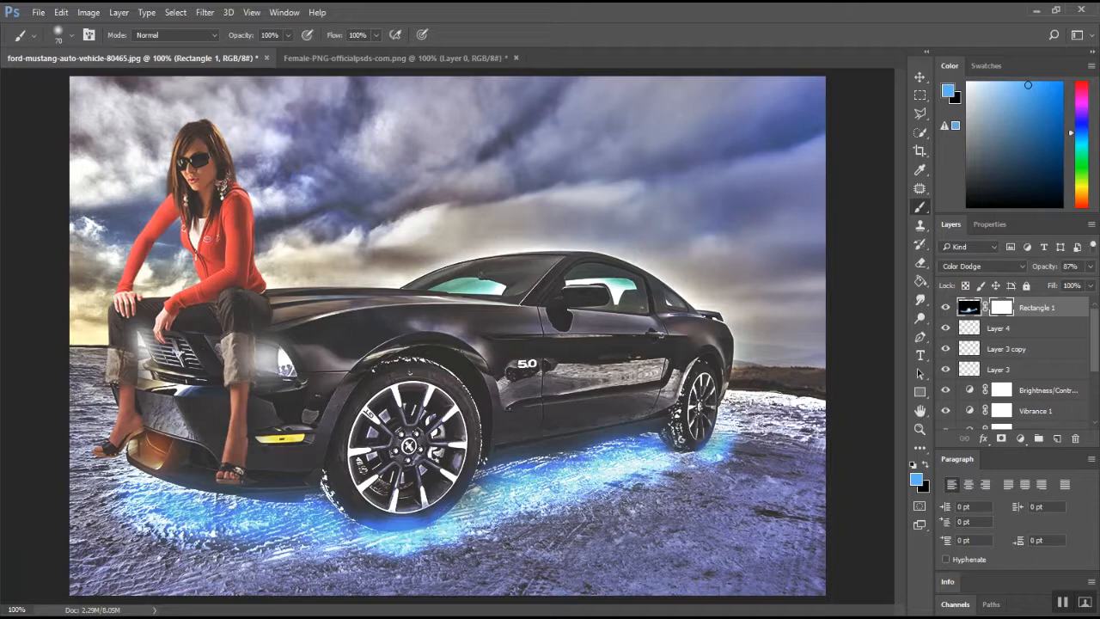
Erase the glow overlapping the lower edge of the front tire with an 80 px eraser
{"action": "left_click", "coordinate": [920, 263]}
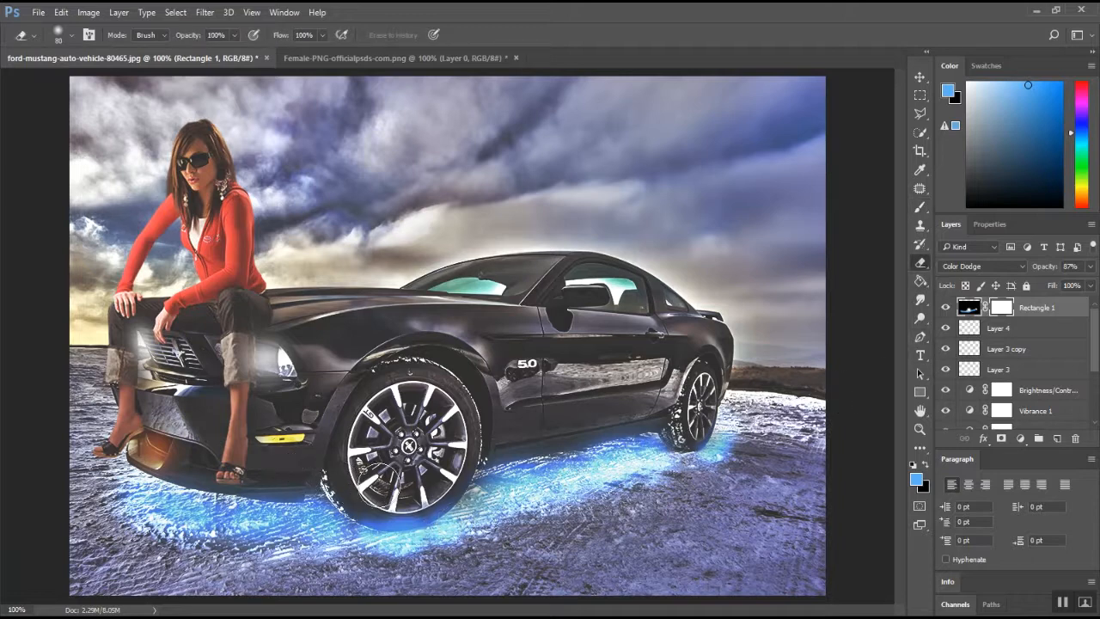
{"action": "left_click", "coordinate": [395, 507]}
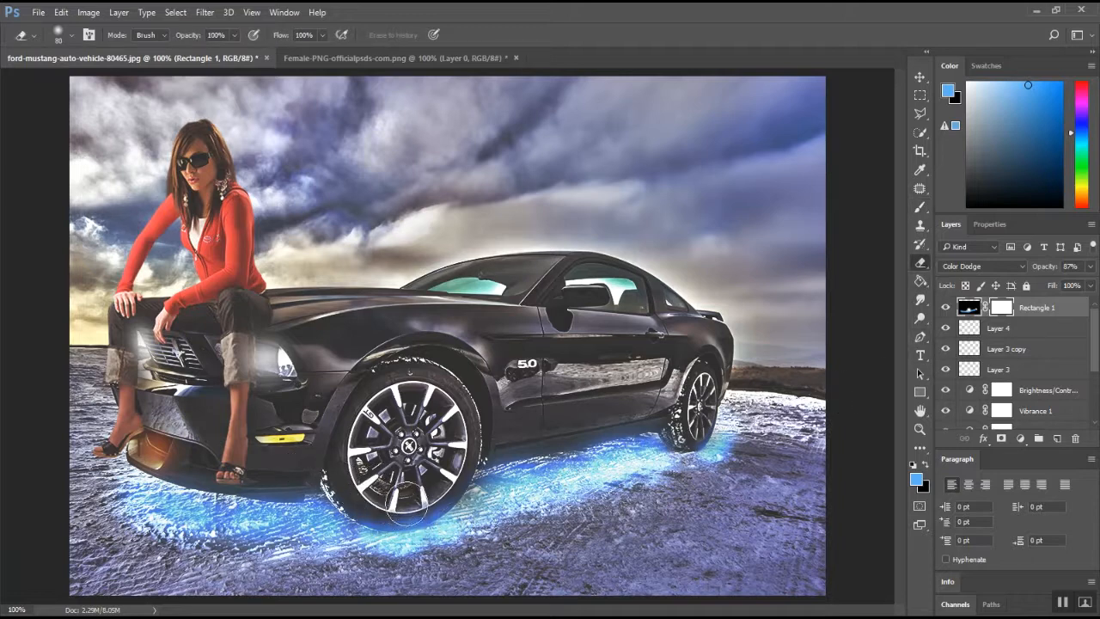
{"action": "left_click", "coordinate": [364, 503]}
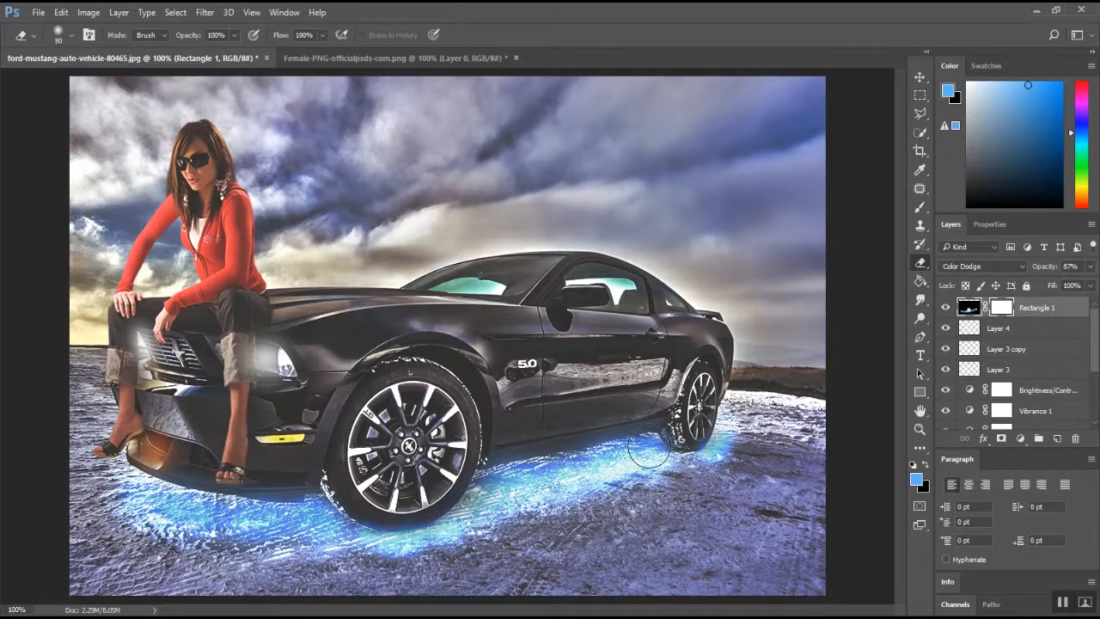
Trim and soften the outer edge of the underglow along the ground with the 80 px eraser
{"action": "left_click", "coordinate": [394, 557]}
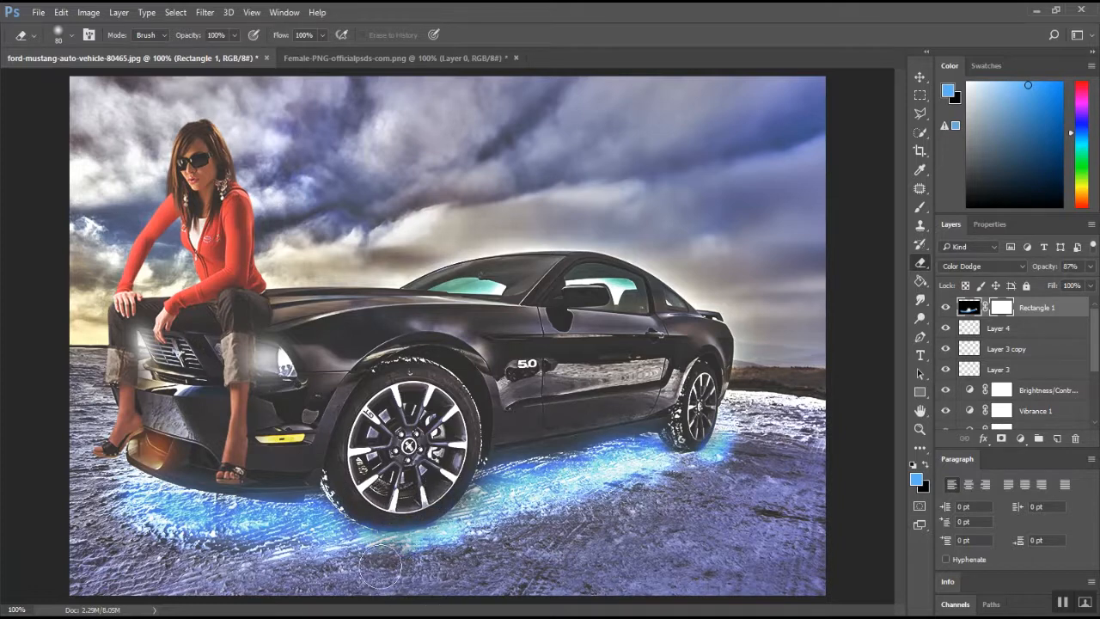
{"action": "mouse_move", "coordinate": [368, 576]}
{"action": "left_mouse_down"}
{"action": "mouse_move", "coordinate": [466, 551]}
{"action": "mouse_move", "coordinate": [457, 545]}
{"action": "mouse_move", "coordinate": [573, 505]}
{"action": "mouse_move", "coordinate": [718, 477]}
{"action": "mouse_move", "coordinate": [742, 456]}
{"action": "mouse_move", "coordinate": [652, 507]}
{"action": "mouse_move", "coordinate": [303, 578]}
{"action": "mouse_move", "coordinate": [339, 567]}
{"action": "mouse_move", "coordinate": [225, 542]}
{"action": "mouse_move", "coordinate": [210, 559]}
{"action": "mouse_move", "coordinate": [112, 515]}
{"action": "mouse_move", "coordinate": [150, 513]}
{"action": "mouse_move", "coordinate": [103, 510]}
{"action": "left_mouse_up"}
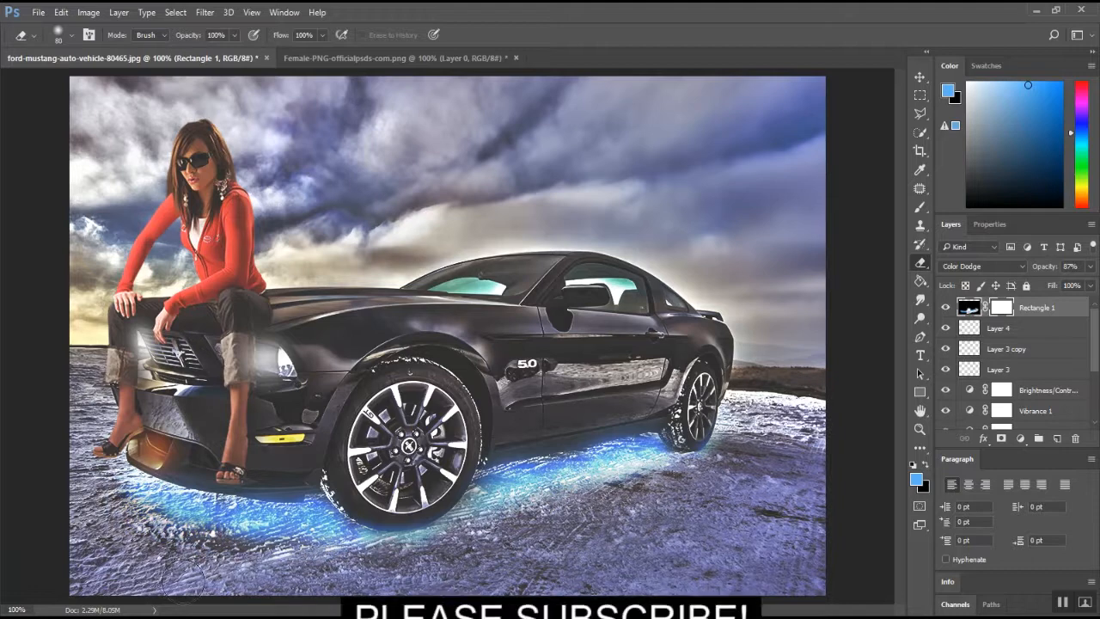
{"action": "mouse_move", "coordinate": [229, 560]}
{"action": "left_mouse_down"}
{"action": "mouse_move", "coordinate": [319, 537]}
{"action": "mouse_move", "coordinate": [165, 544]}
{"action": "mouse_move", "coordinate": [409, 562]}
{"action": "left_mouse_up"}
{"action": "left_click_drag", "start_coordinate": [514, 531], "coordinate": [598, 504]}
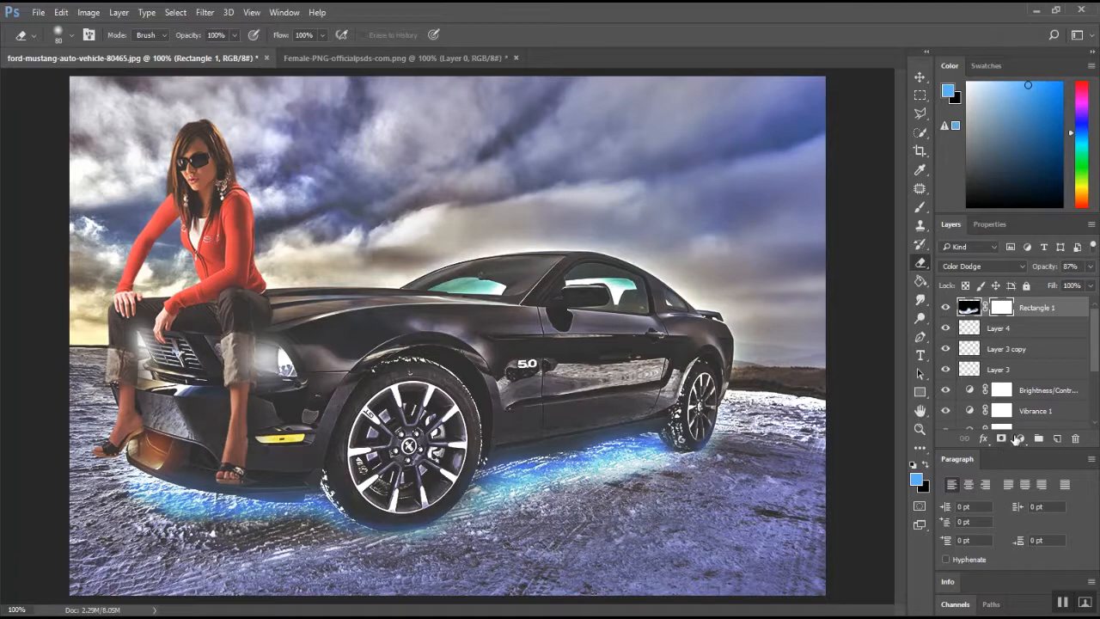
Add a Color Balance adjustment layer and set the midtones' Yellow–Blue value to +82
{"action": "left_click", "coordinate": [1018, 438]}
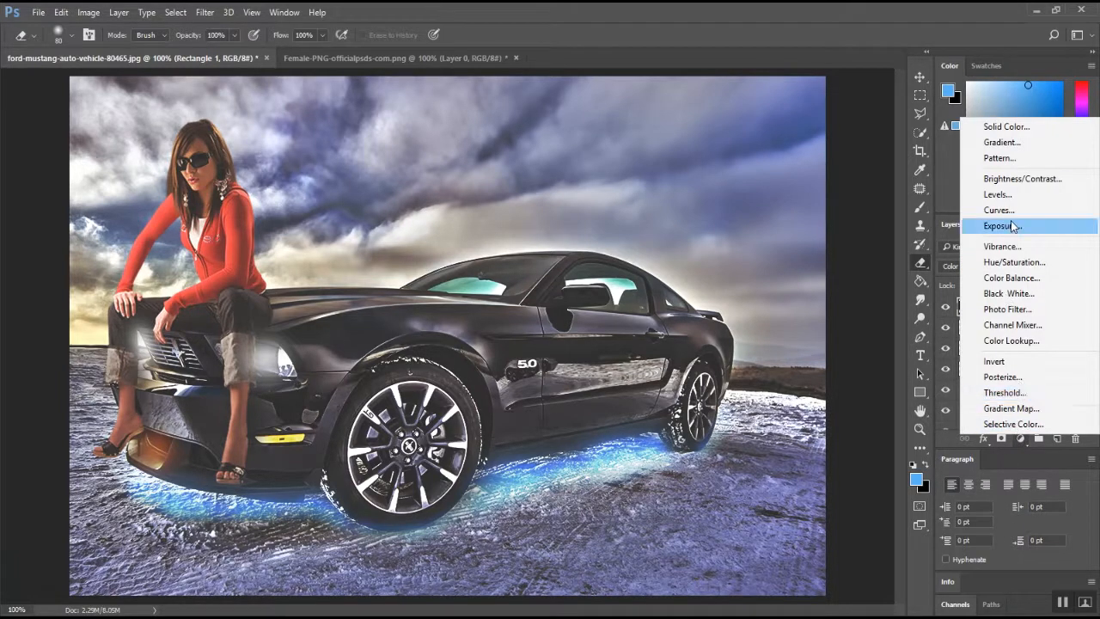
{"action": "left_click", "coordinate": [1012, 277]}
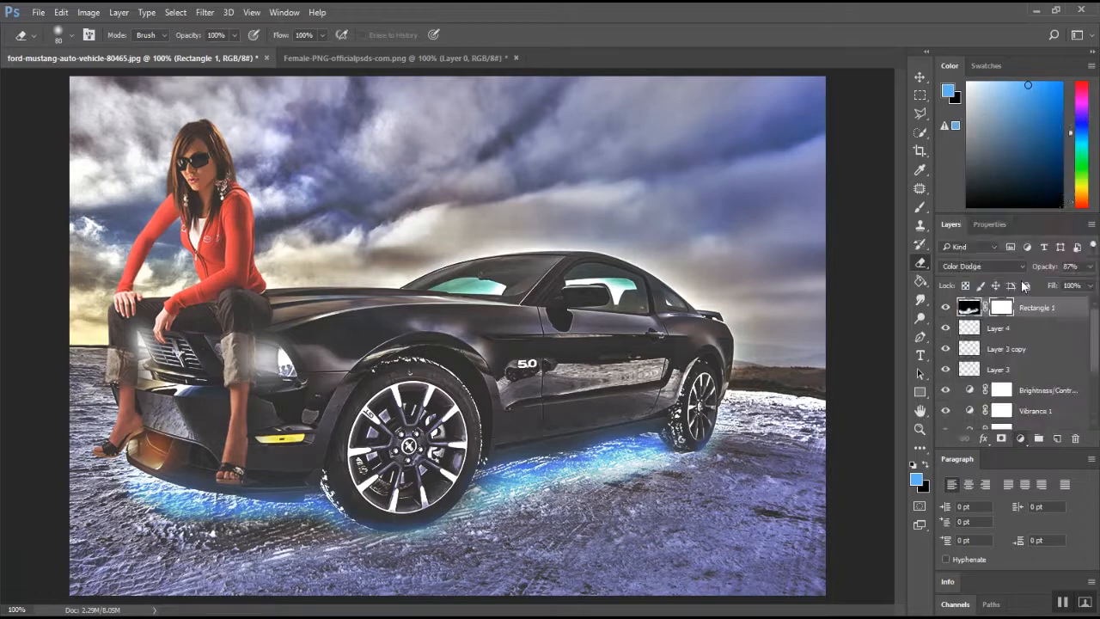
{"action": "left_click_drag", "start_coordinate": [996, 352], "coordinate": [1028, 352]}
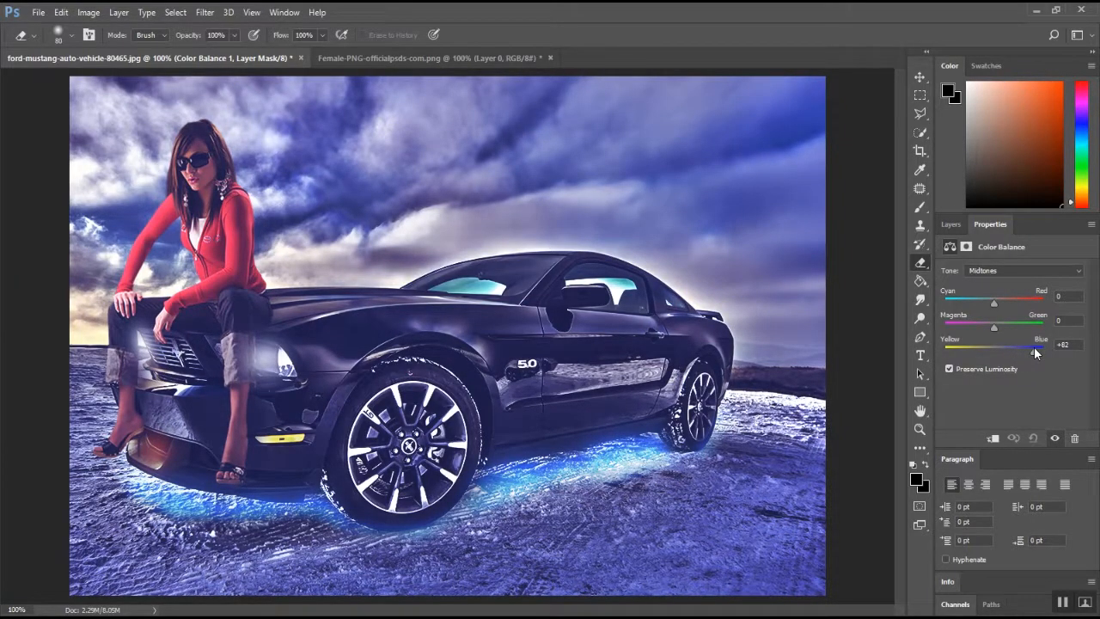
Draw a rectangle of about 1146 × 739 px covering the whole canvas and fill it with black
{"action": "left_click", "coordinate": [919, 393]}
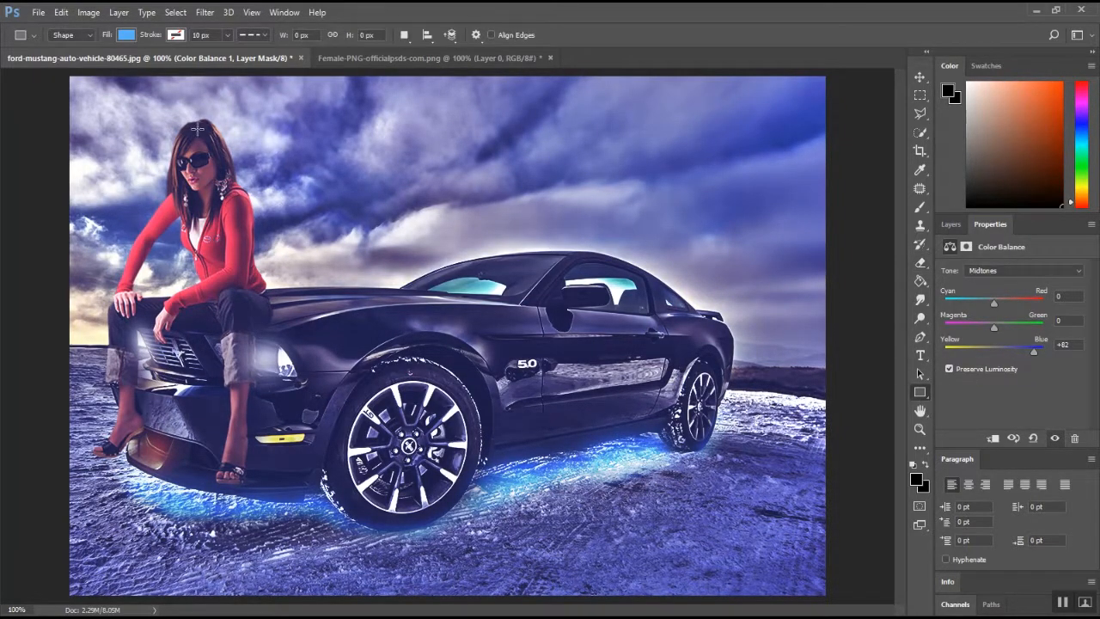
{"action": "left_click_drag", "start_coordinate": [44, 76], "coordinate": [831, 601]}
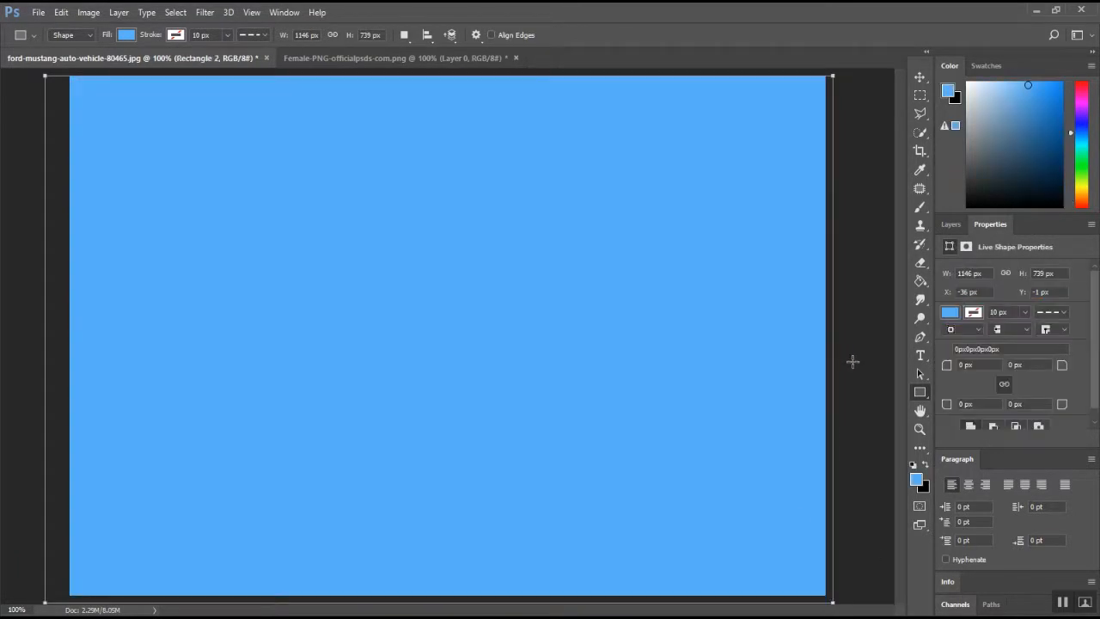
{"action": "left_click", "coordinate": [950, 313]}
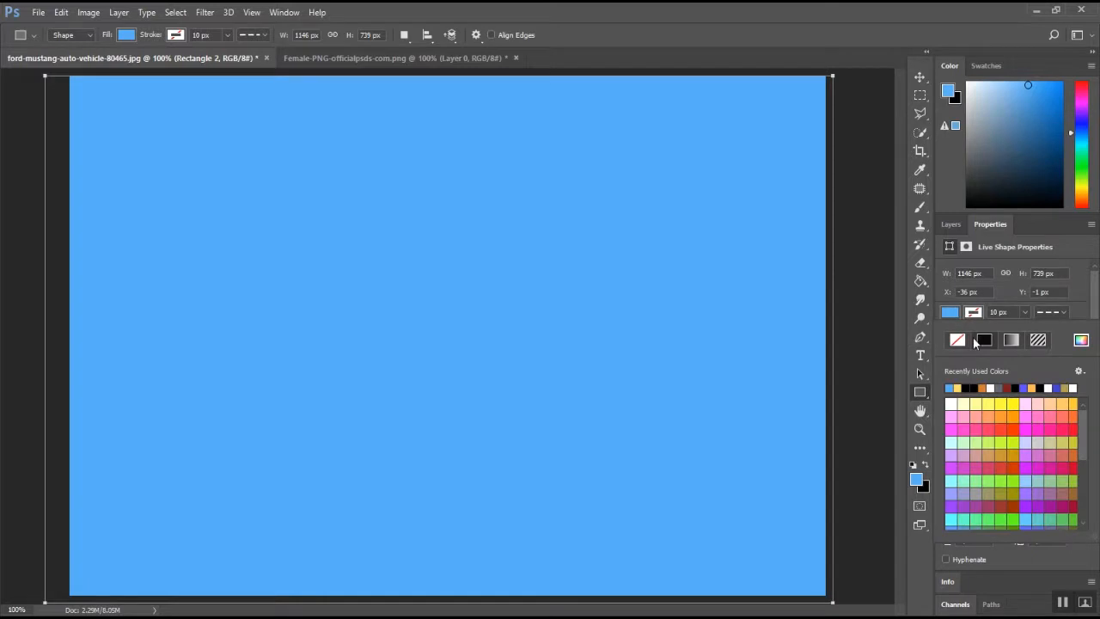
{"action": "left_click", "coordinate": [972, 387]}
Rasterize the black rectangle shape so that it can be edited with the Eraser tool
{"action": "left_click", "coordinate": [923, 262]}
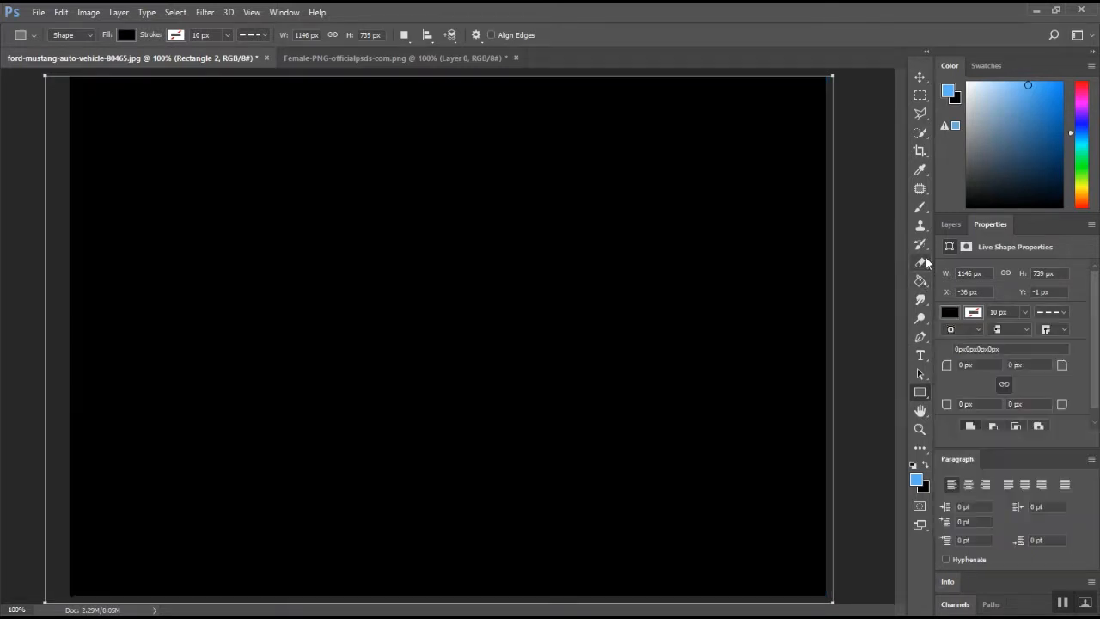
{"action": "left_click", "coordinate": [498, 288]}
{"action": "left_click", "coordinate": [518, 243]}
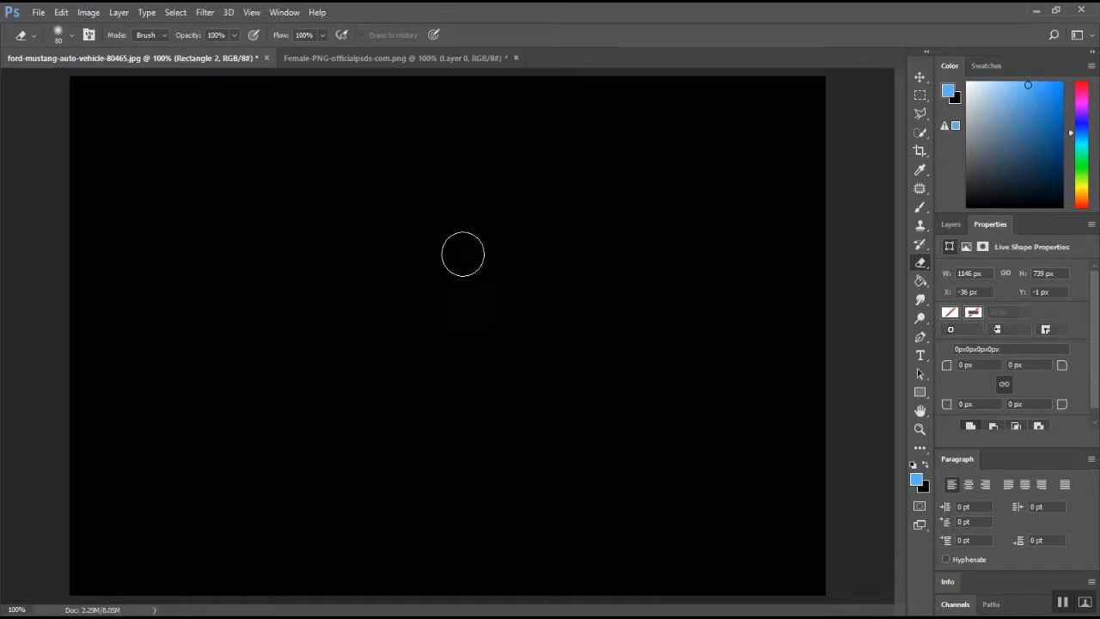
Erase the middle of the black layer with a soft 1200 px eraser, leaving a dark vignette around the edges
{"action": "key", "text": "bracketright"}
{"action": "key", "text": "bracketright"}
{"action": "key", "text": "bracketright"}
{"action": "key", "text": "bracketright"}
{"action": "key", "text": "bracketright"}
{"action": "key", "text": "bracketright"}
{"action": "key", "text": "bracketright"}
{"action": "key", "text": "bracketright"}
{"action": "key", "text": "bracketright"}
{"action": "key", "text": "bracketright"}
{"action": "key", "text": "bracketright"}
{"action": "key", "text": "bracketright"}
{"action": "key", "text": "bracketright"}
{"action": "key", "text": "bracketright"}
{"action": "key", "text": "bracketright"}
{"action": "key", "text": "bracketright"}
{"action": "key", "text": "bracketright"}
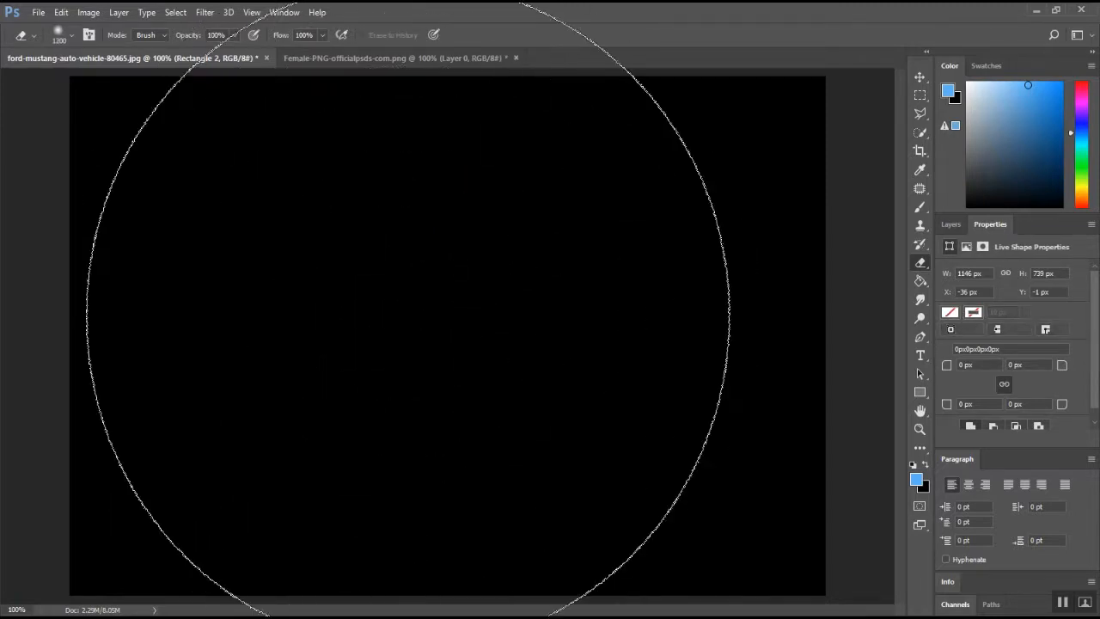
{"action": "left_click", "coordinate": [433, 309]}
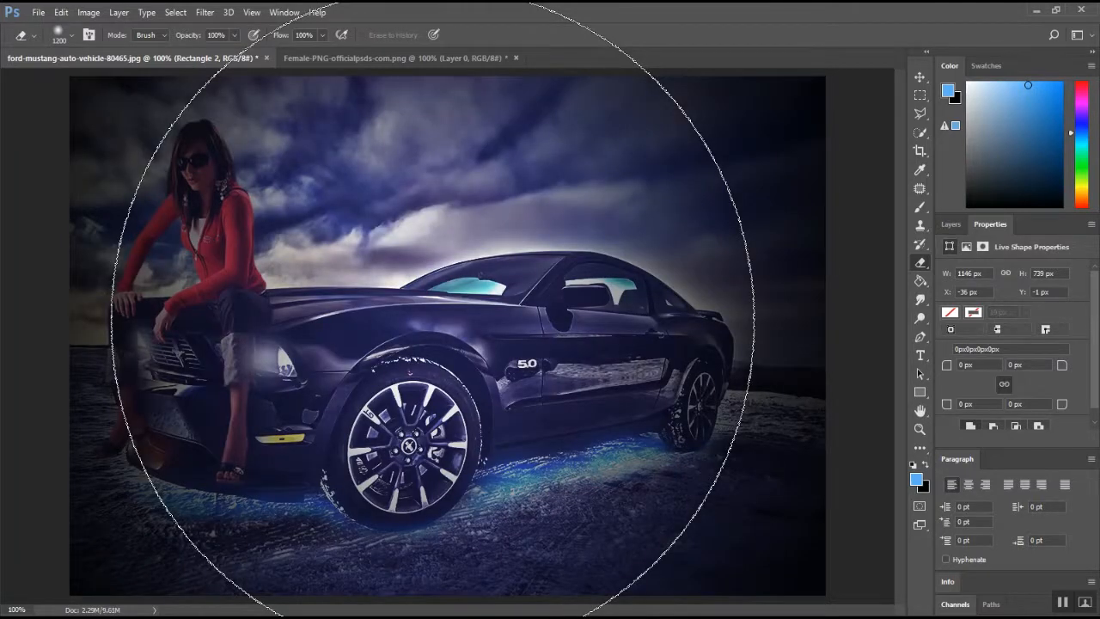
Lighten the vignette further around the middle of the car with eraser sizes of 1100 px and 900 px
{"action": "key", "text": "bracketleft"}
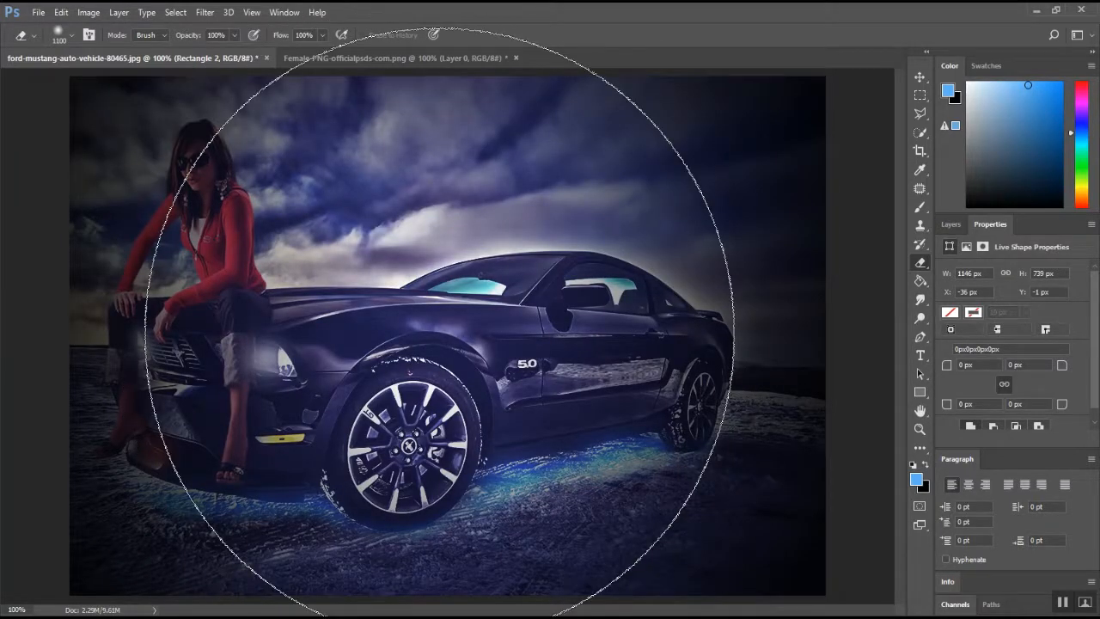
{"action": "left_click", "coordinate": [439, 321]}
{"action": "key", "text": "bracketleft"}
{"action": "key", "text": "bracketleft"}
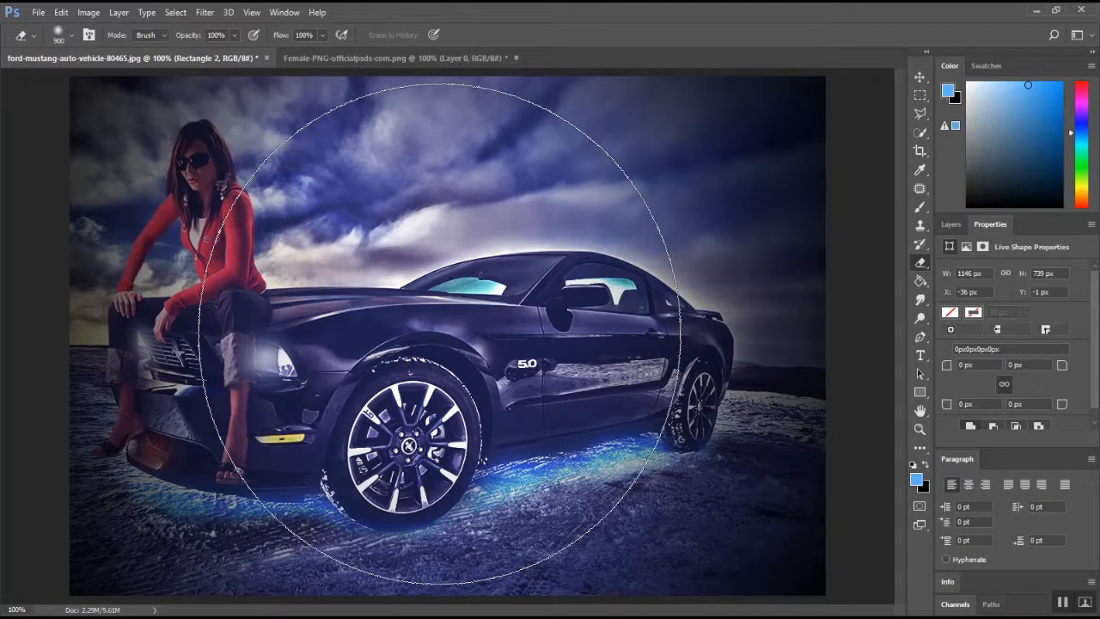
{"action": "left_click", "coordinate": [452, 320]}
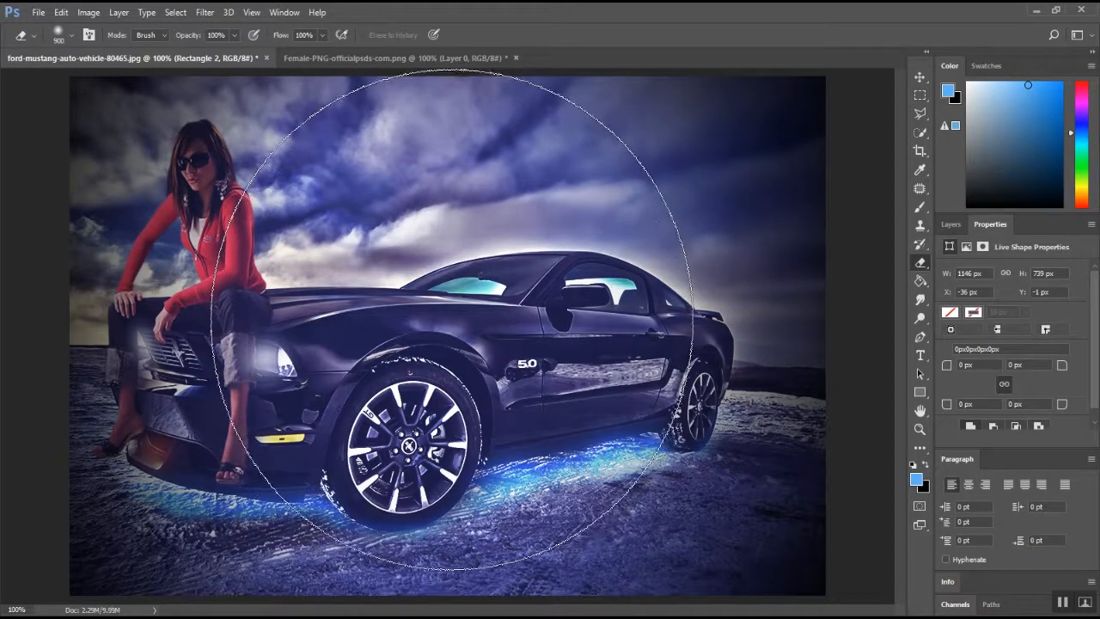
Erase the vignette's darkness around the rear wheel with a 700 px eraser and show the layer list
{"action": "key", "text": "bracketleft"}
{"action": "key", "text": "bracketleft"}
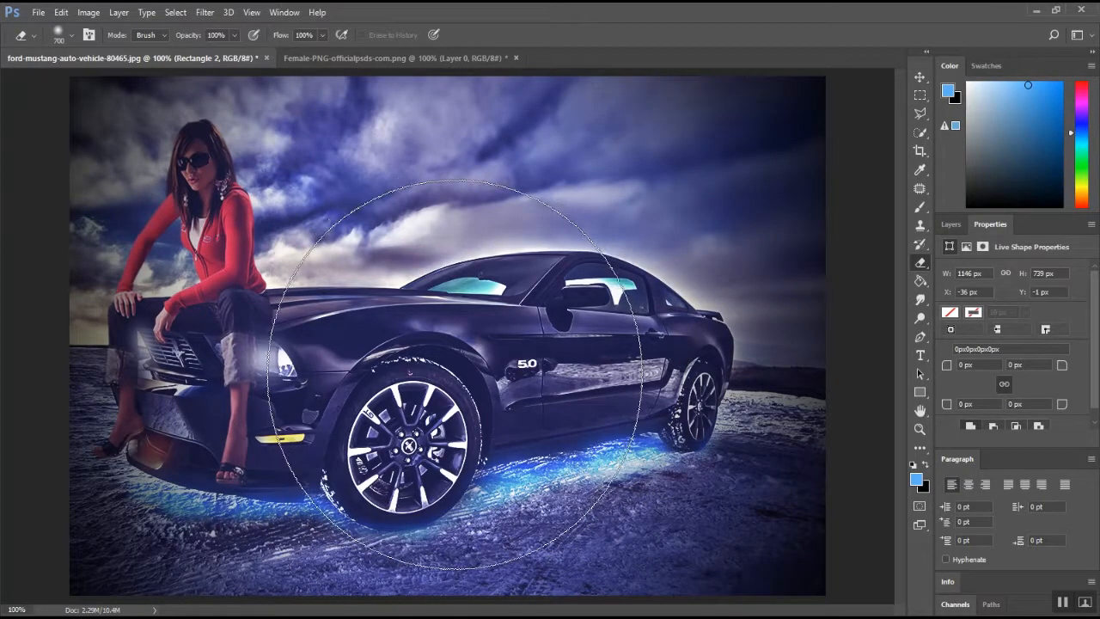
{"action": "left_click", "coordinate": [686, 443]}
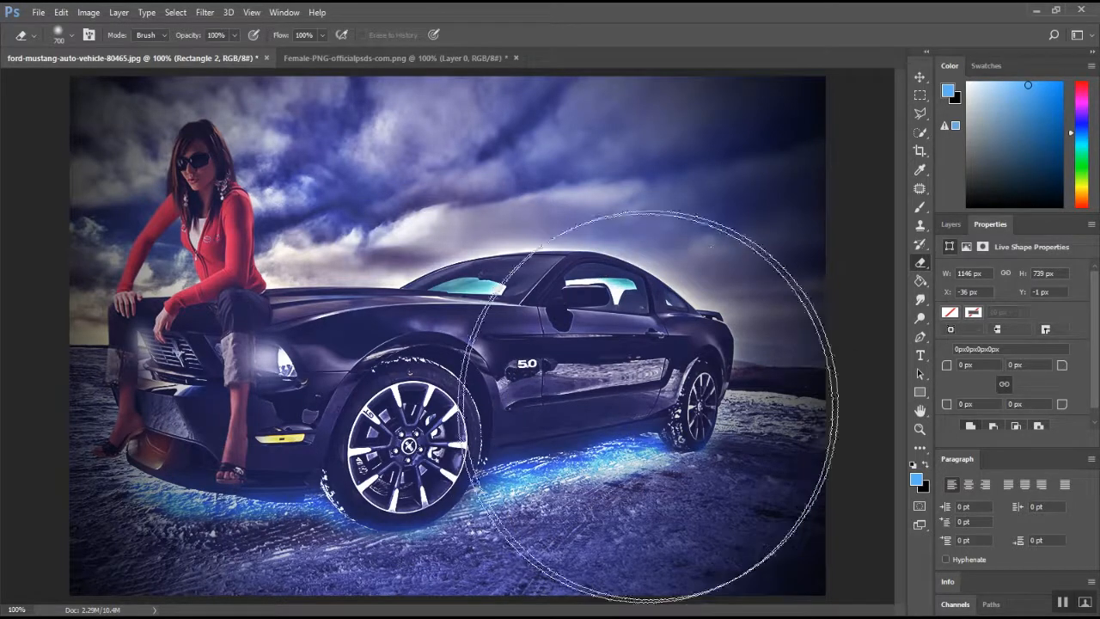
{"action": "left_click", "coordinate": [949, 224]}
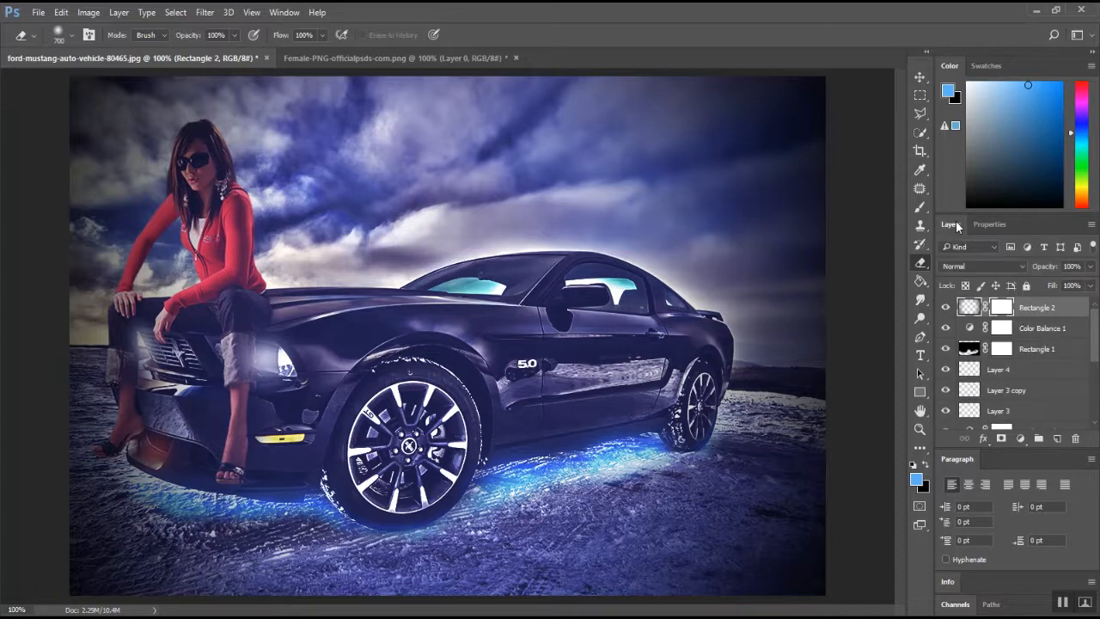